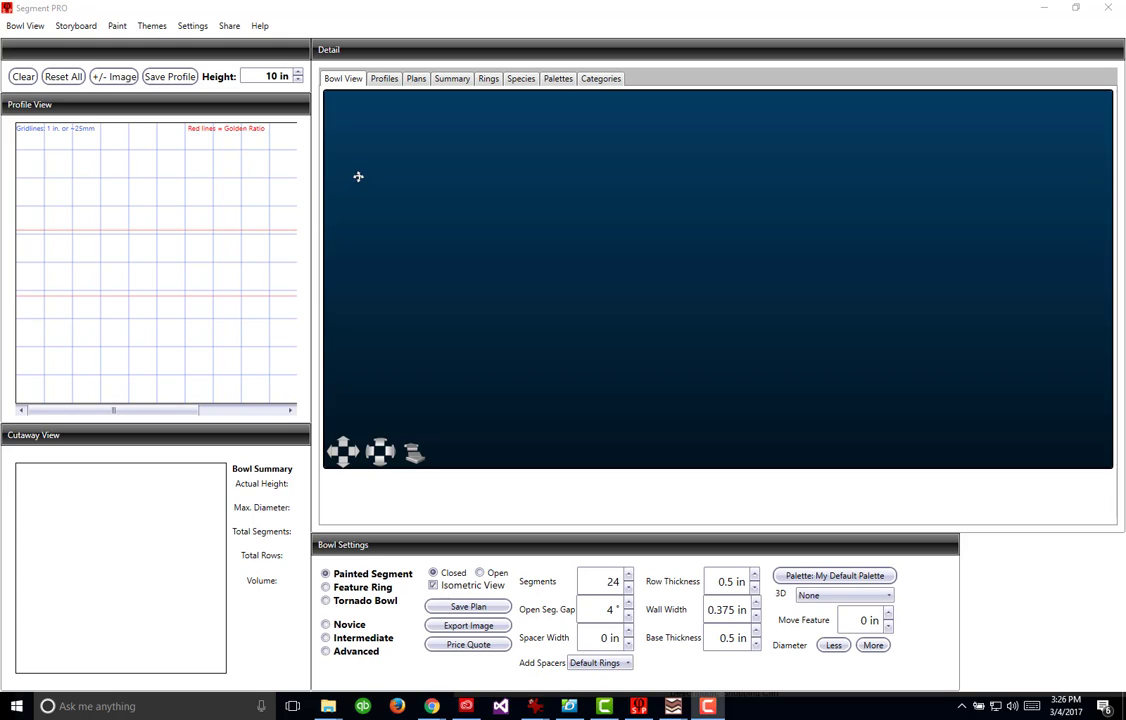
Open the second-to-last profile in the Urns category and switch its bowl design to Feature Ring
left_click(386, 80)
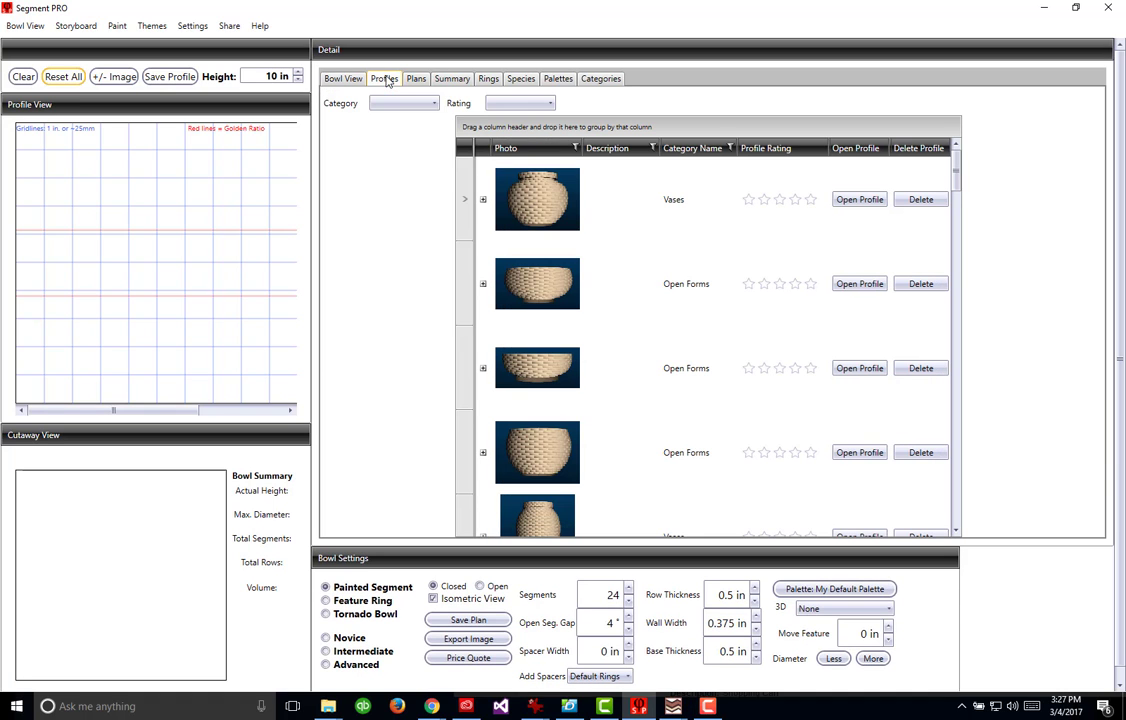
left_click(418, 104)
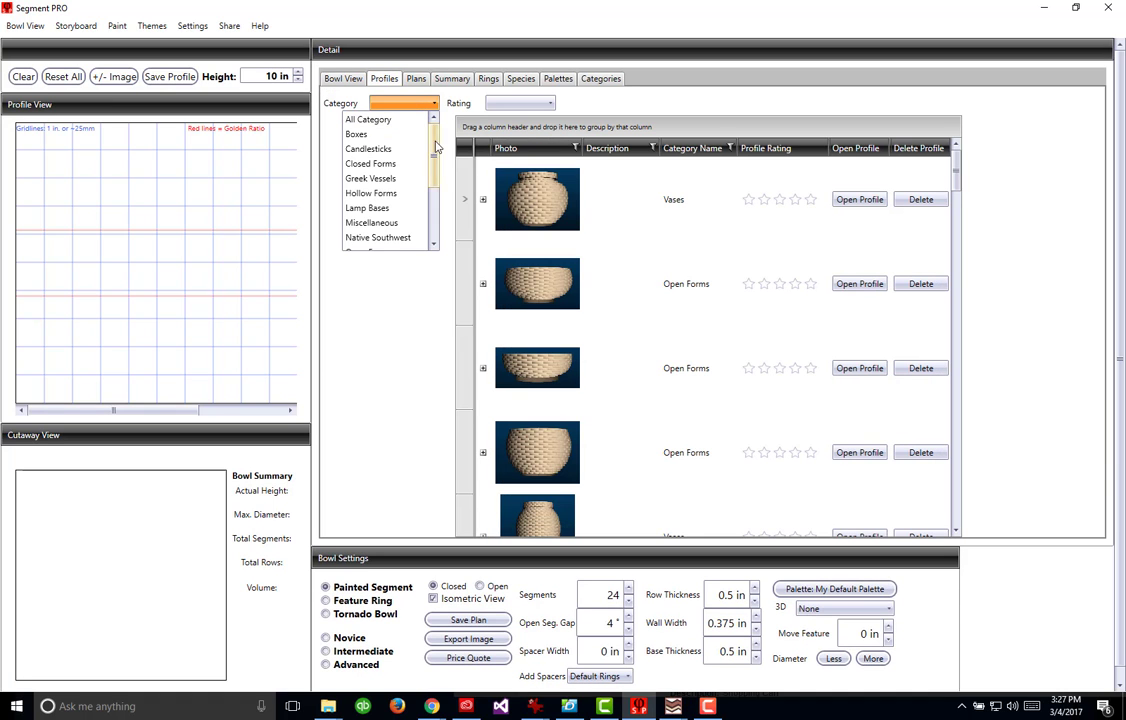
left_click_drag(435, 153, 433, 221)
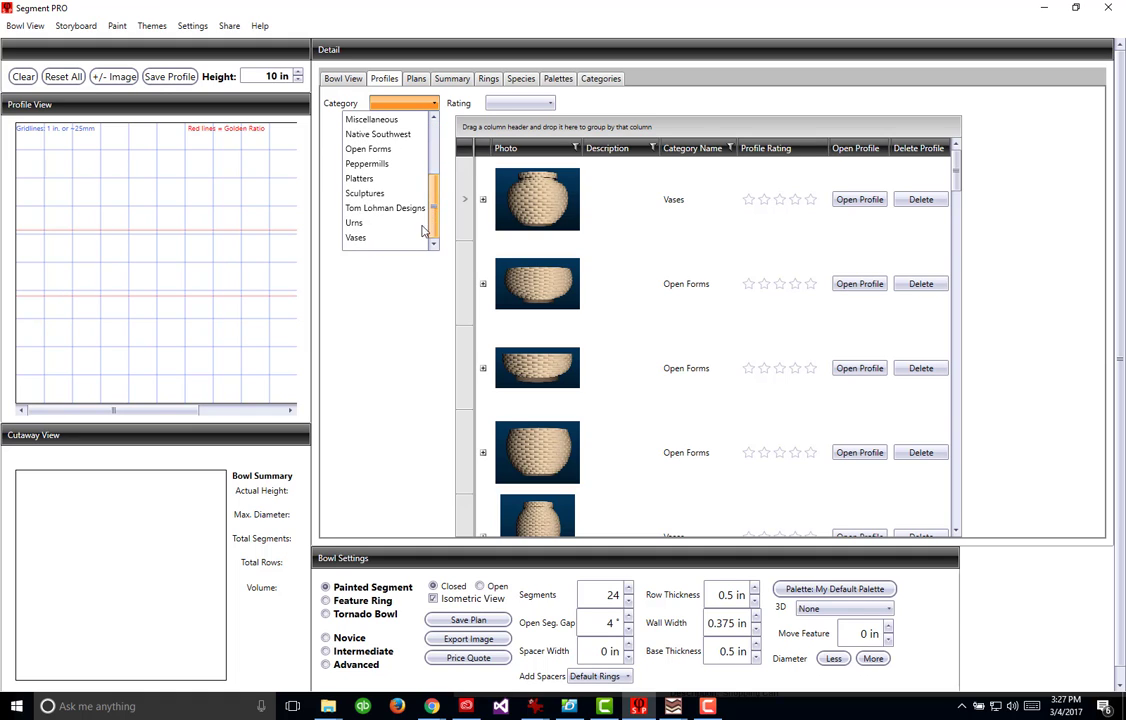
left_click(361, 227)
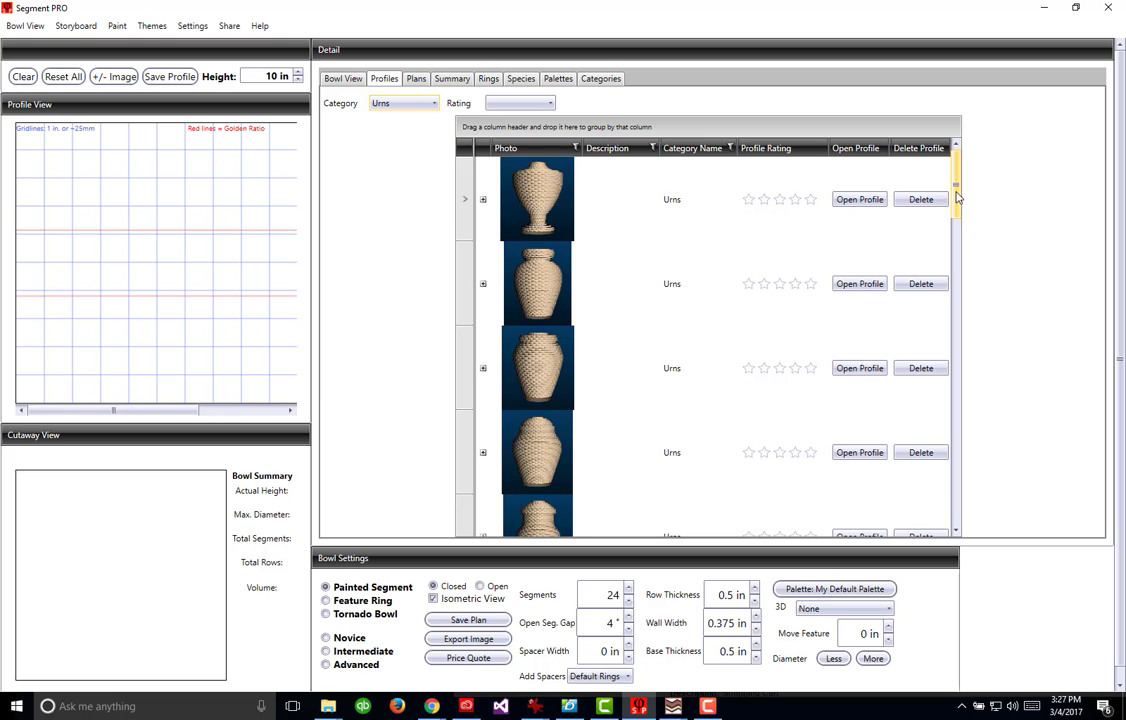
left_click_drag(956, 198, 960, 515)
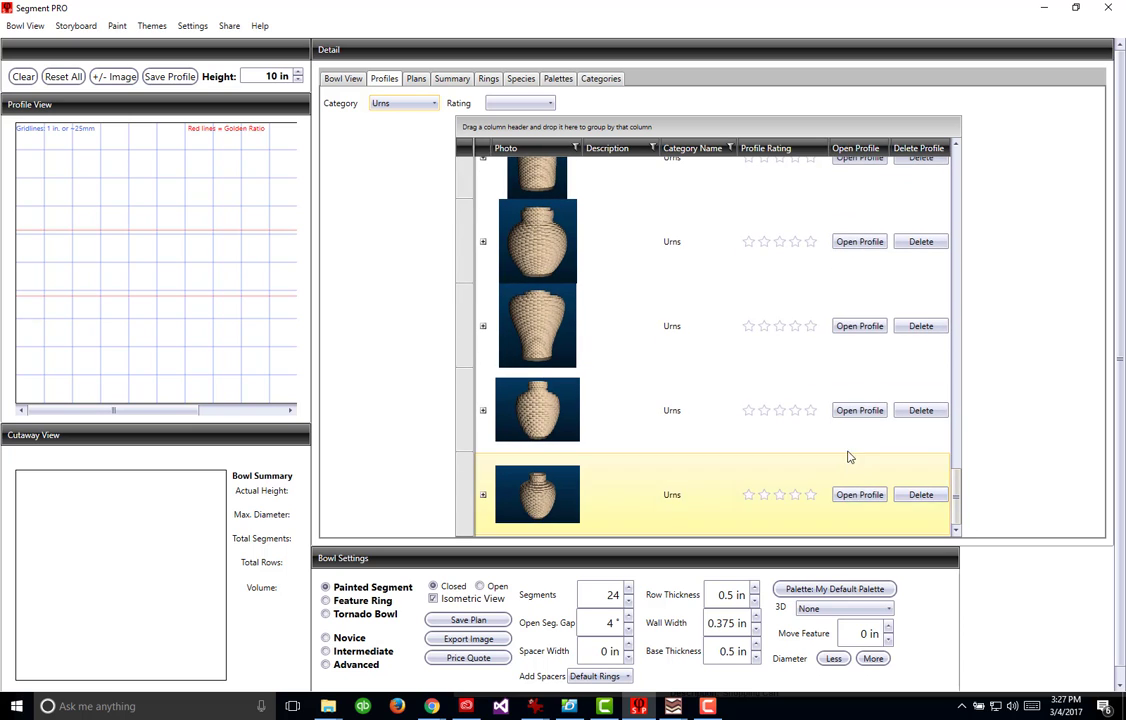
left_click(860, 410)
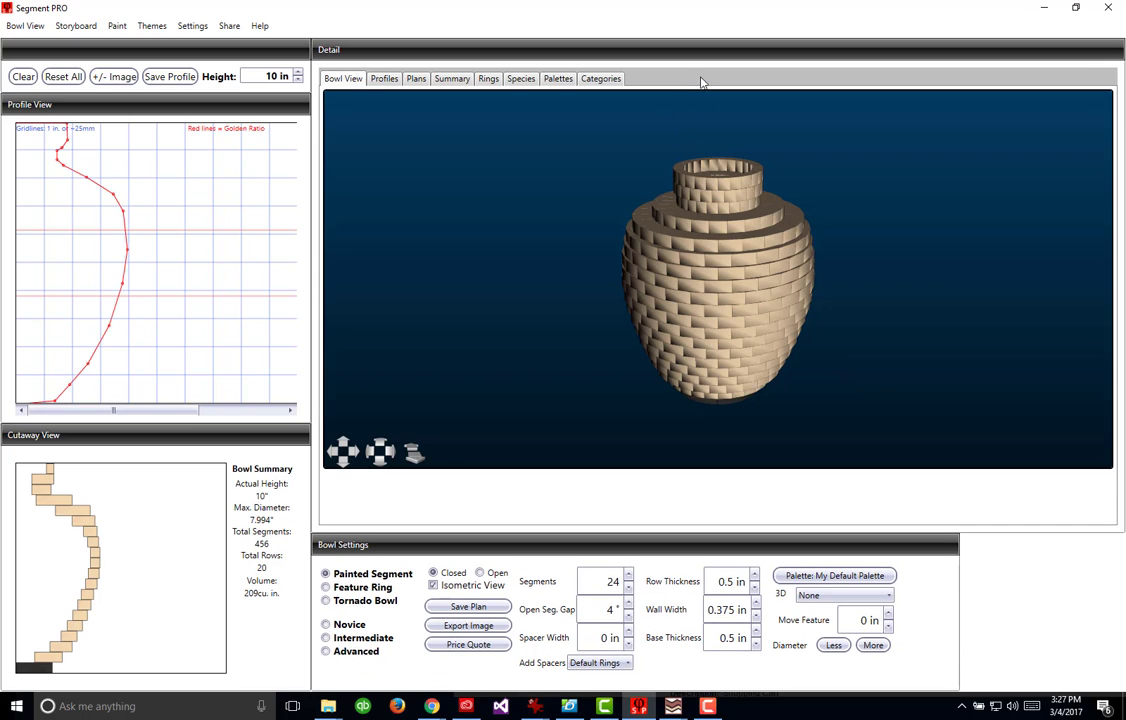
left_click(326, 588)
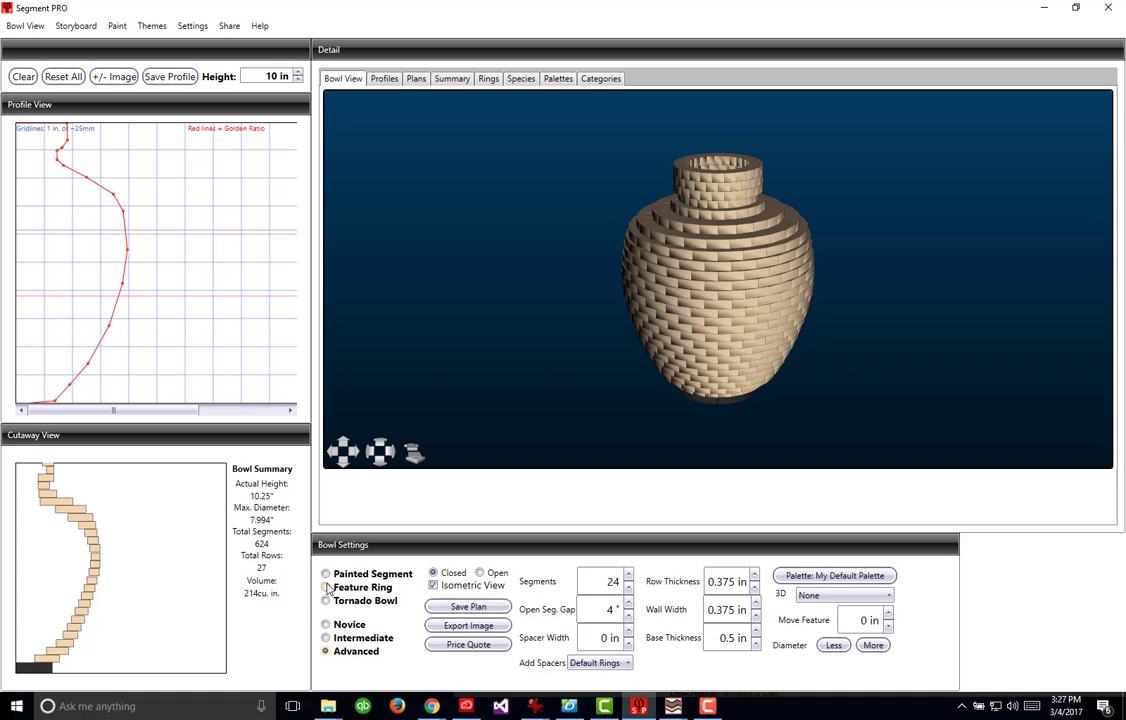
left_click(326, 588)
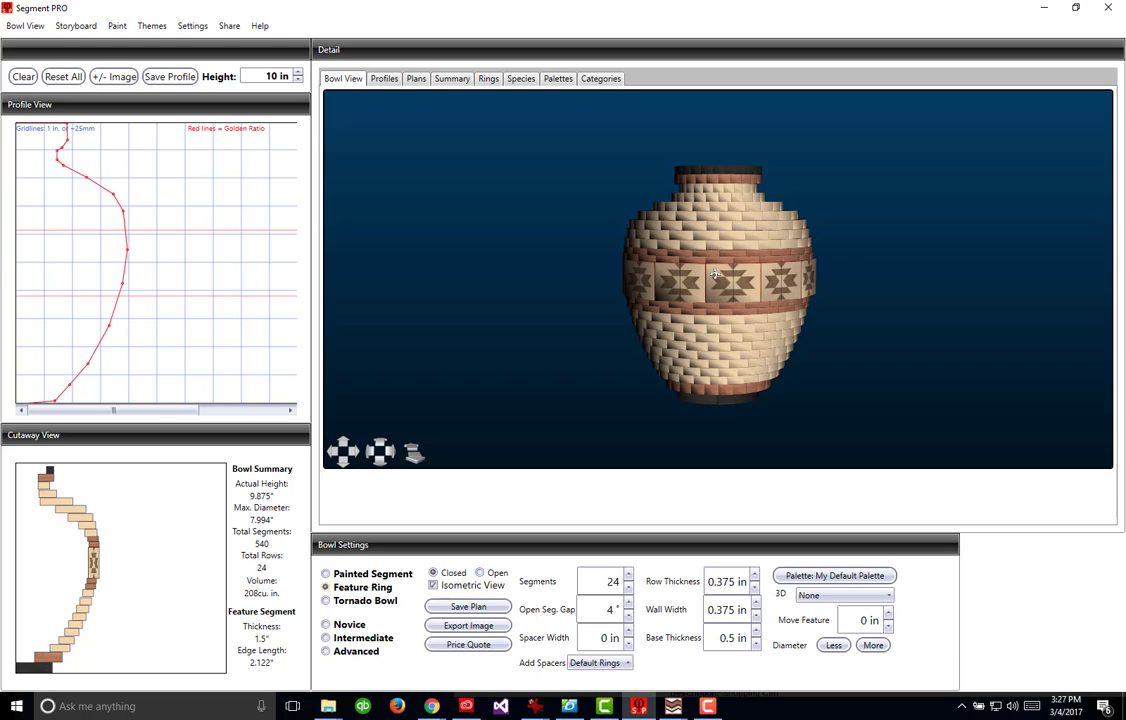
In the Storyboard, exclude the upper and lower accent rings and use the Feature + 2 Accent Rings layout
left_click(76, 26)
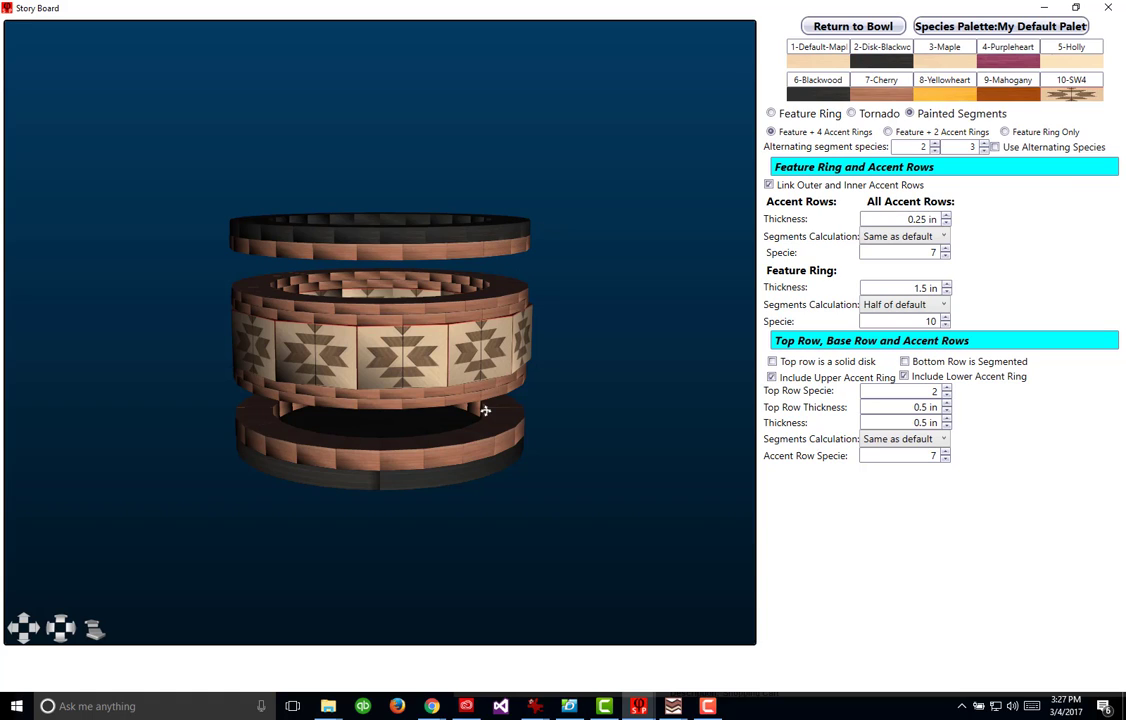
left_click(772, 378)
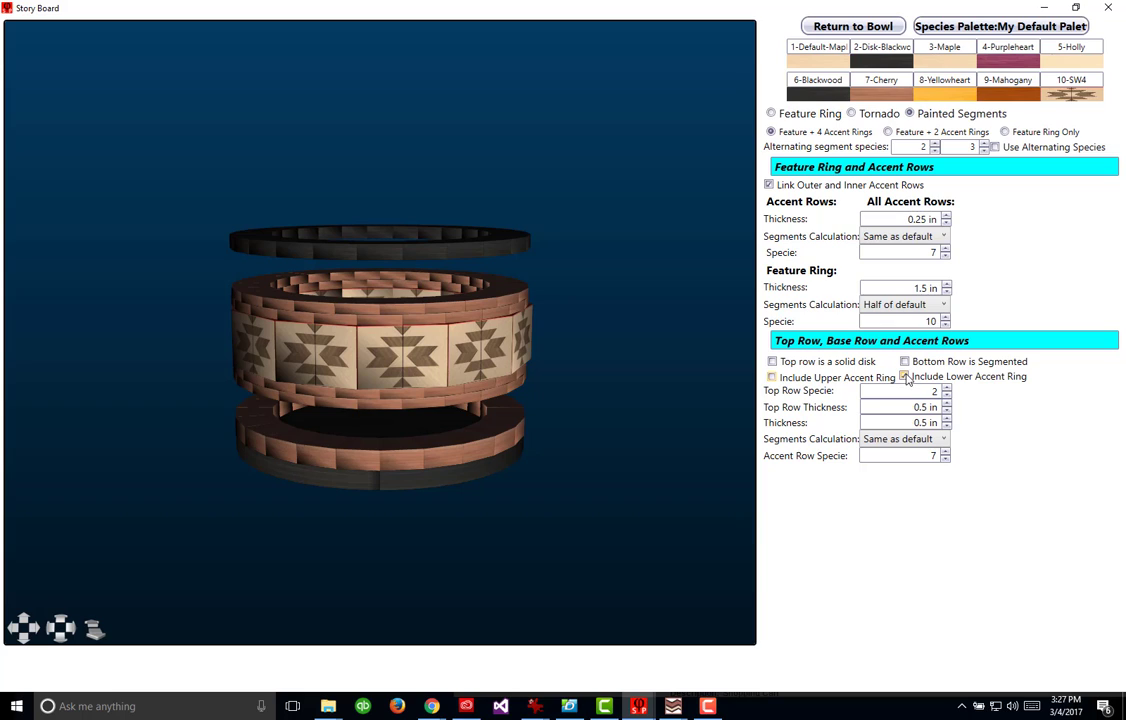
left_click(905, 377)
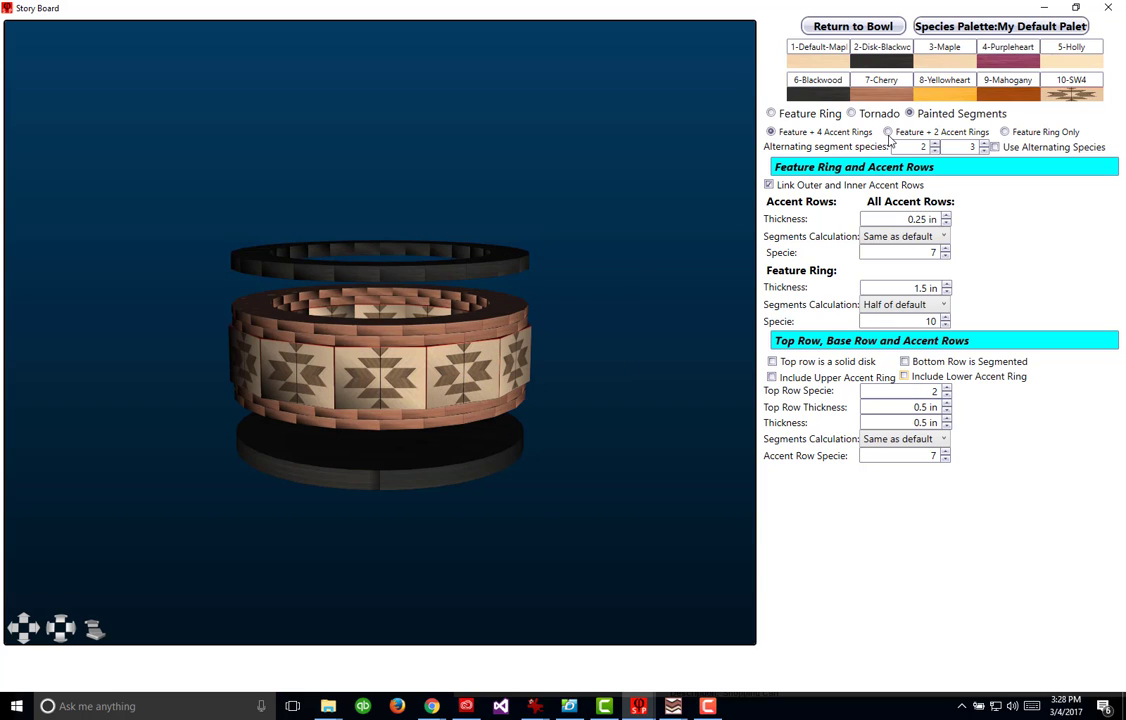
left_click(887, 133)
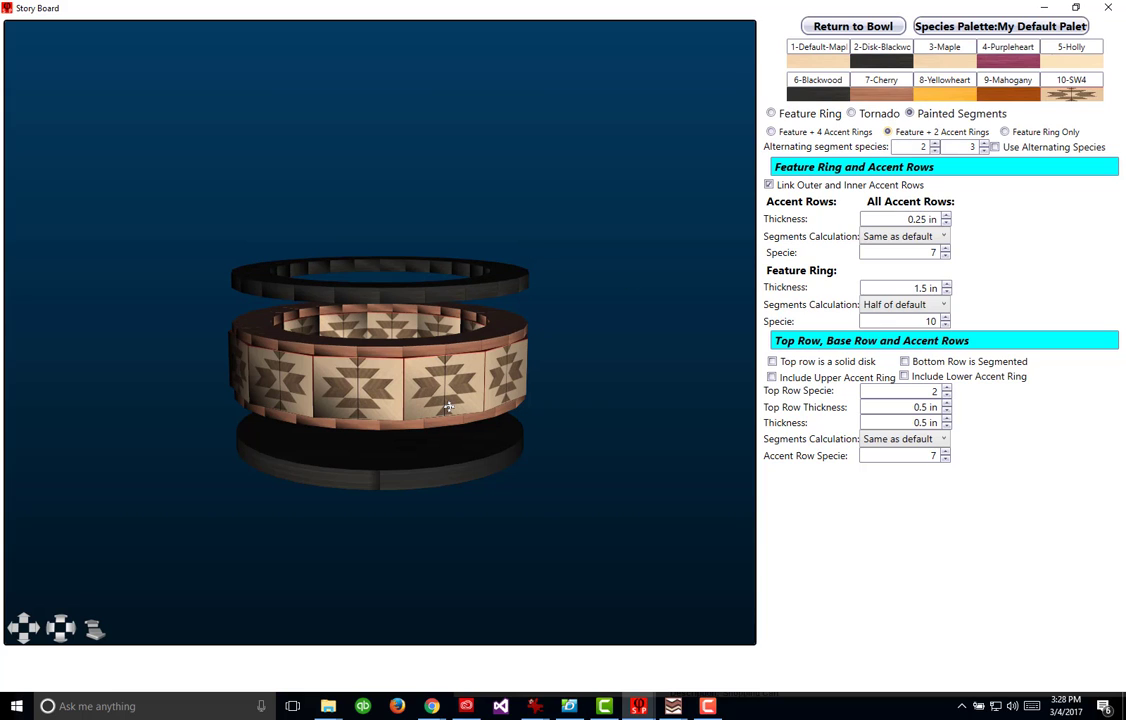
left_click_drag(449, 406, 466, 351)
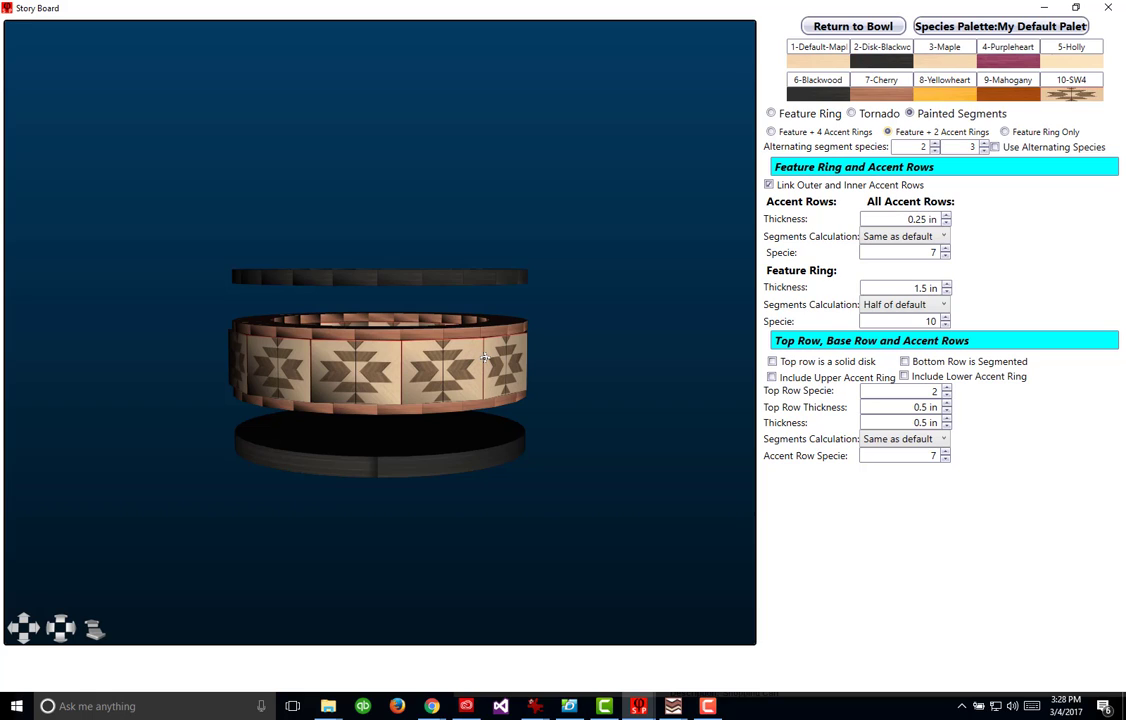
Reselect Half of default as the feature ring's segments calculation and return to the bowl
left_click(945, 307)
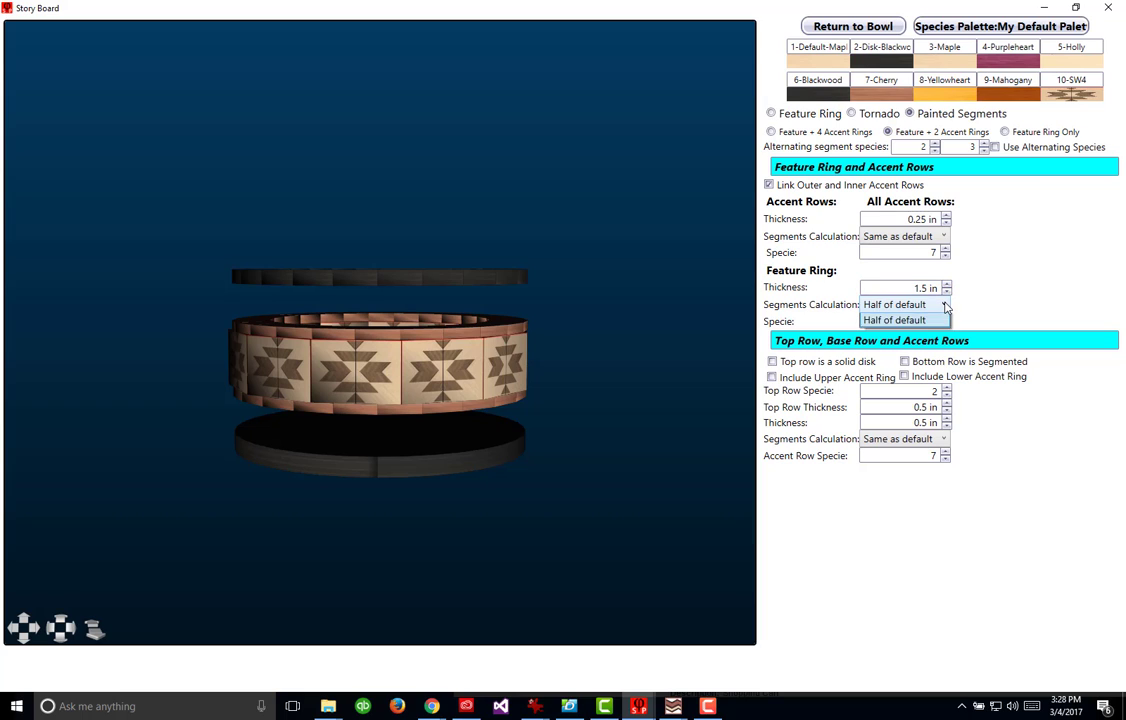
left_click(927, 322)
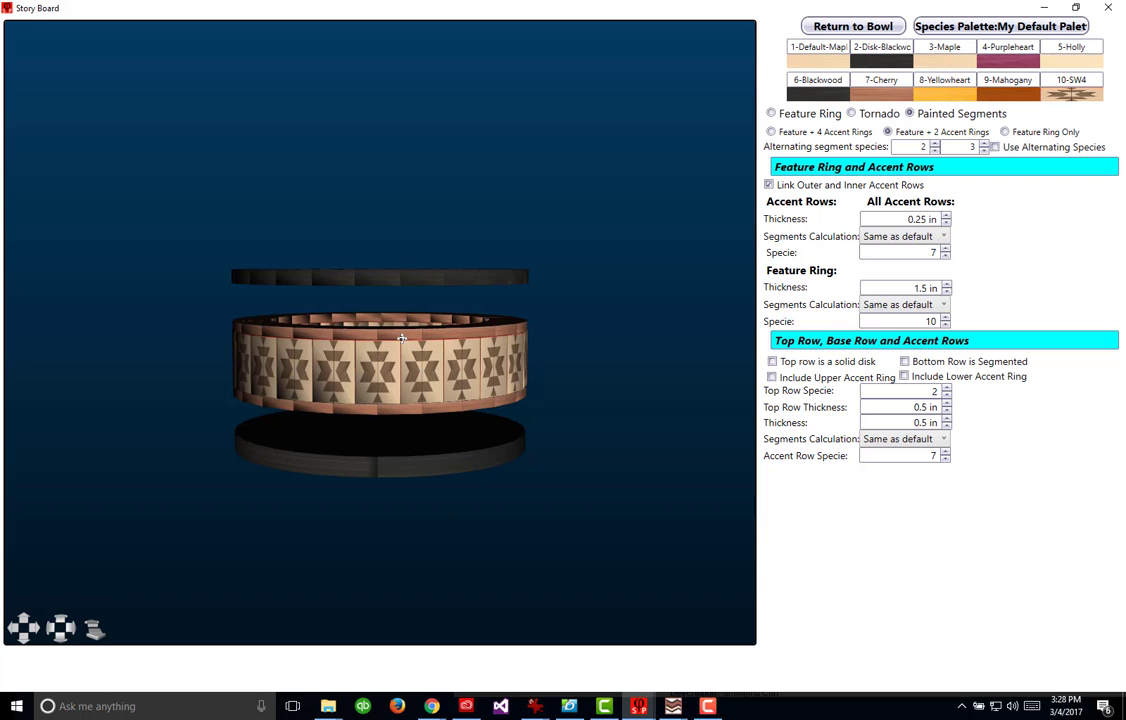
left_click(856, 27)
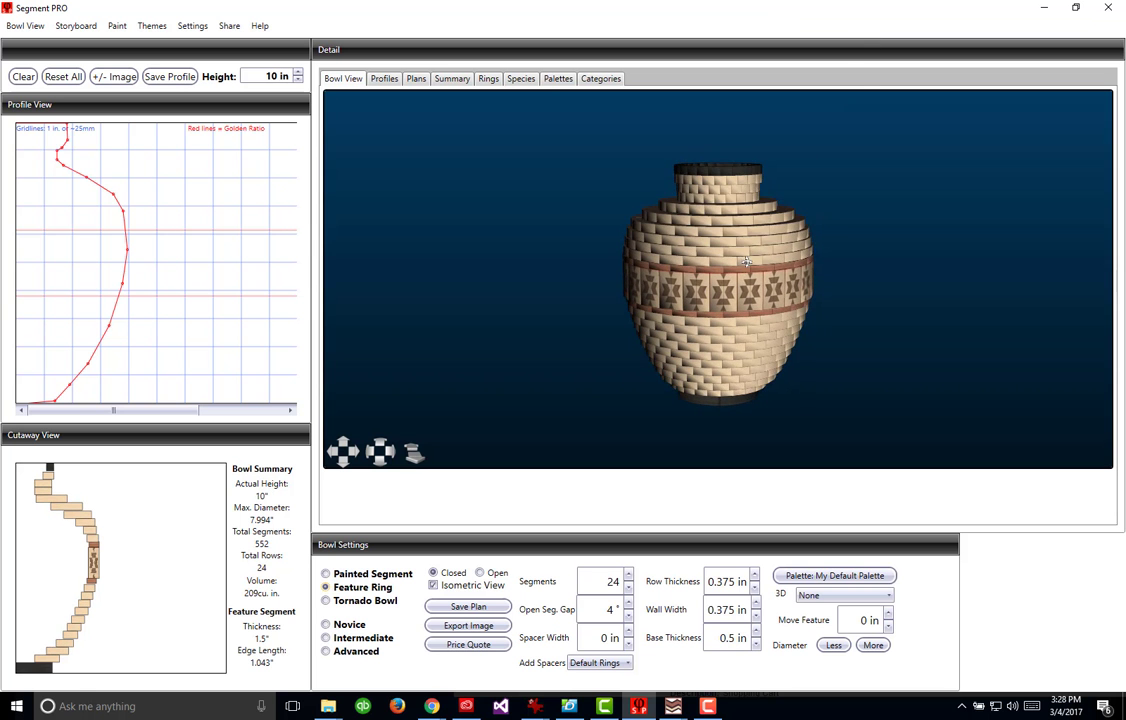
Set the bowl to 12 segments per ring with a row thickness of 0.75 in
left_click(628, 588)
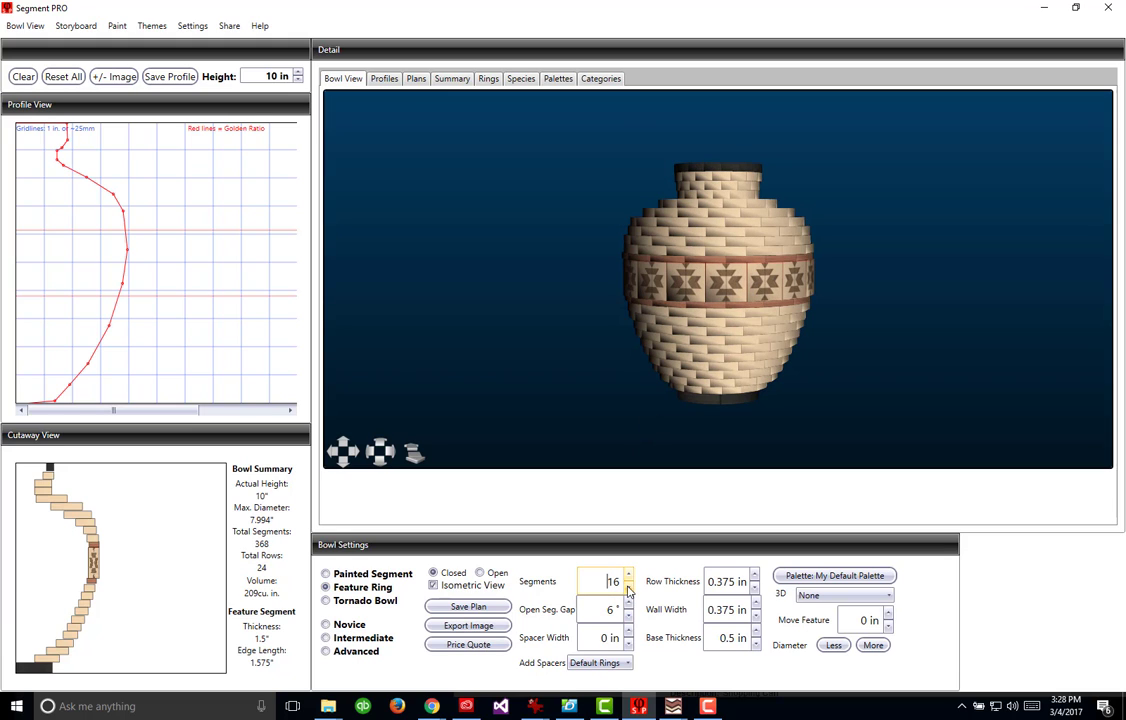
left_click(628, 588)
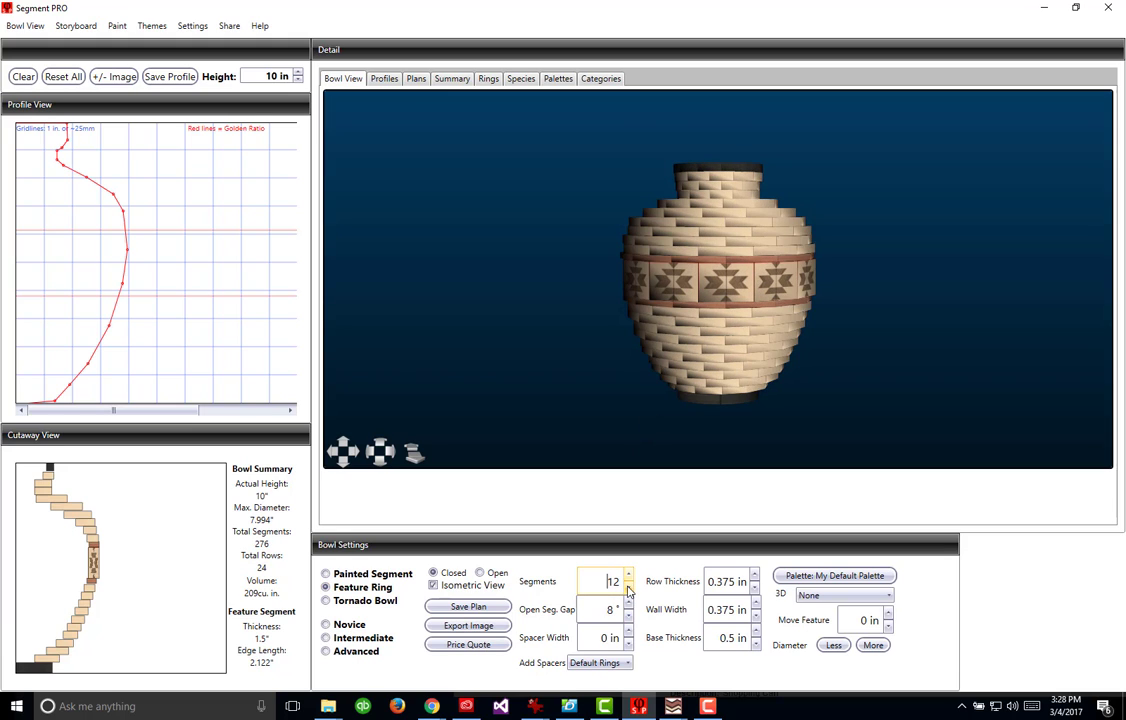
left_click(755, 577)
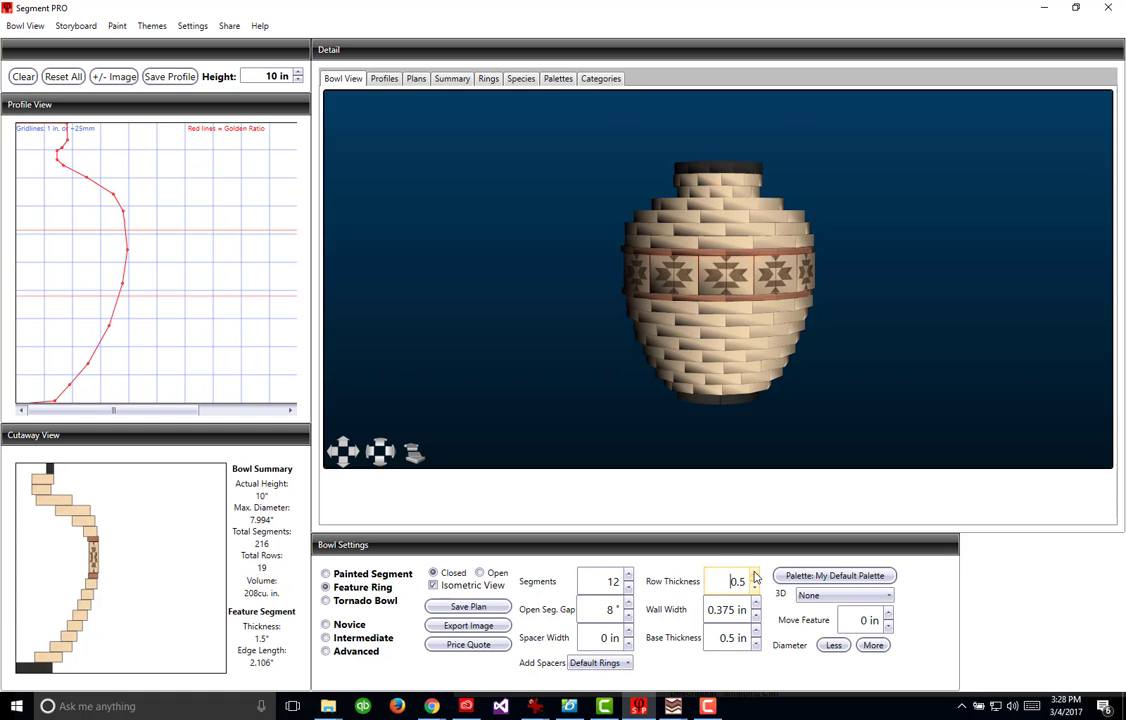
left_click(755, 577)
left_click(755, 577)
left_click(755, 577)
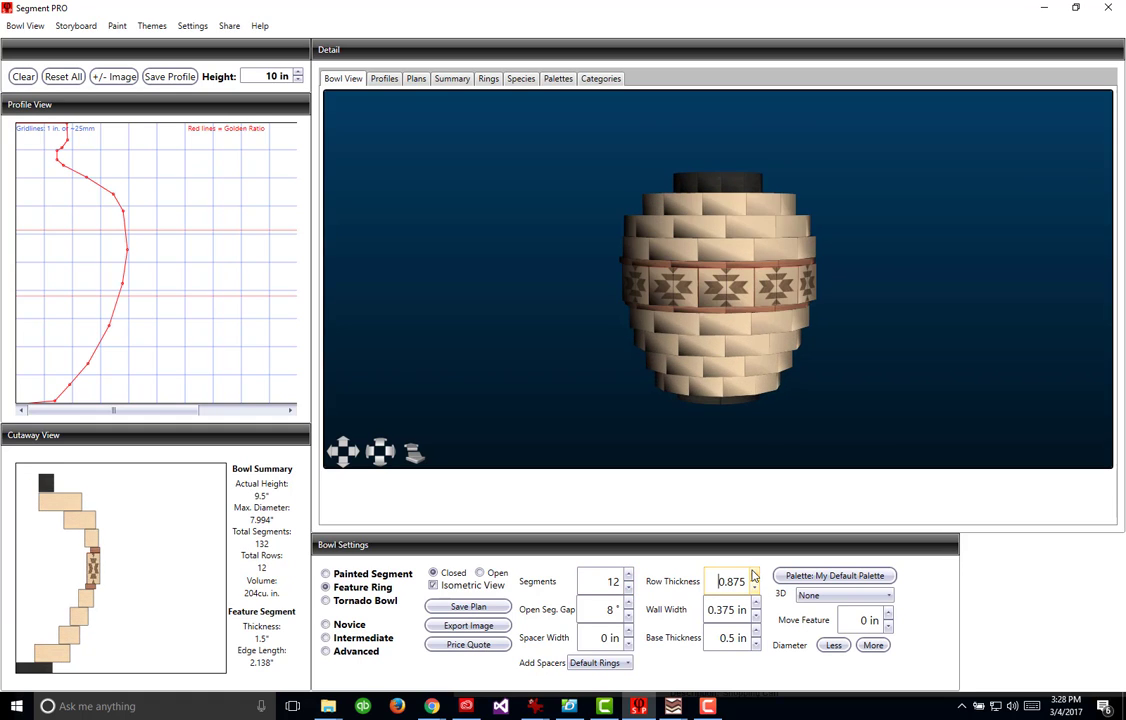
left_click(755, 587)
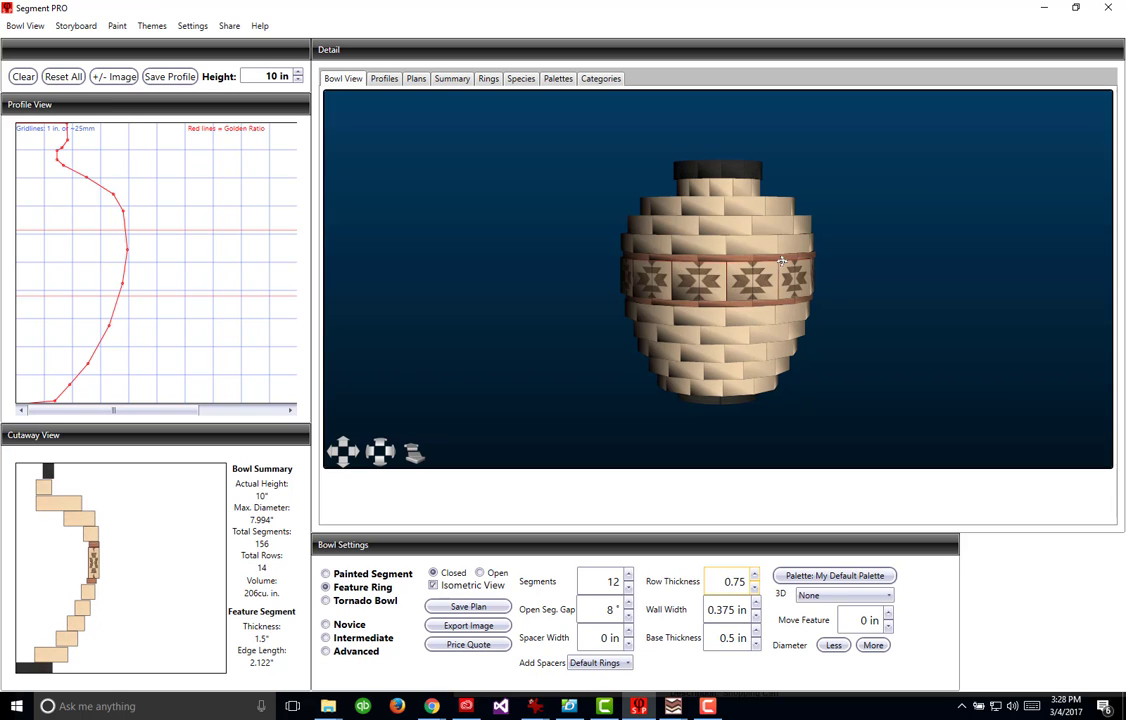
left_click_drag(753, 265, 633, 223)
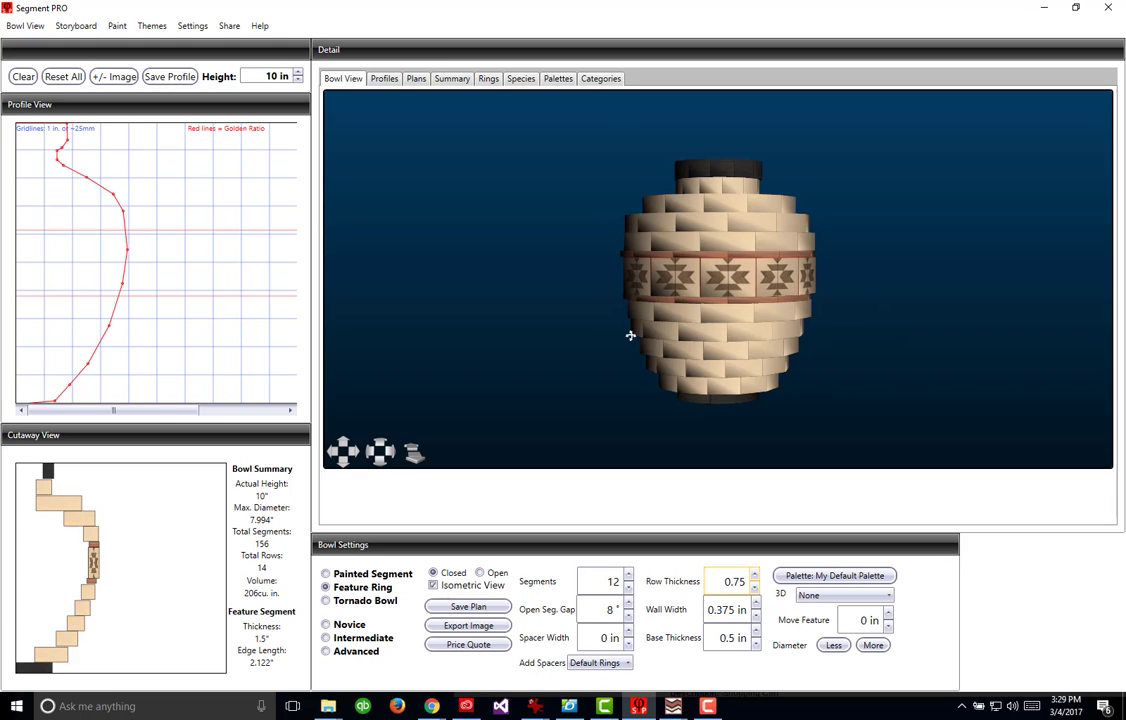
Reduce the bowl's diameter by one increment and set its height to 10.25 in
left_click(835, 646)
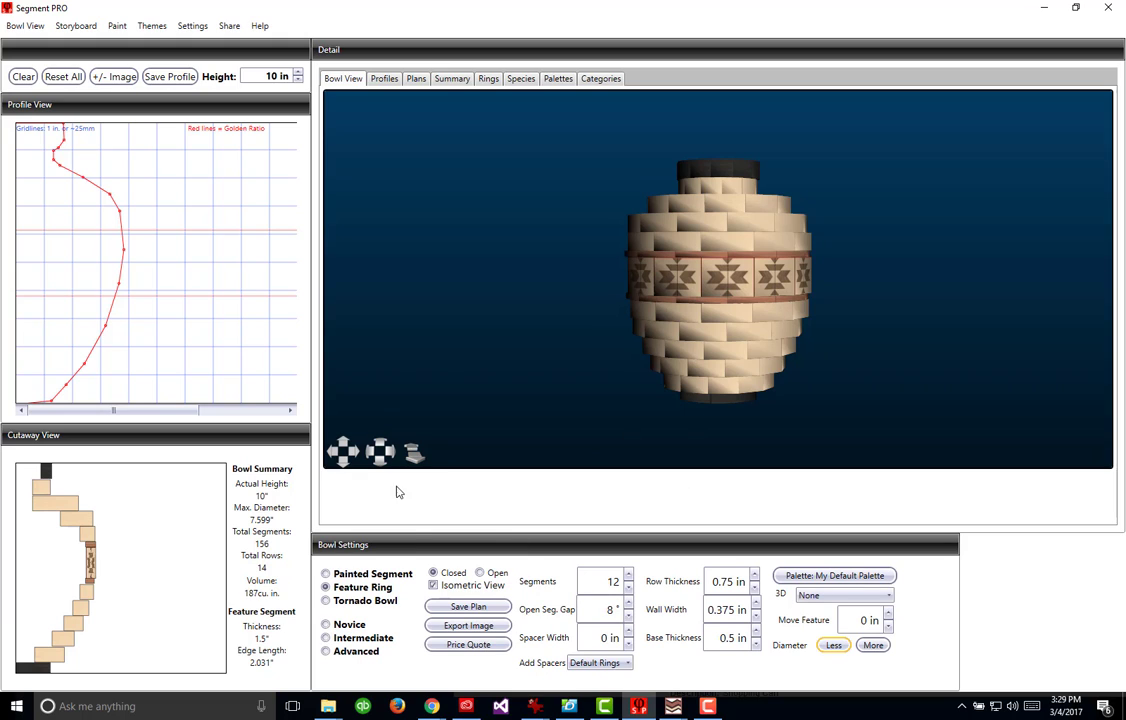
left_click(298, 73)
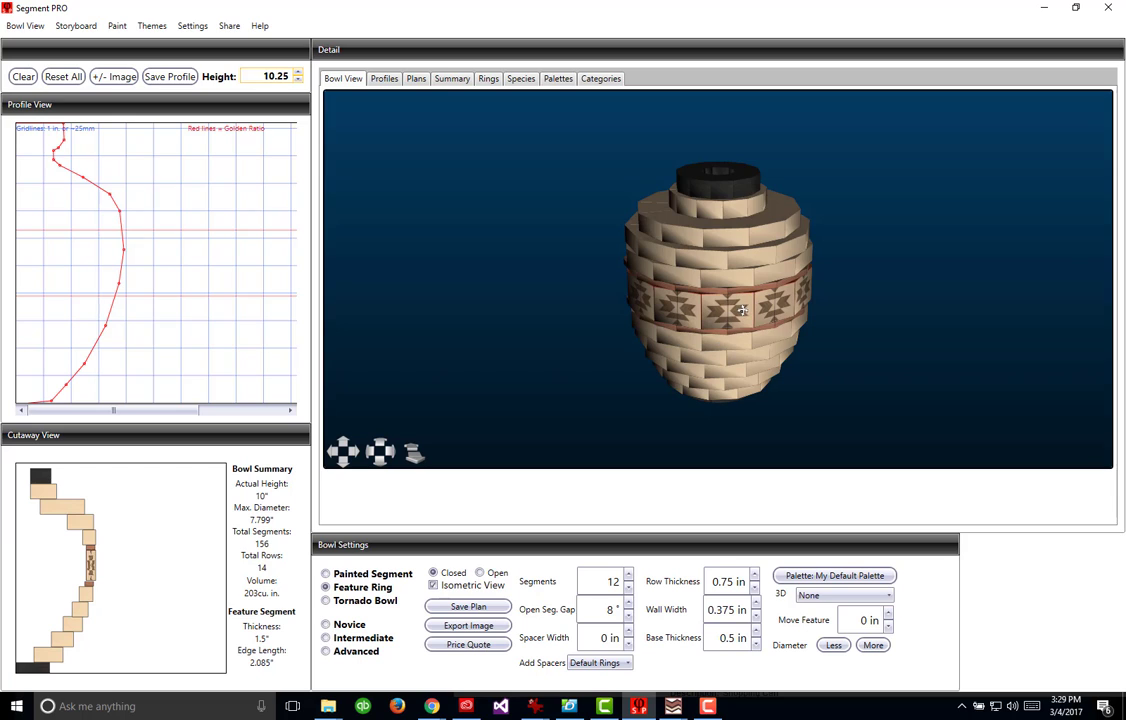
left_click_drag(742, 311, 749, 285)
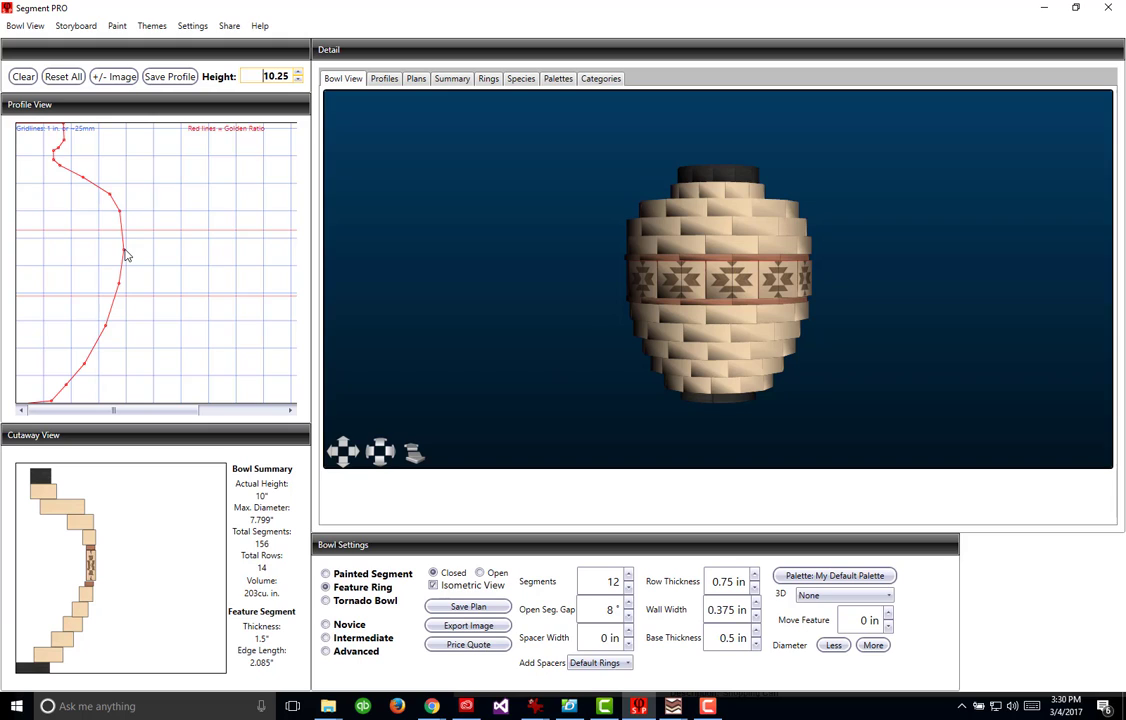
Try raising the profile's widest point to the upper golden-ratio line, and bring it back close to its starting height
left_click_drag(125, 255, 124, 235)
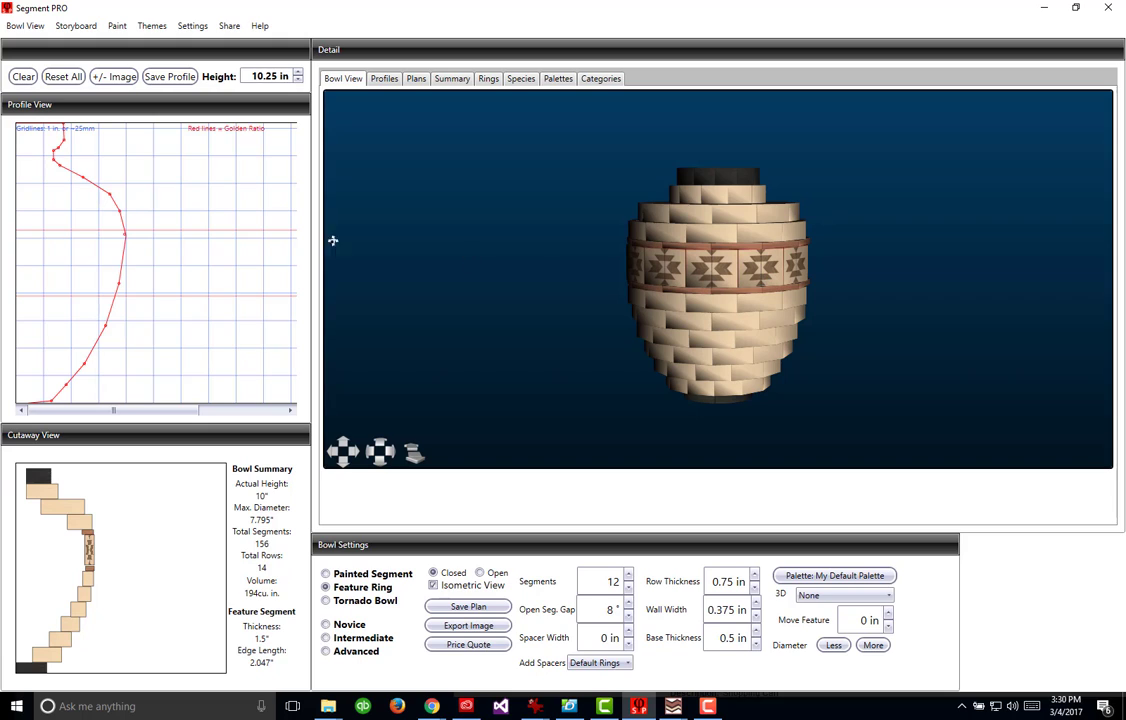
left_click_drag(126, 237, 125, 253)
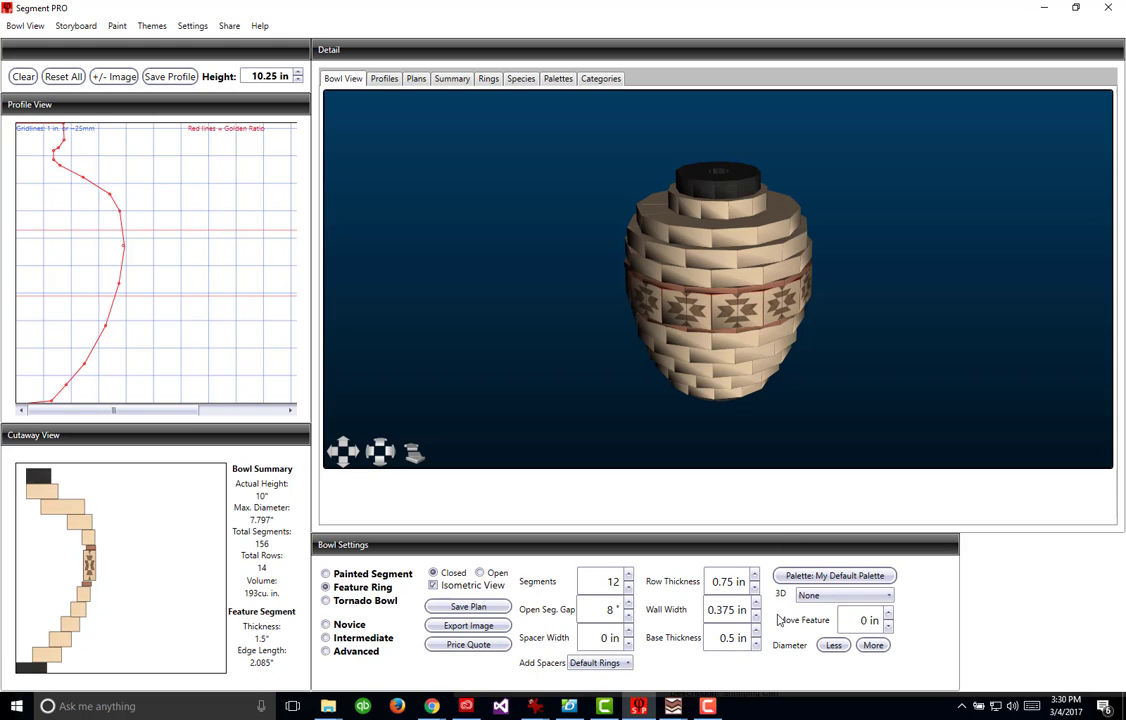
Move the feature ring up the bowl by setting its offset to 0.5 in
left_click(887, 614)
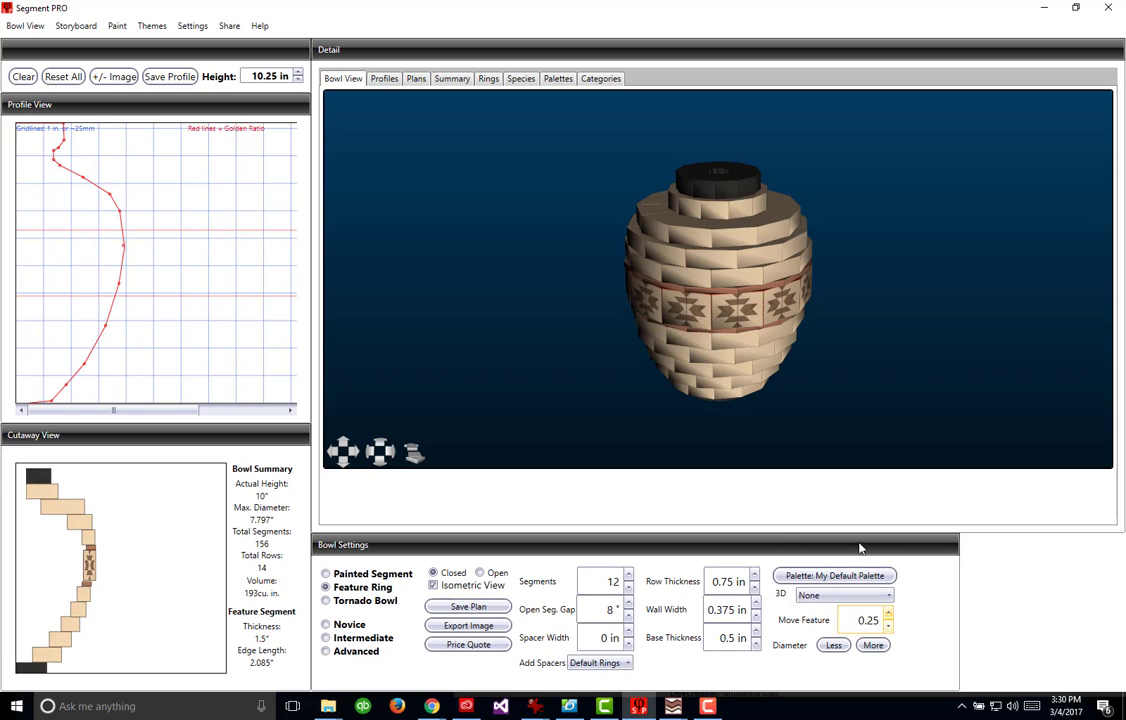
left_click(888, 613)
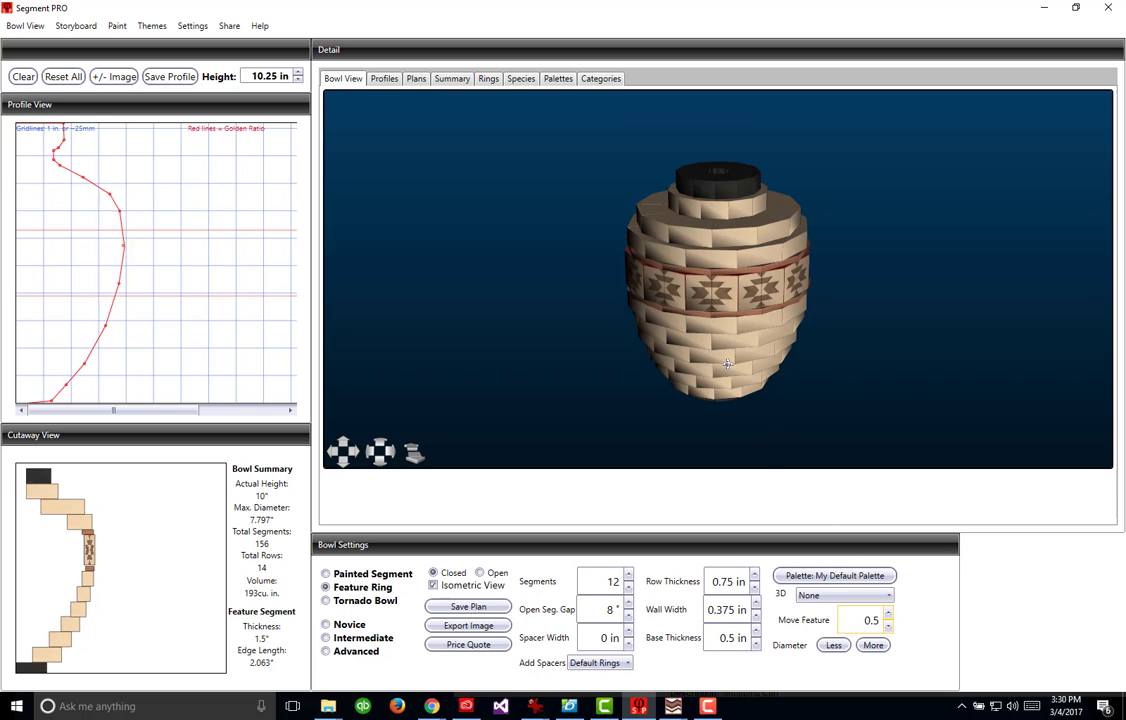
left_click_drag(728, 364, 728, 322)
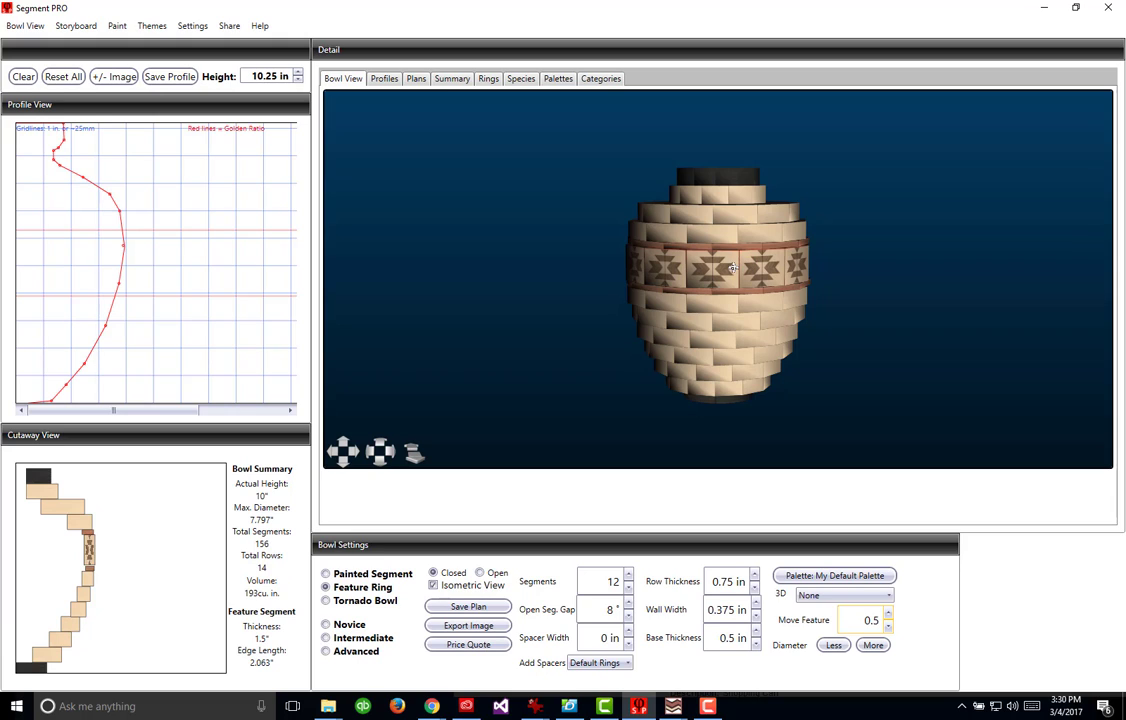
Switch to Lamination PRO's Laminate Wizard, make the five-strip board symmetric, and set strips 1 and 5 to 3/4" wide
left_click(675, 708)
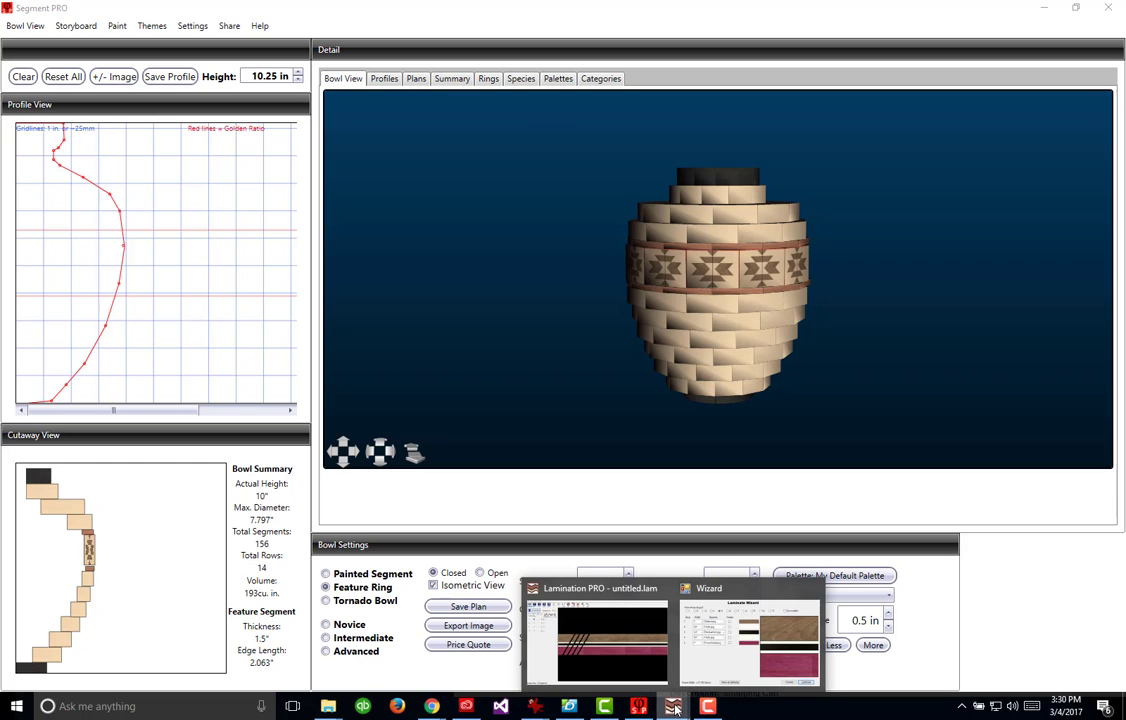
left_click(727, 665)
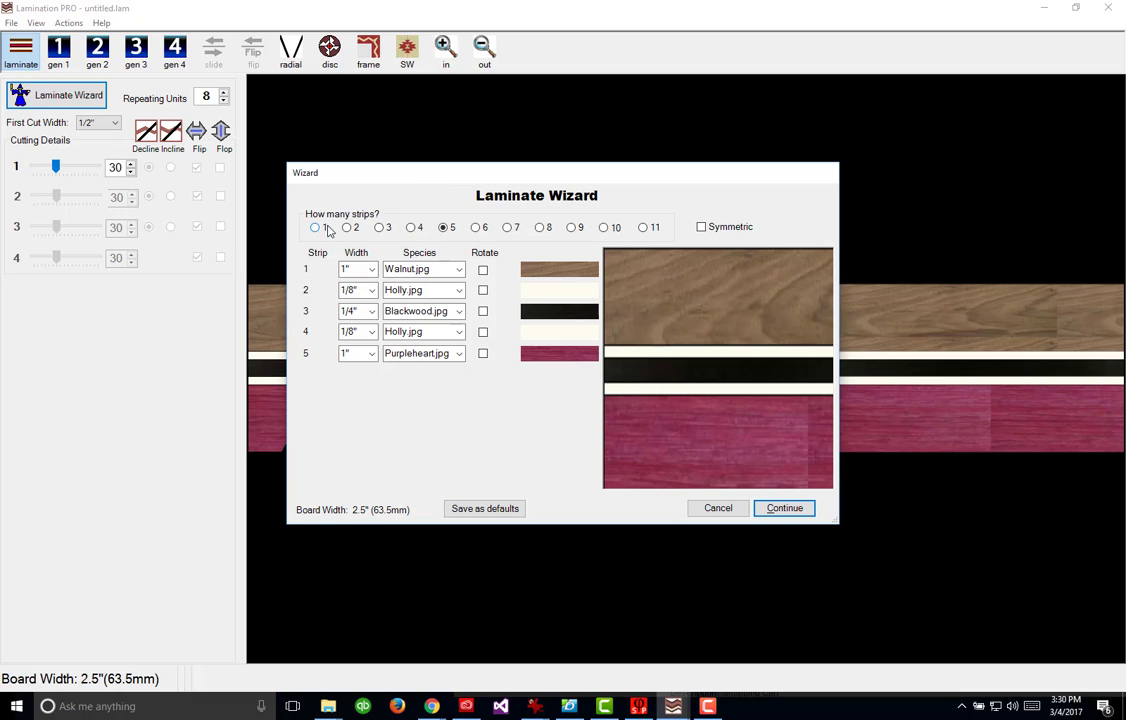
left_click(702, 227)
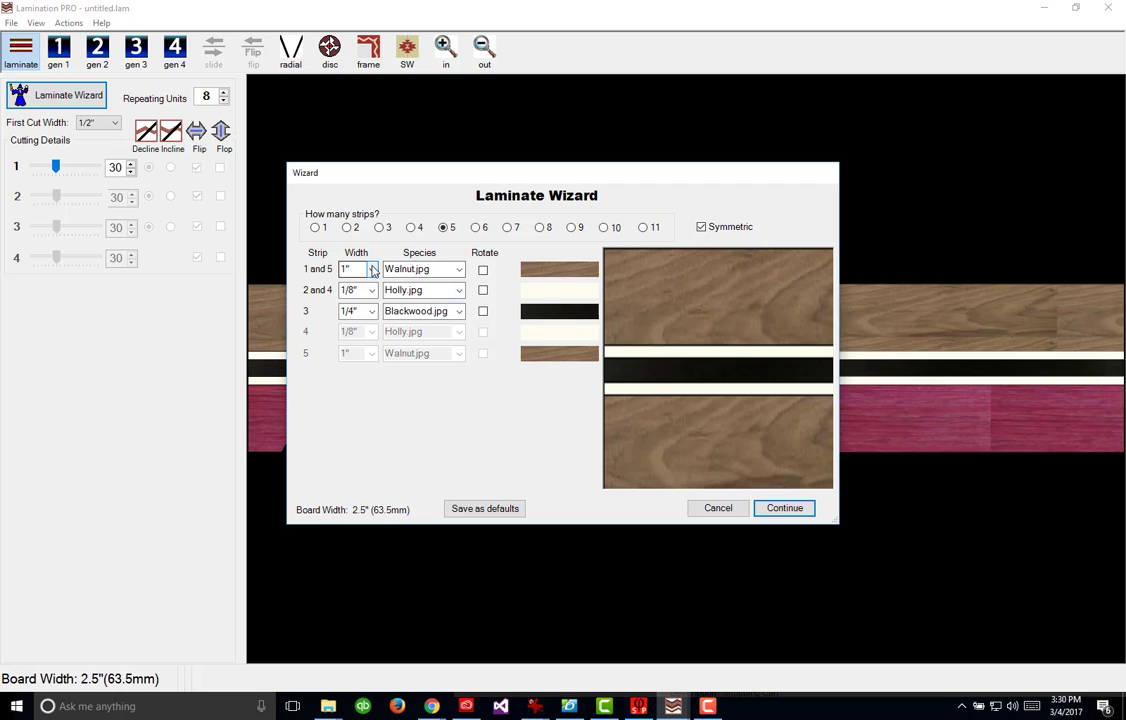
left_click(372, 270)
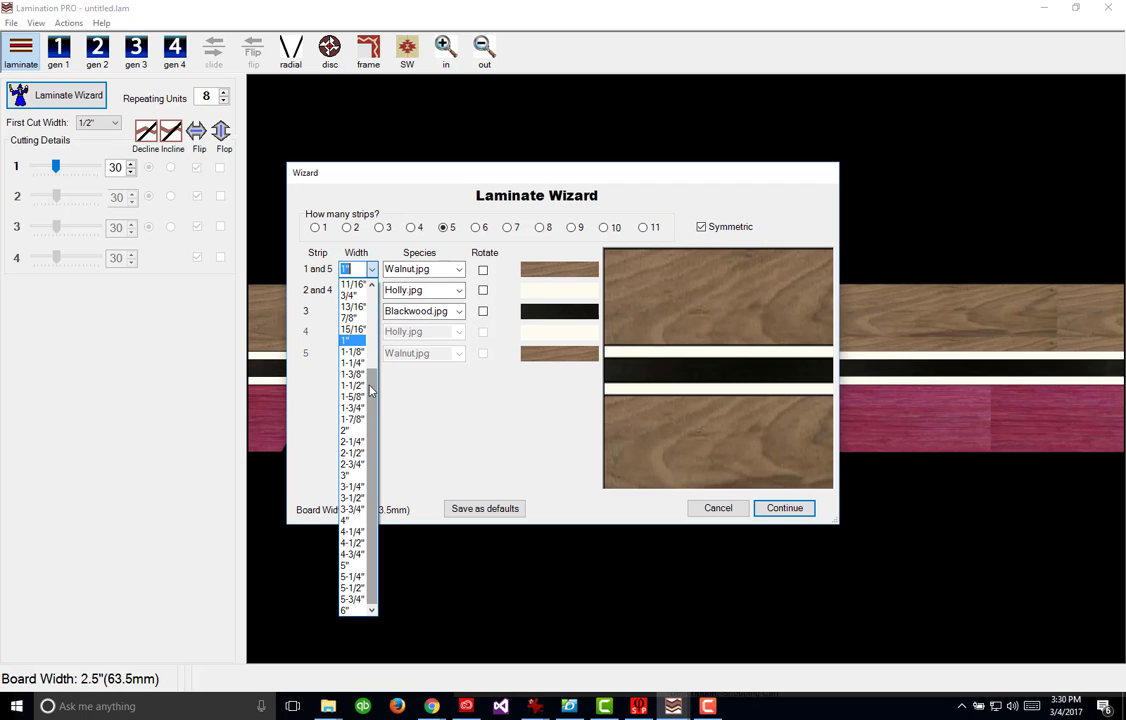
left_click(350, 295)
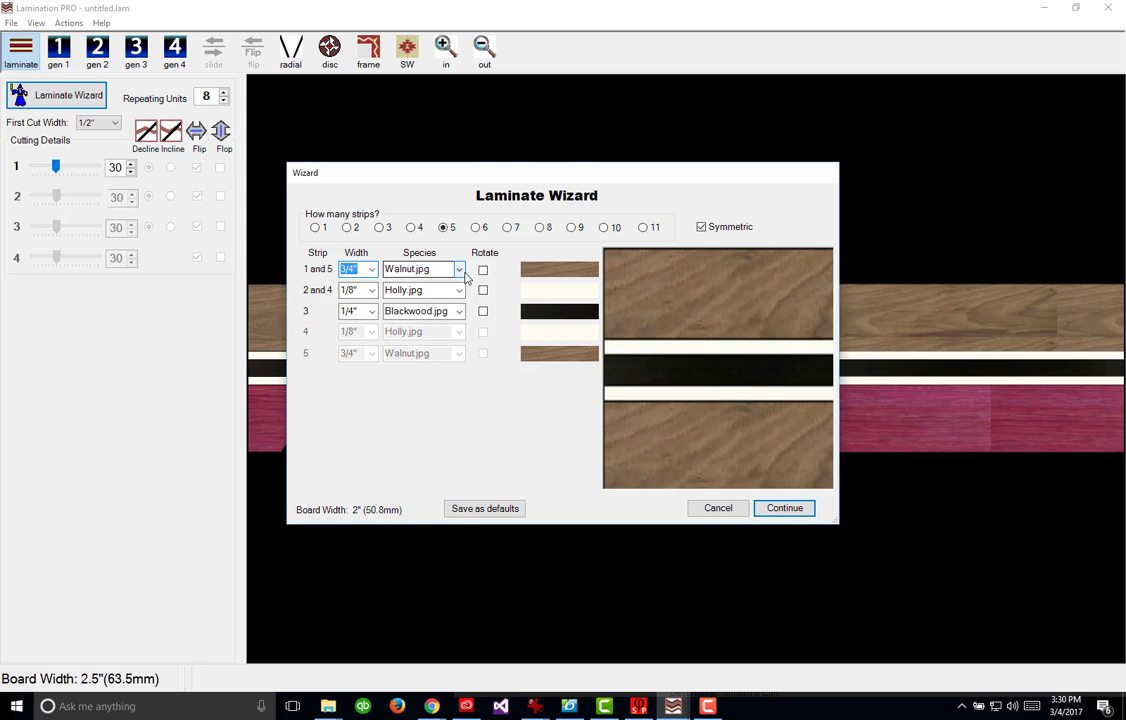
Set the species of strips 1 and 5 in the laminate to Bloodwood
left_click(459, 270)
scroll(450, 295, "up", 12)
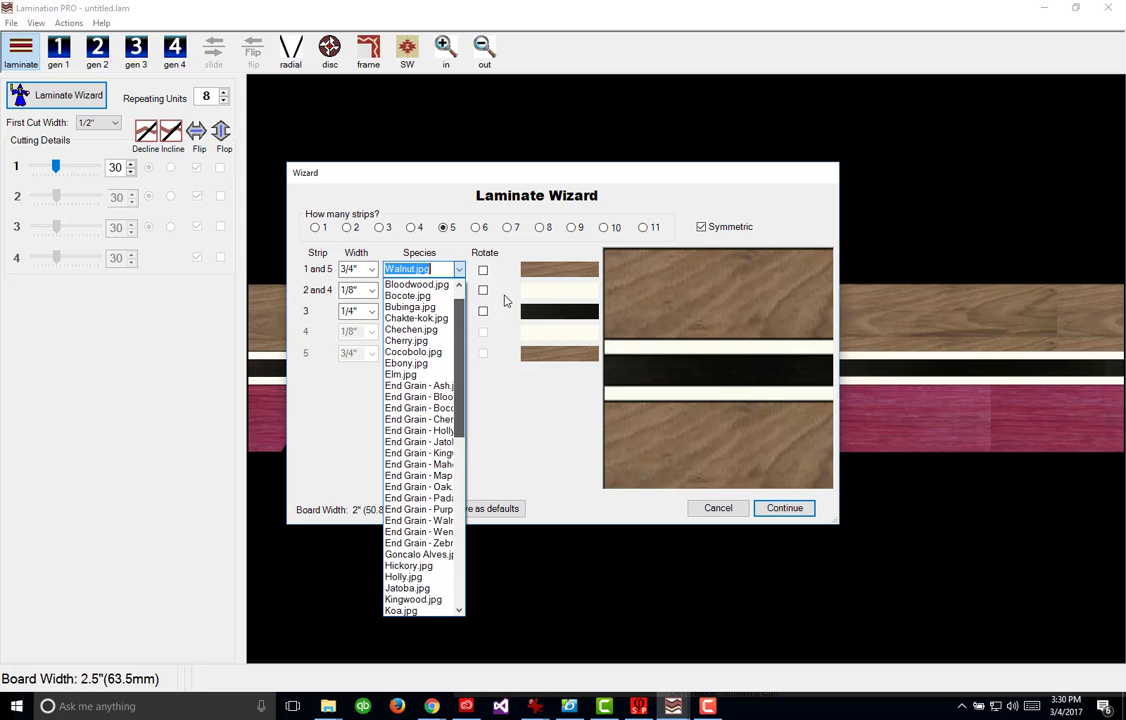
left_click(415, 307)
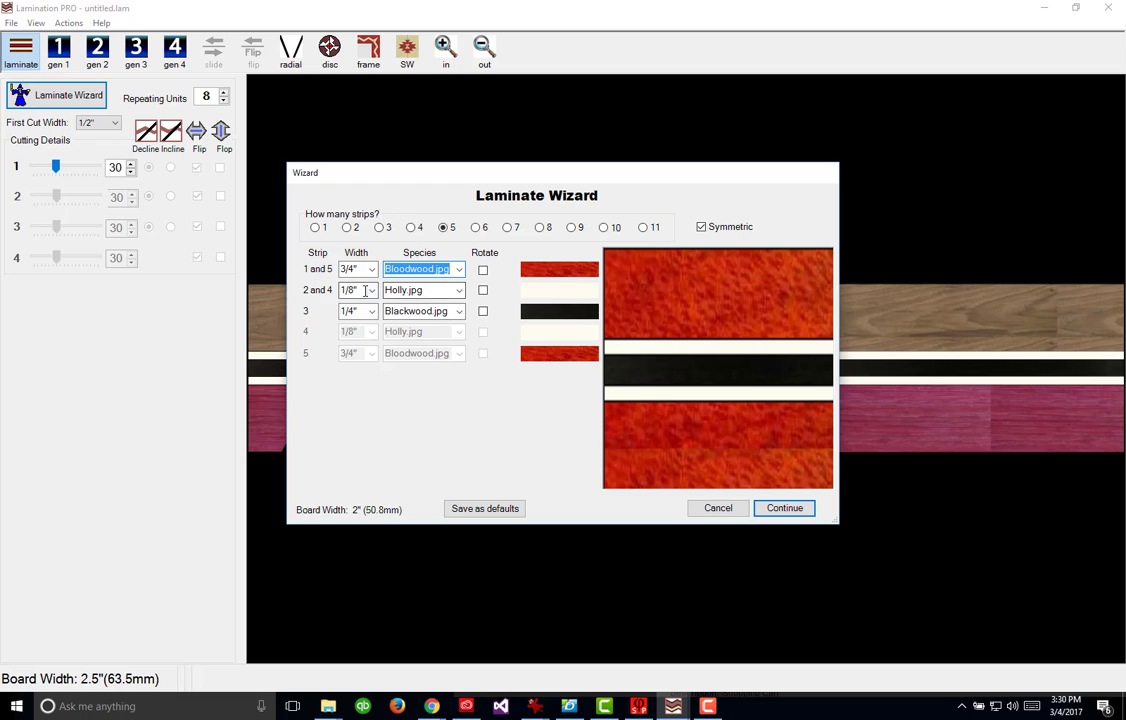
Make strips 2 and 4 of the laminate 3/16" wide and set their species to Blackwood
left_click(371, 290)
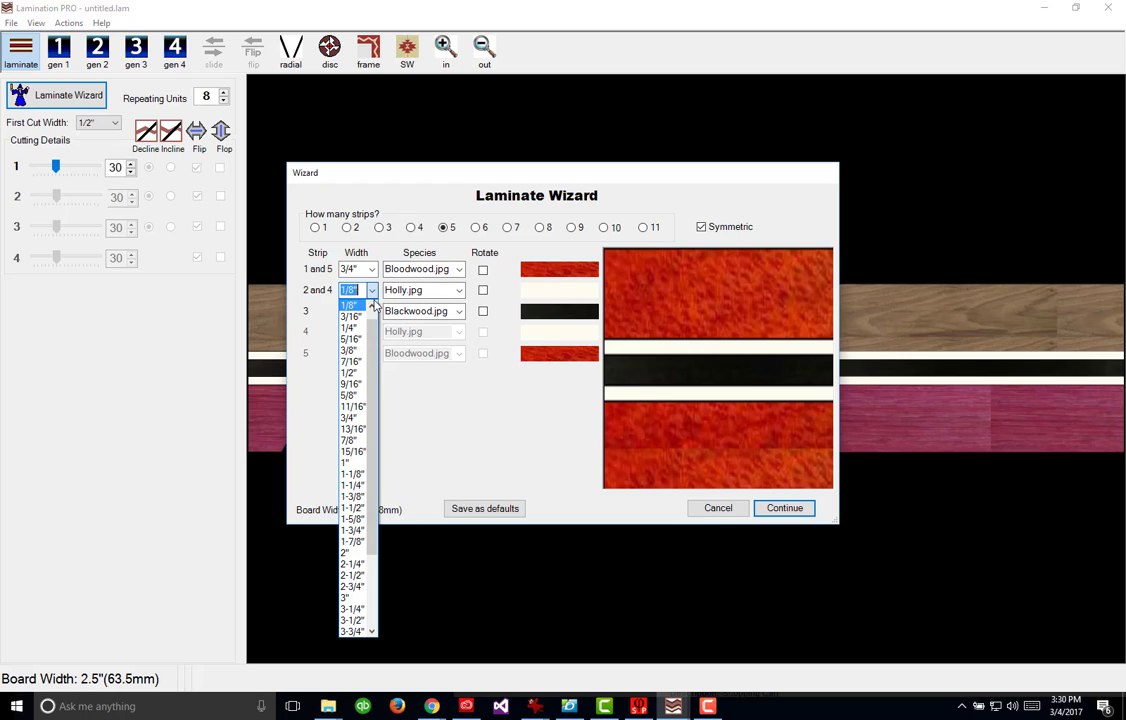
left_click(350, 316)
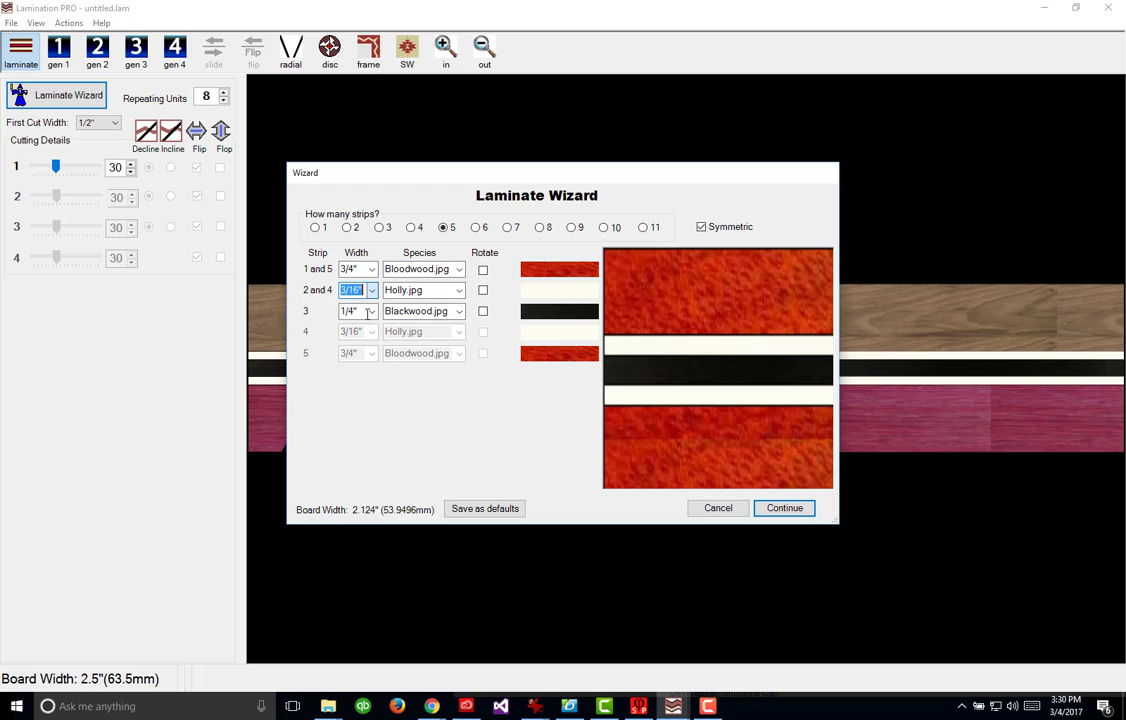
left_click(459, 290)
scroll(452, 320, "up", 9)
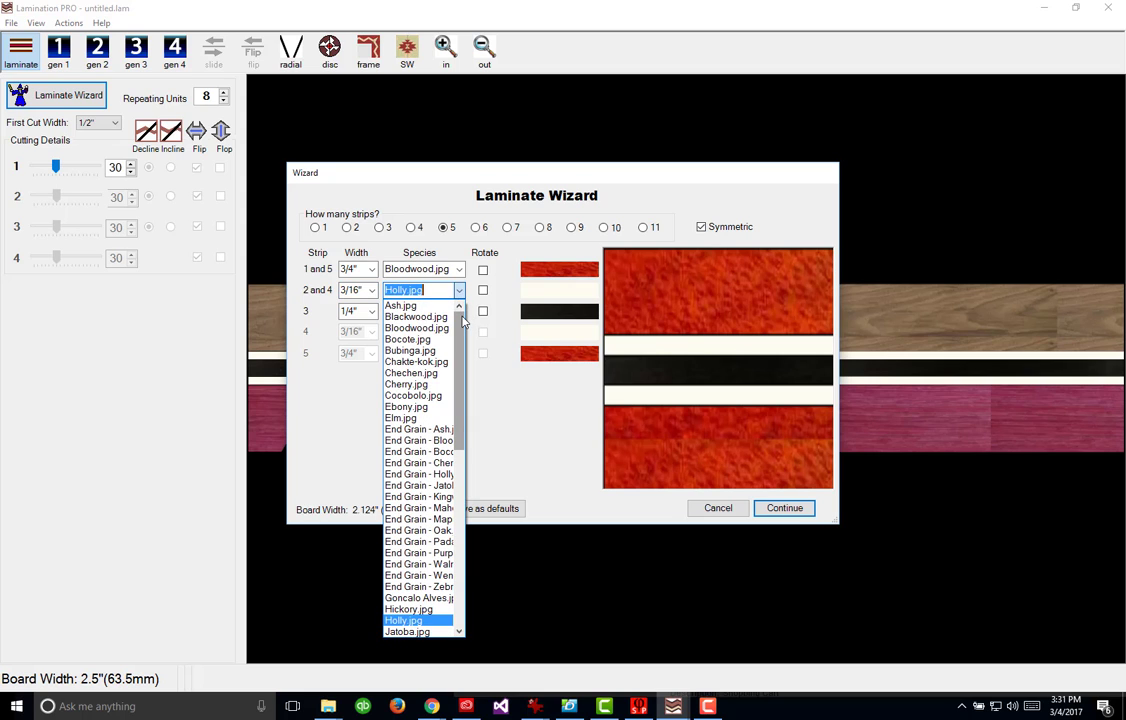
left_click(452, 318)
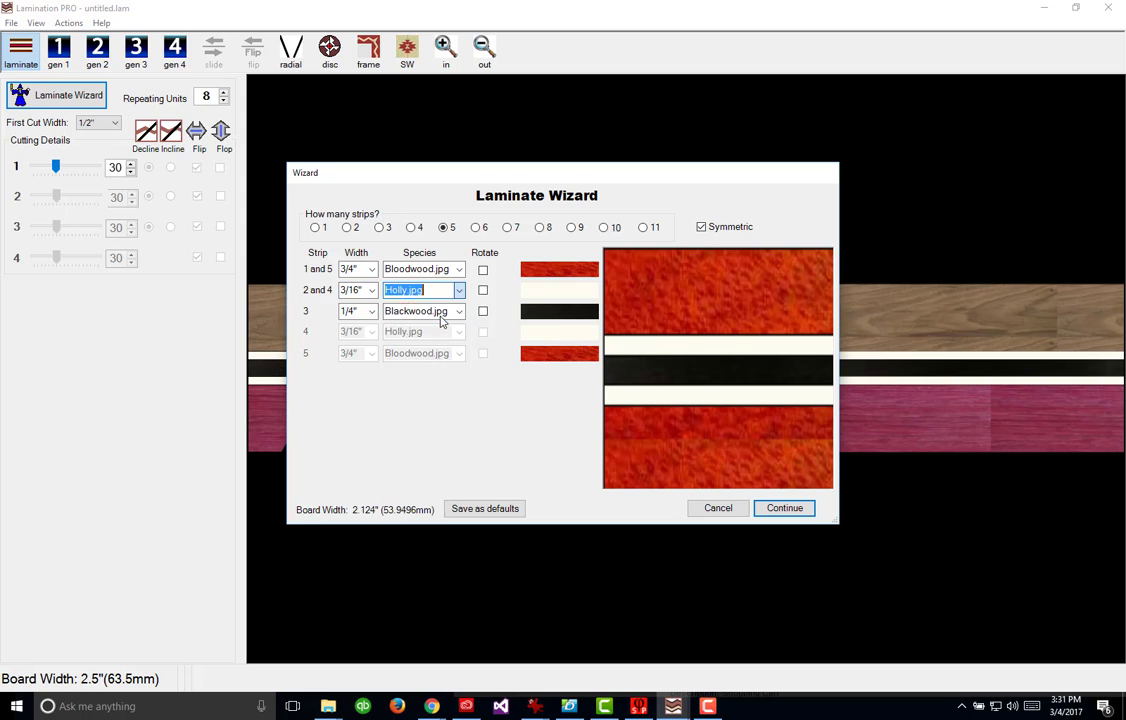
Make the centre strip, strip 3, 5/16" wide and set its species to Maple
left_click(372, 313)
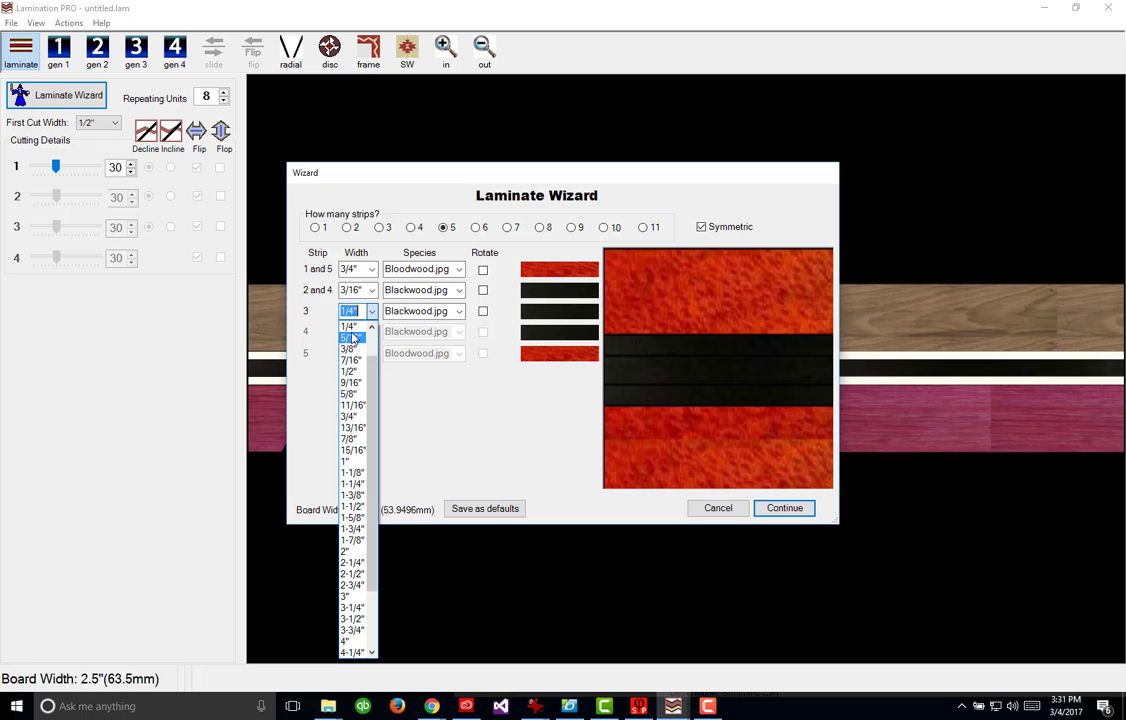
left_click(352, 338)
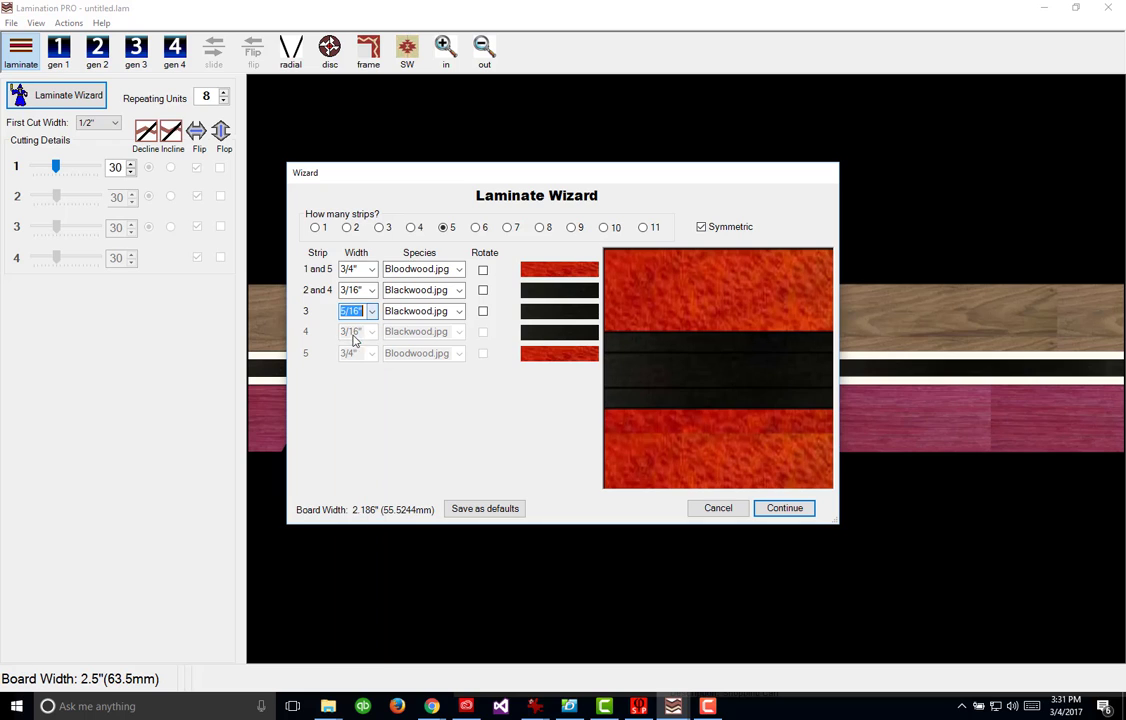
left_click(458, 312)
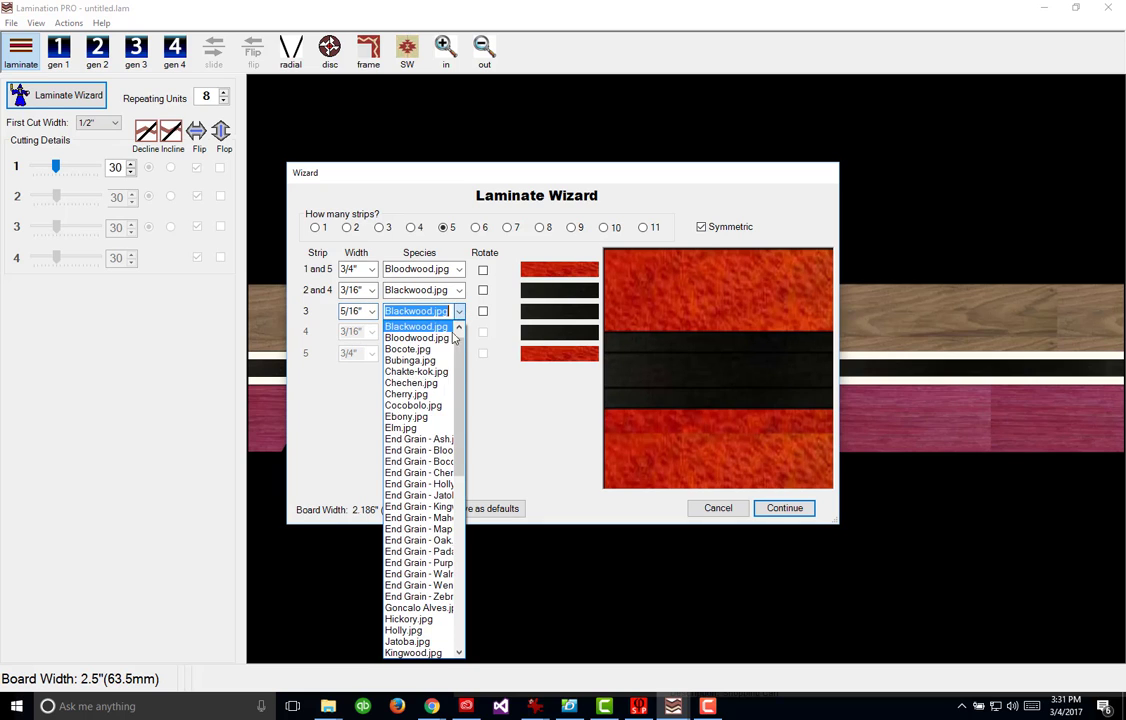
left_click(461, 591)
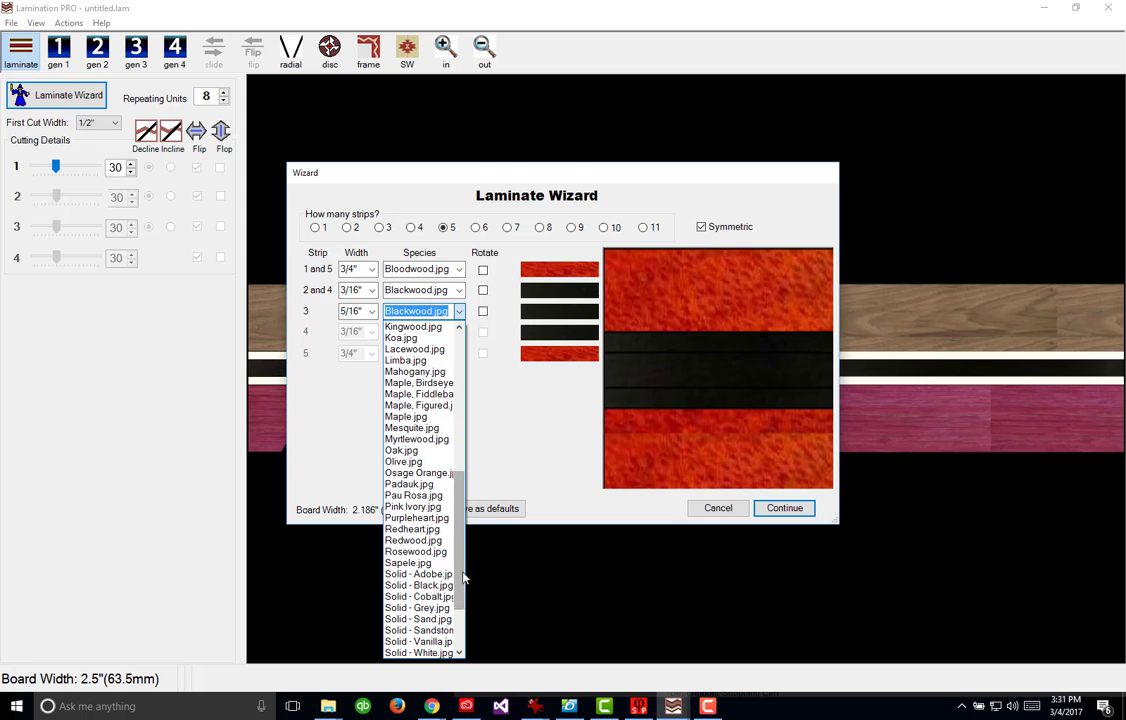
left_click(405, 416)
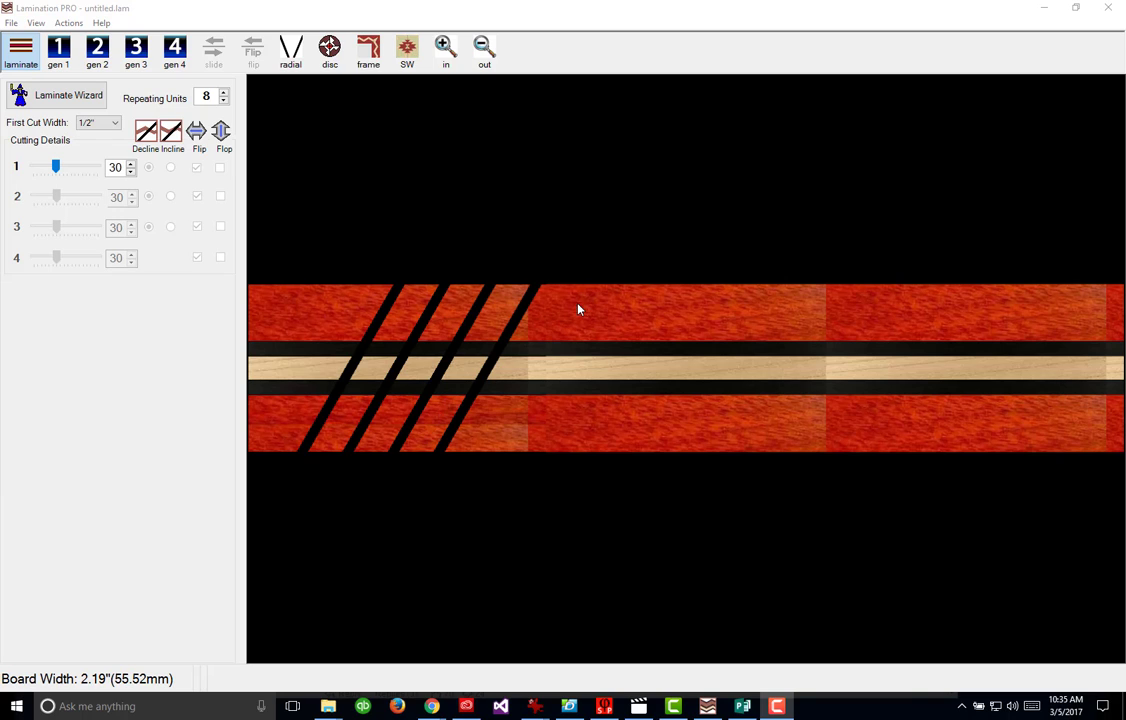
Try a first cutting angle of 31 degrees, and bring it back to 30 degrees
left_click(57, 167)
left_click_drag(58, 168, 57, 168)
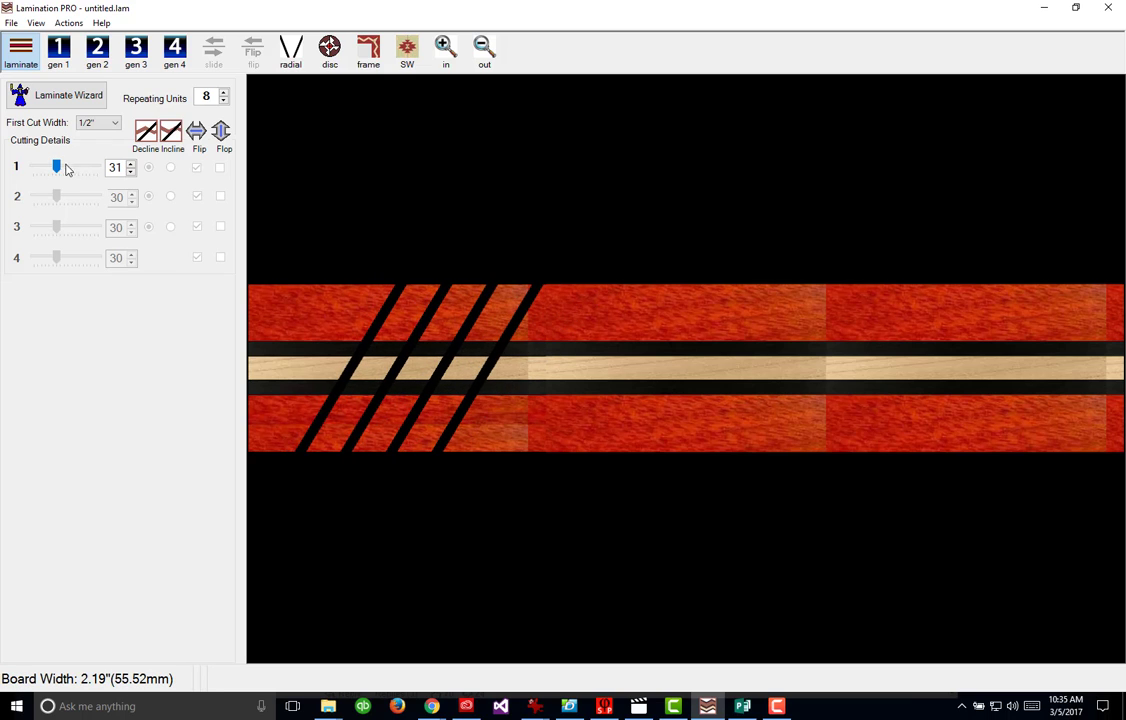
left_click(130, 171)
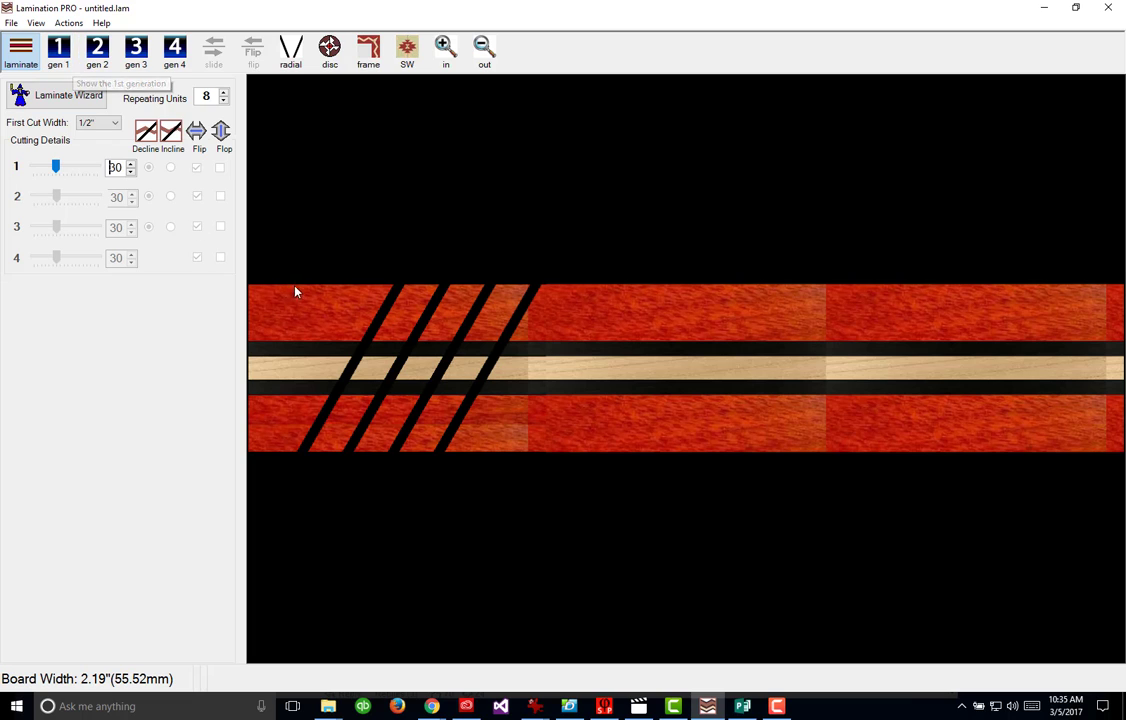
Show the first-generation board, set its export region to 1.50 in, and set the first cut width to 1"
left_click(59, 50)
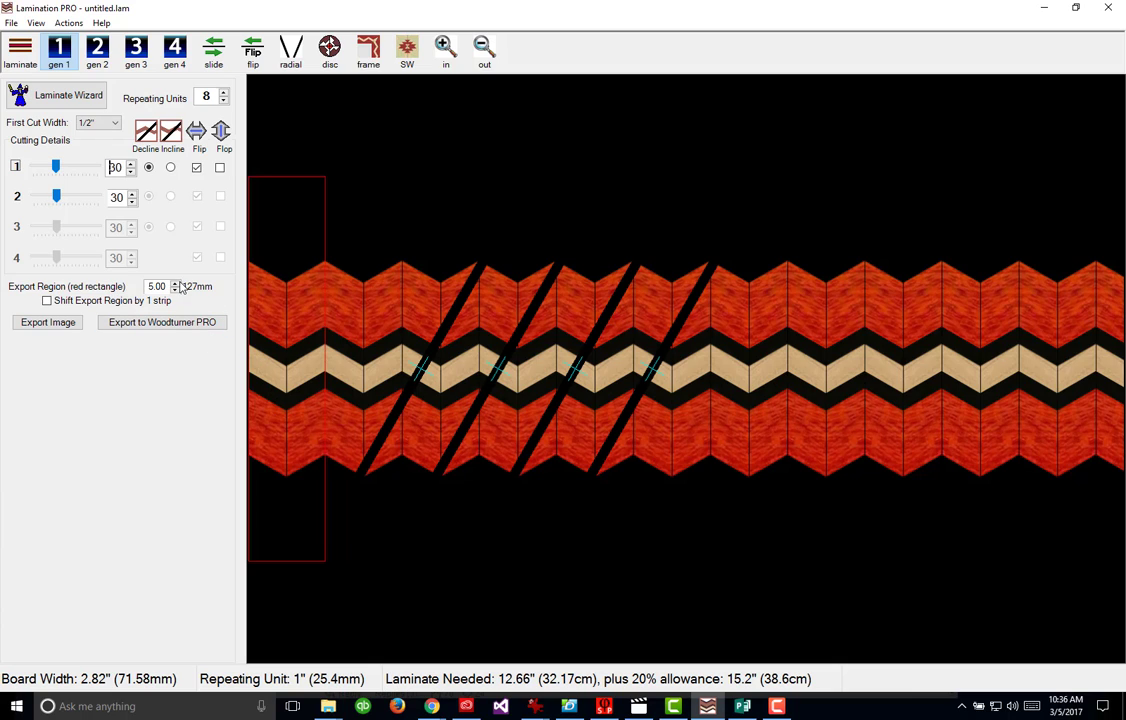
left_click_drag(167, 286, 136, 283)
type("1.50")
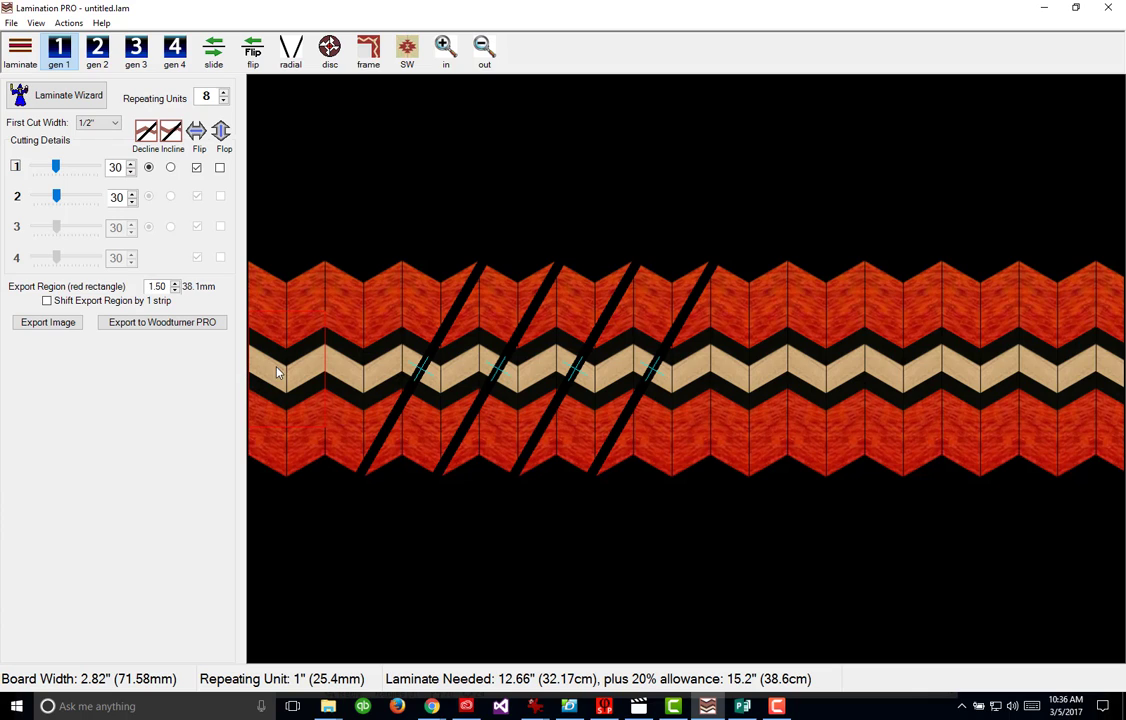
left_click(116, 125)
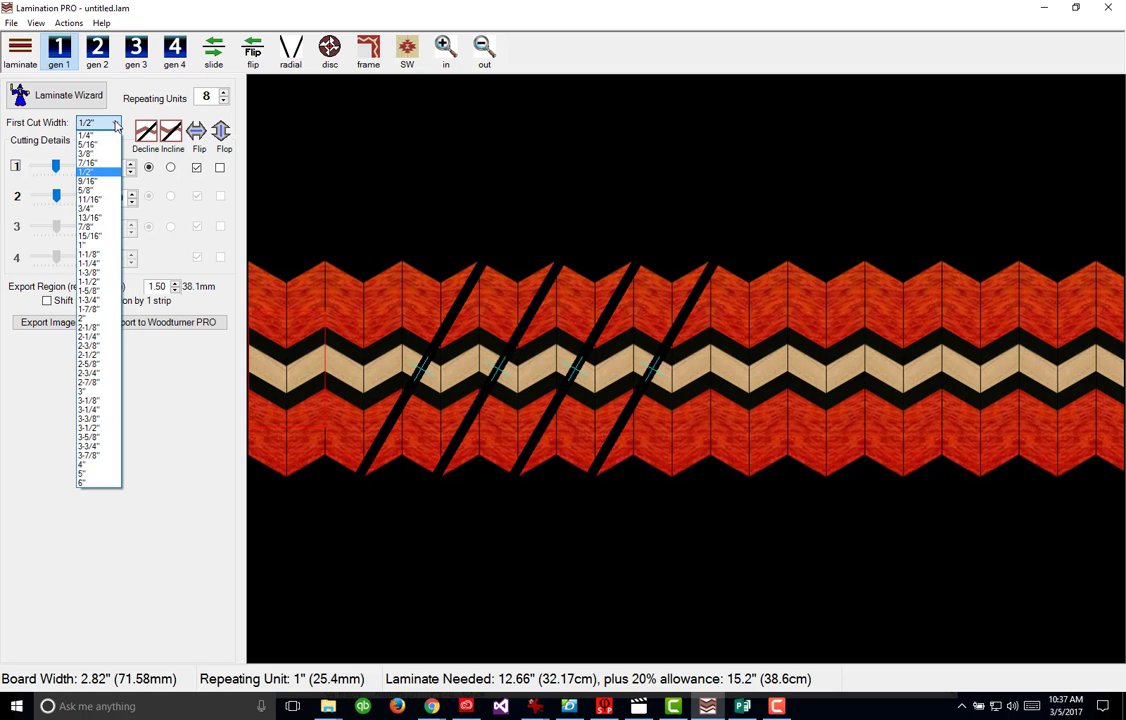
left_click(88, 244)
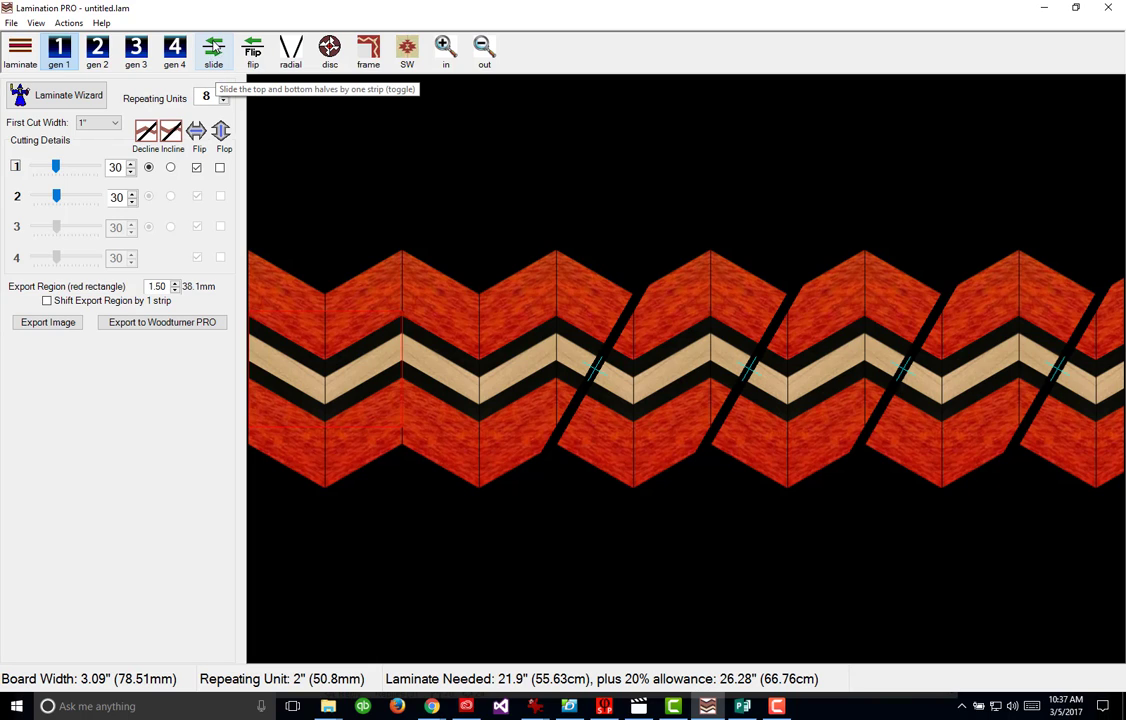
Slide the board's top and bottom halves by one strip, and set the first cutting angle to 35 degrees
left_click(212, 57)
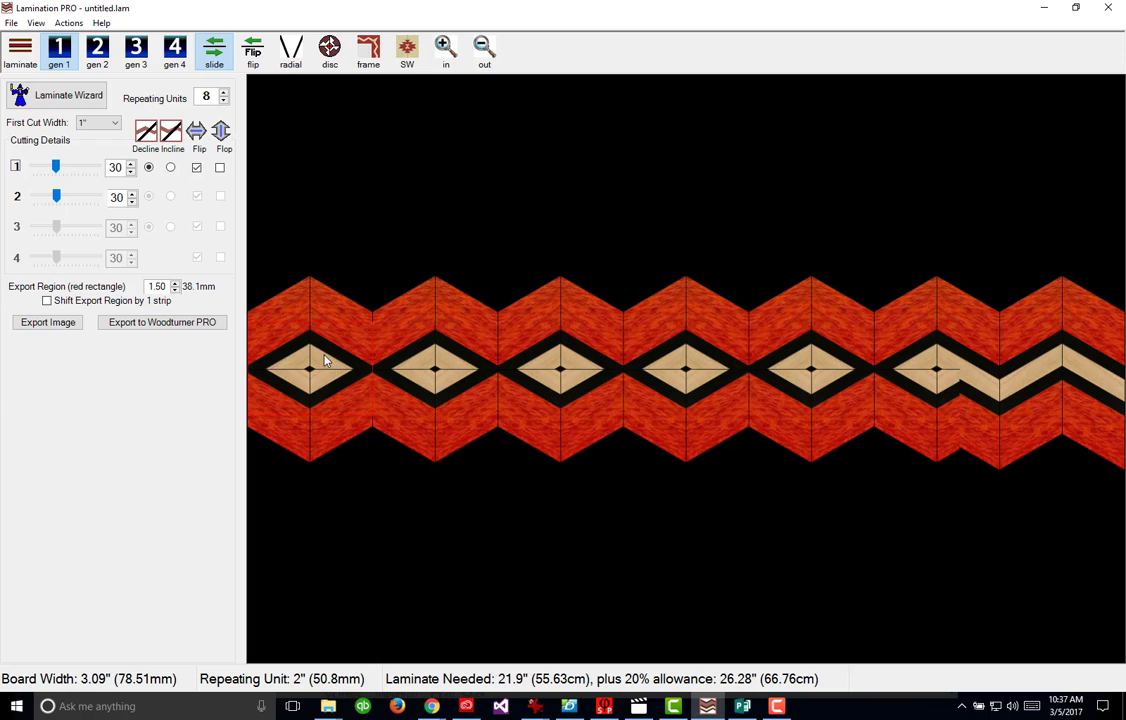
left_click(67, 170)
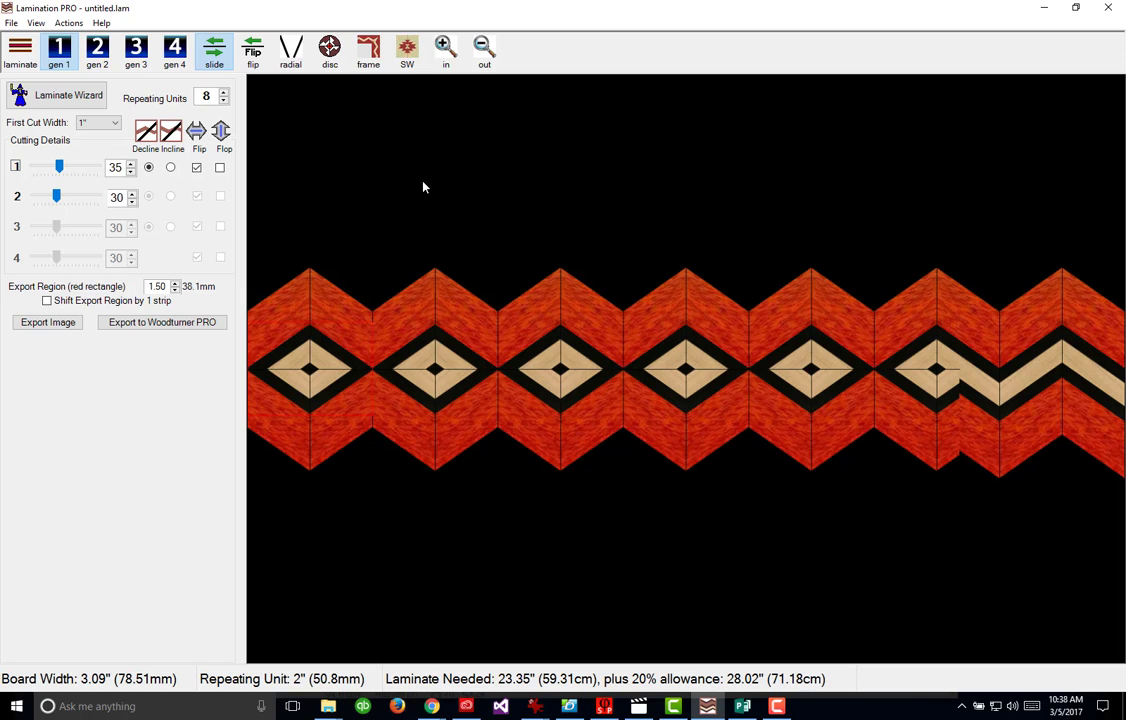
Export the repeating unit image as Diamond2 into the Species folder of My Segment PRO in Documents
left_click(47, 323)
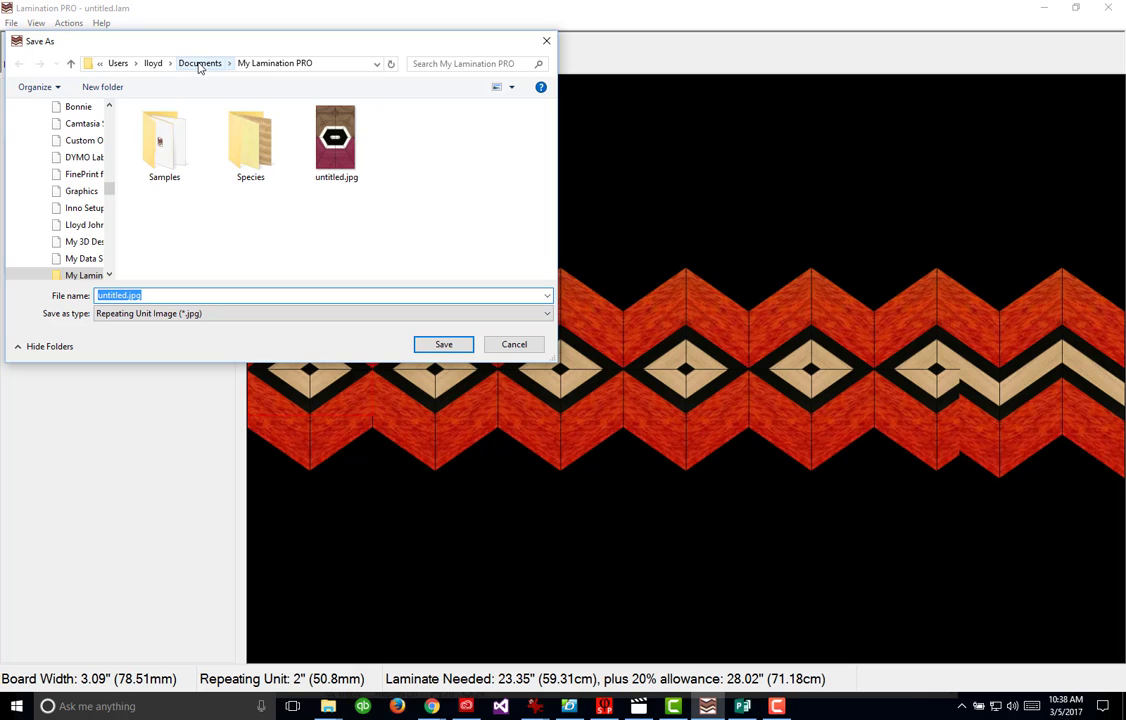
left_click(199, 64)
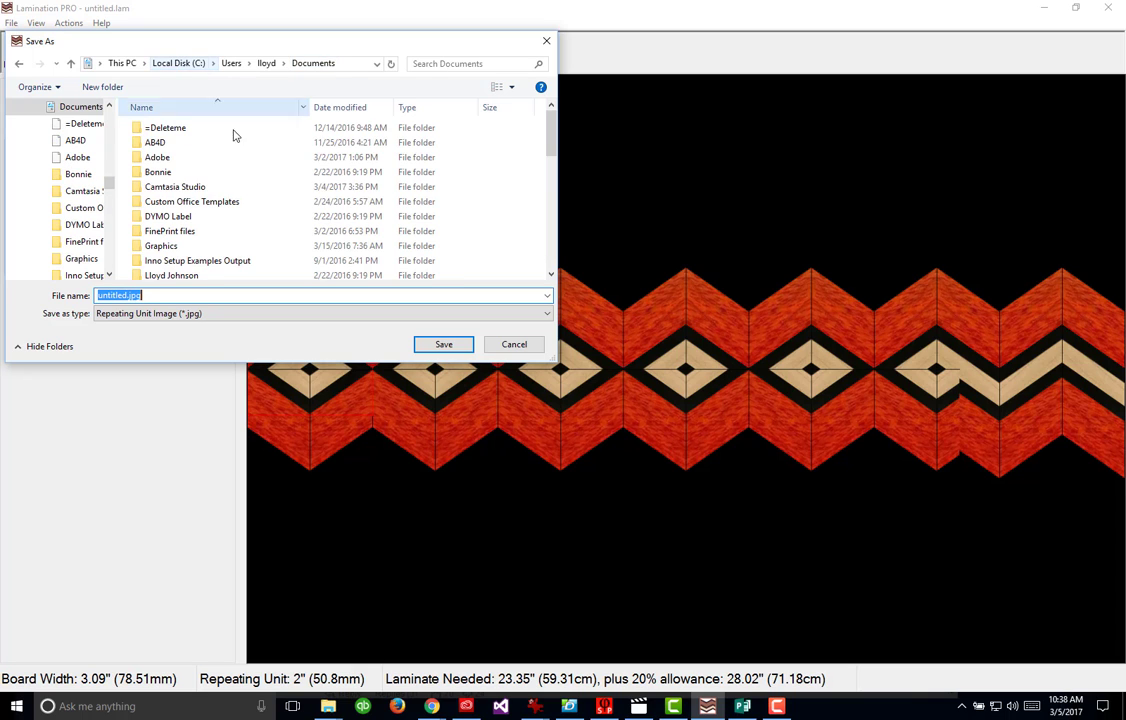
scroll(235, 170, "down", 3)
left_click(177, 228)
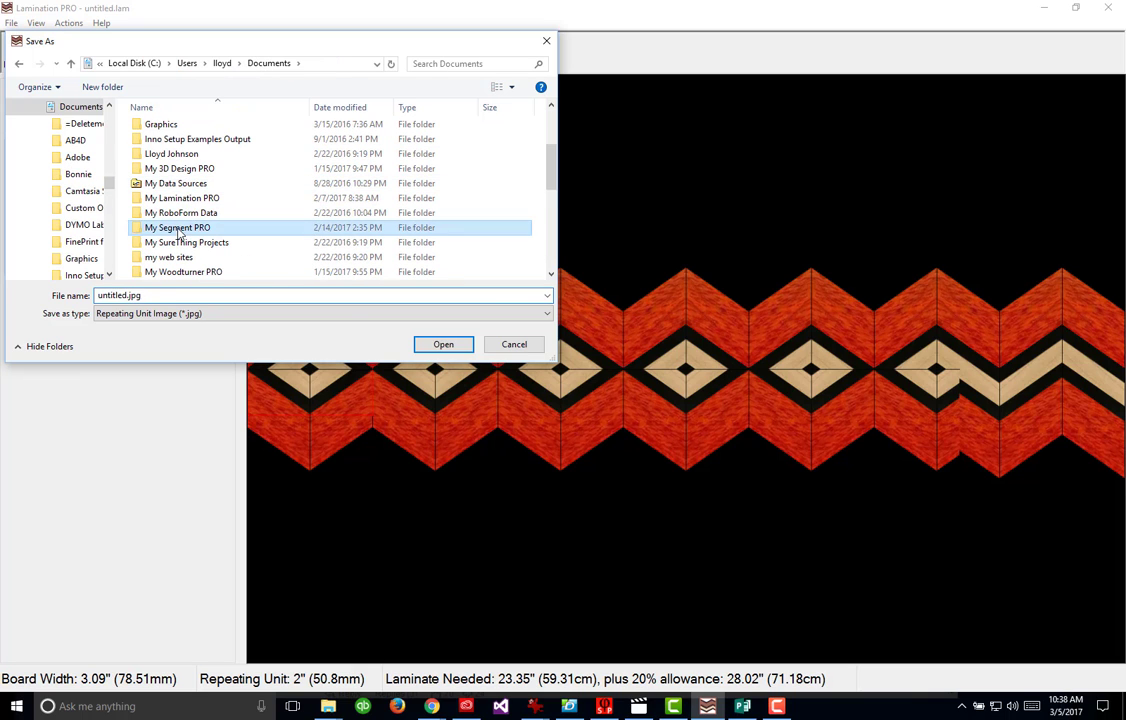
double_click(178, 230)
double_click(155, 160)
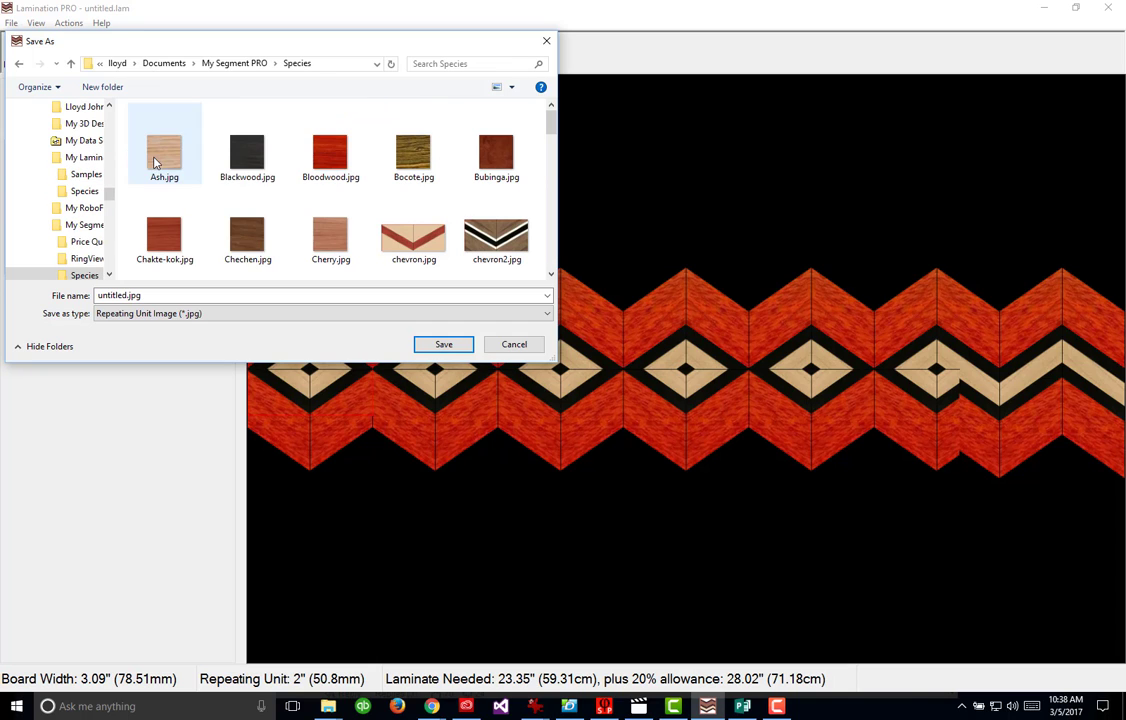
left_click_drag(158, 293, 88, 297)
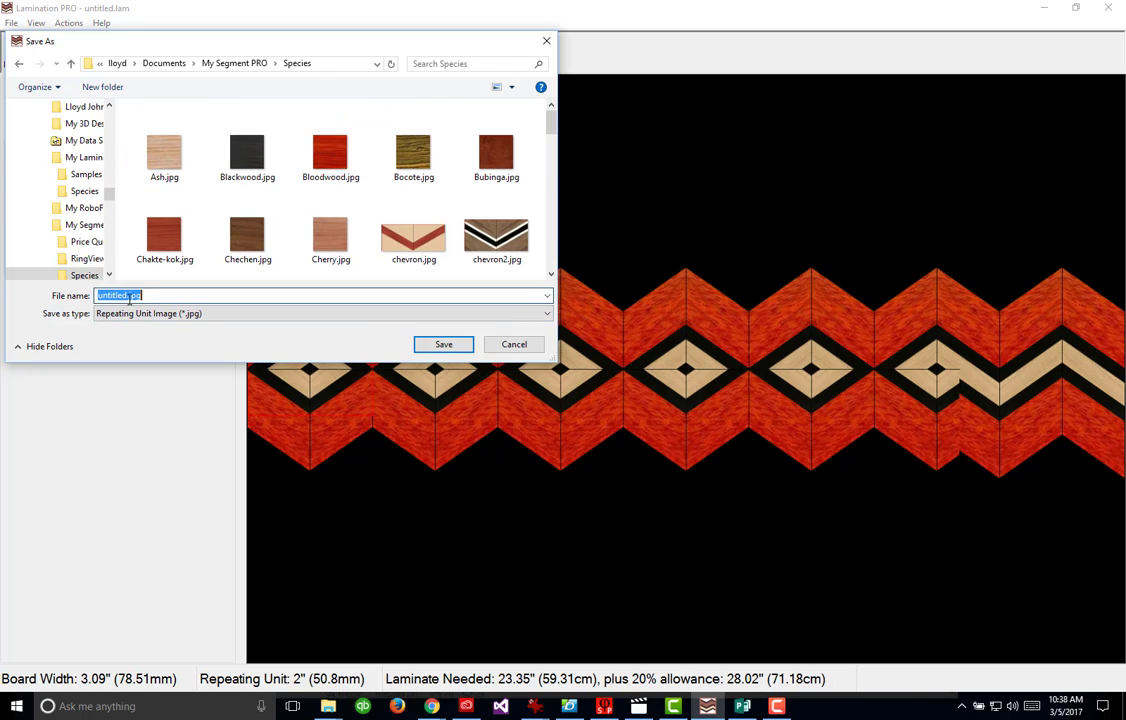
type("Di")
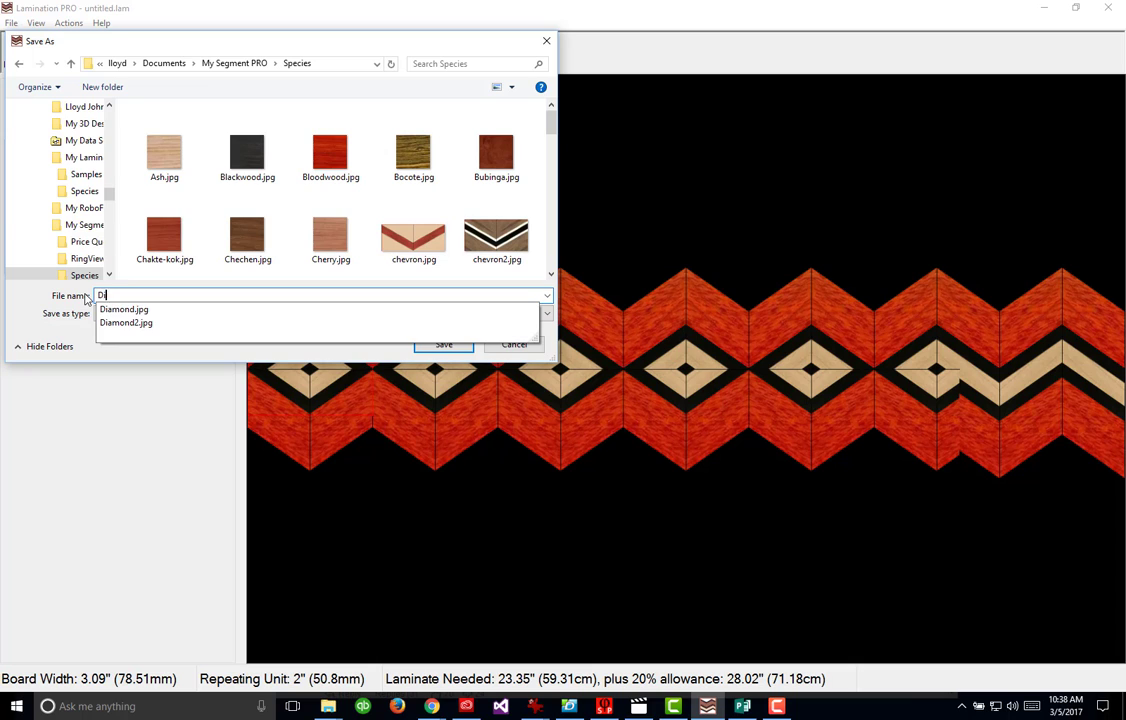
type("amond2")
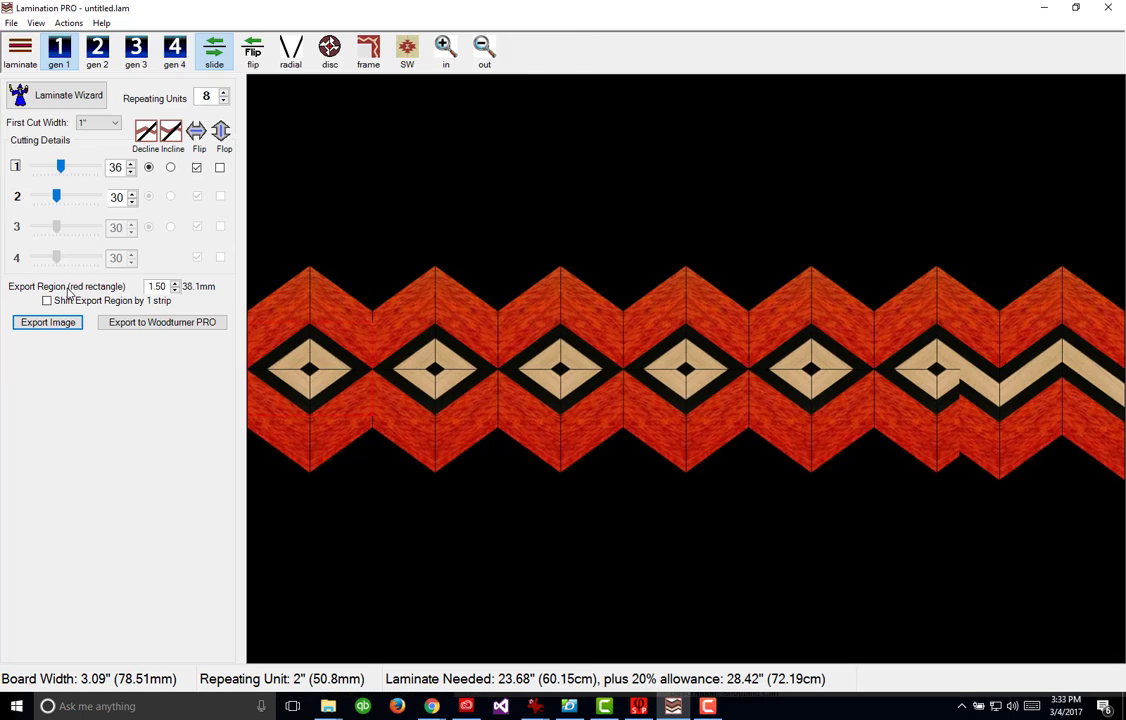
Switch to Segment PRO and set the 10-Feature species of My Default Palette to Diamond2
left_click(641, 706)
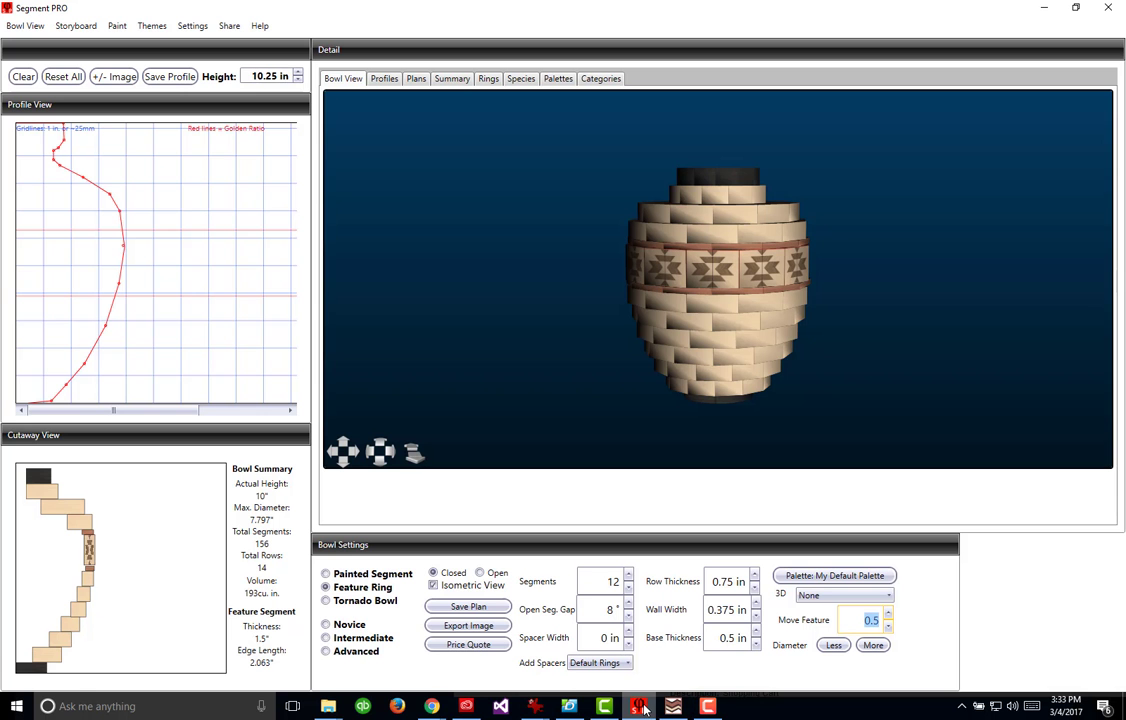
left_click(558, 79)
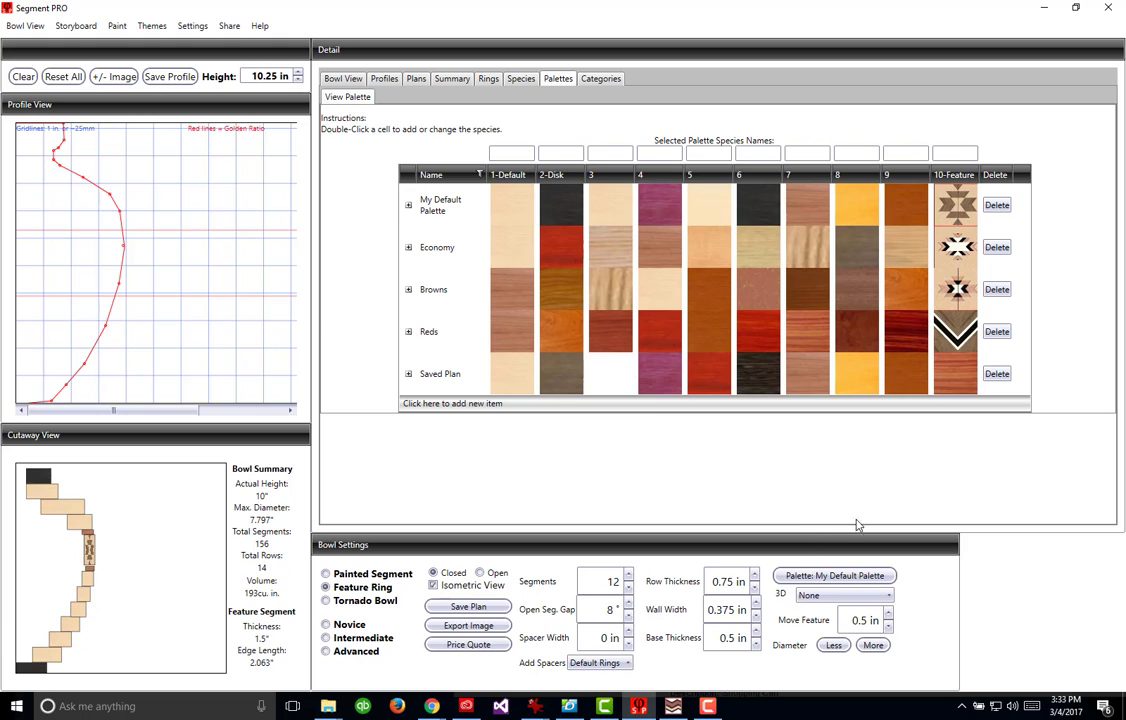
left_click(460, 203)
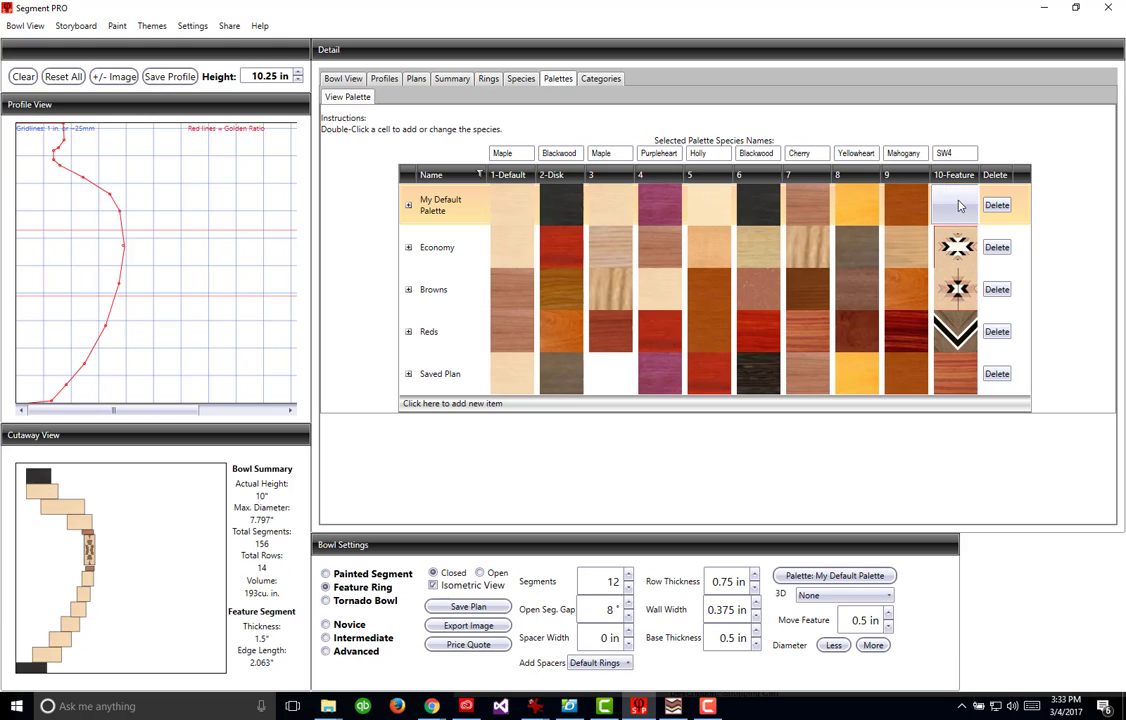
double_click(960, 205)
scroll(1064, 314, "down", 5)
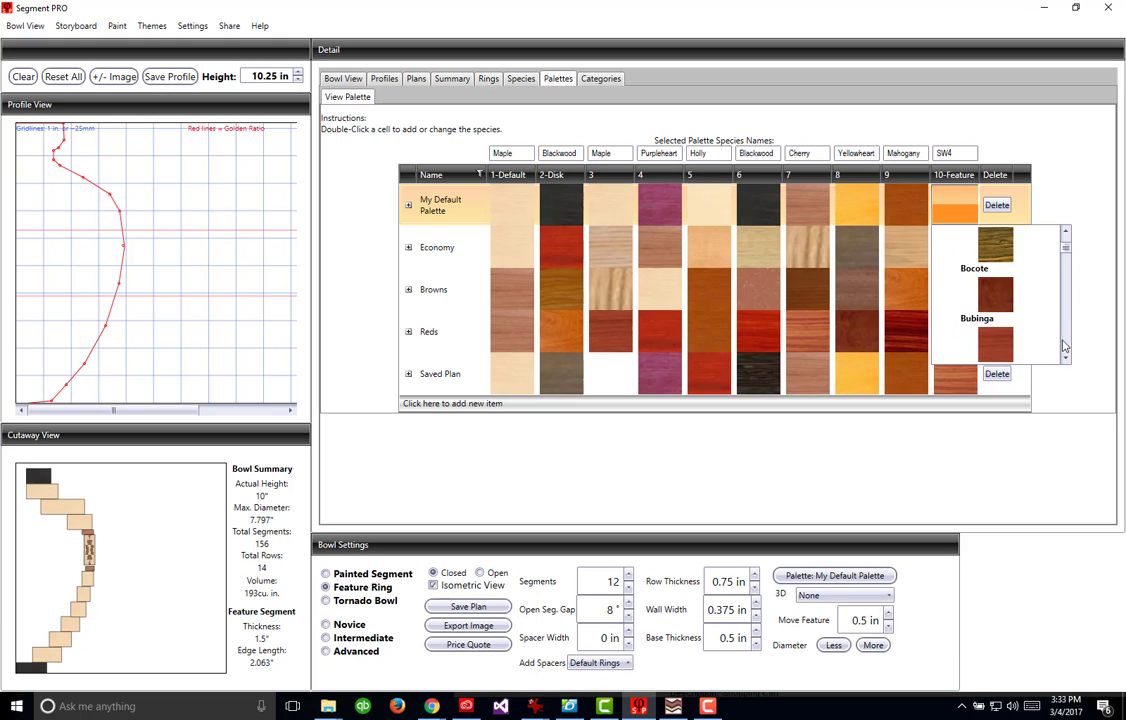
scroll(1068, 342, "down", 3)
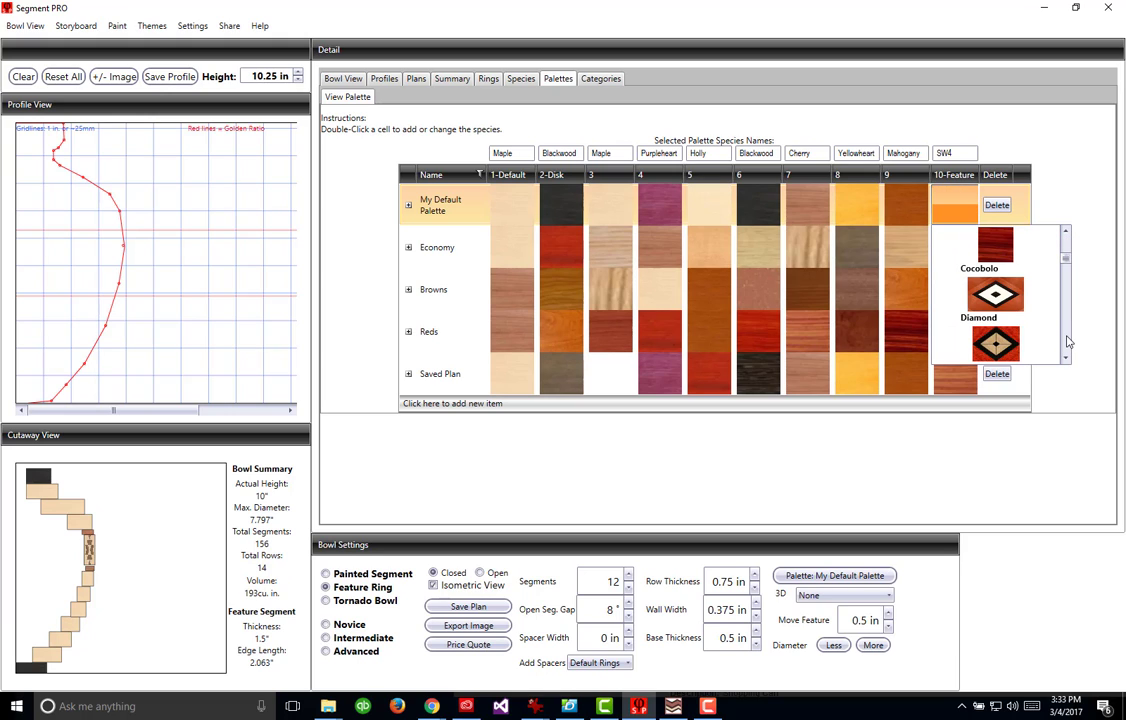
left_click(1066, 360)
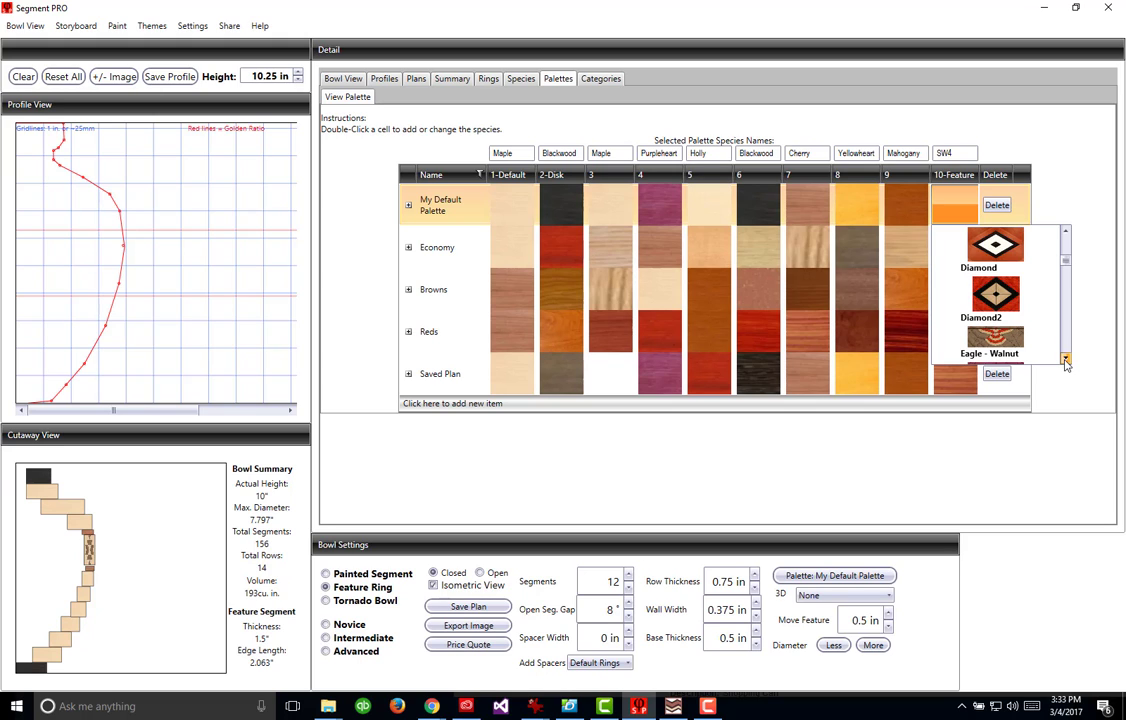
left_click(996, 296)
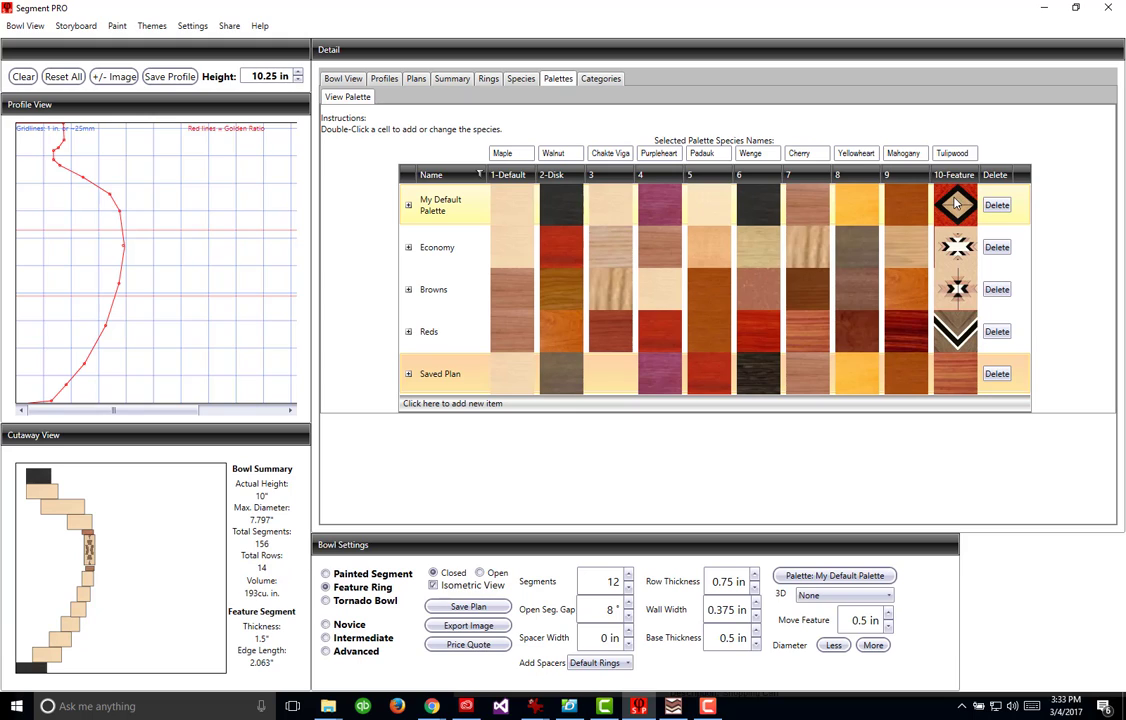
Set the 1-Default species of My Default Palette to Walnut - test and inspect the urn in the bowl view
double_click(510, 206)
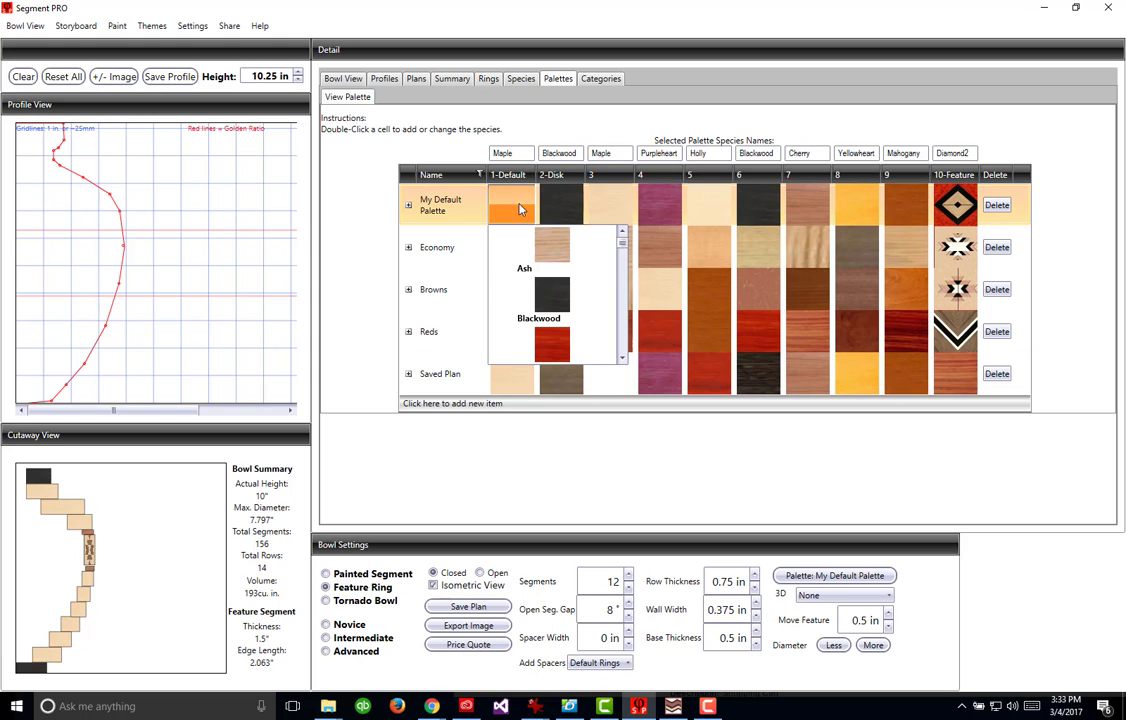
scroll(629, 270, "down", 10)
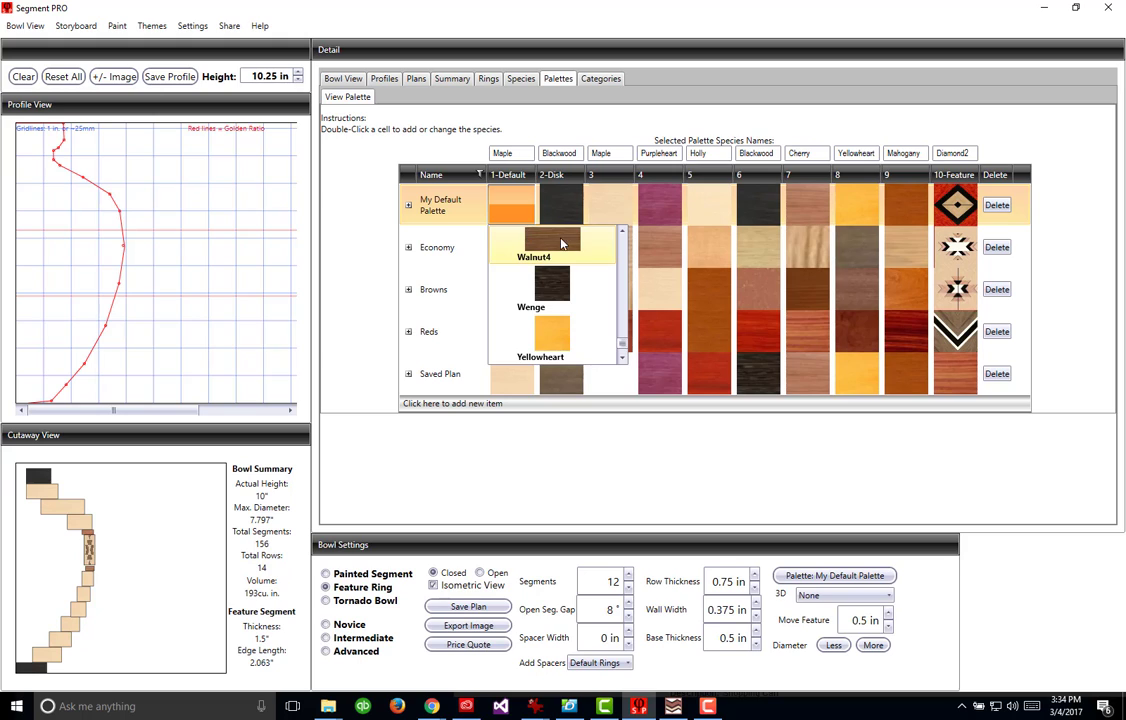
left_click(622, 253)
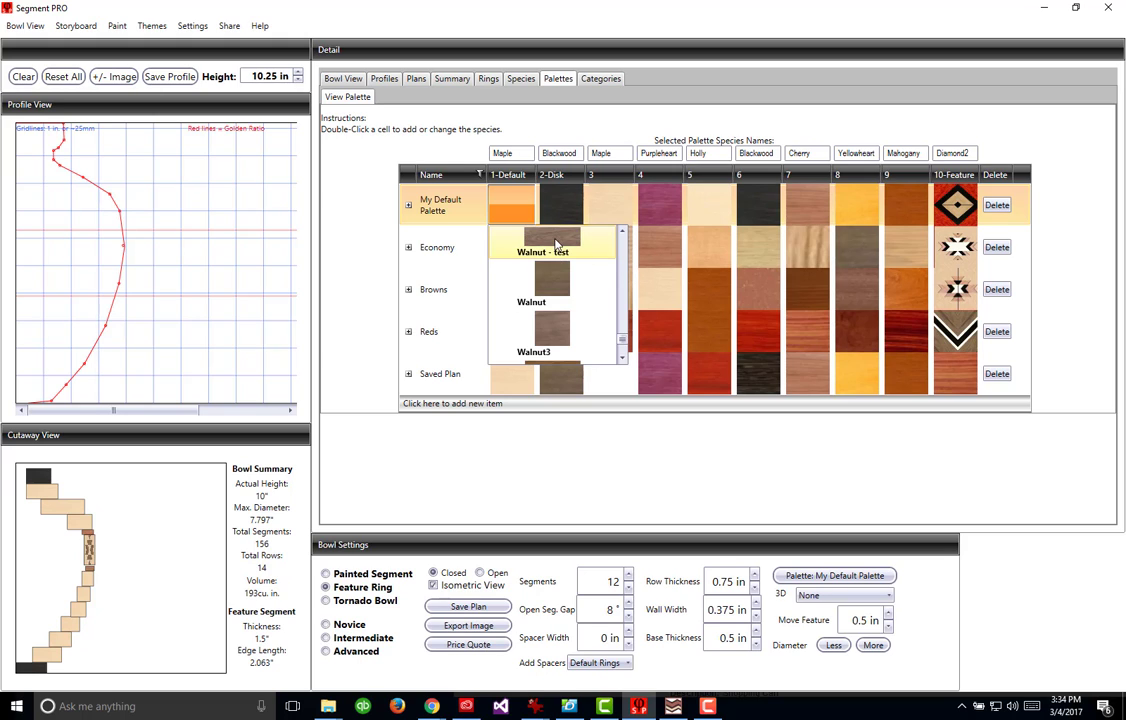
left_click(561, 250)
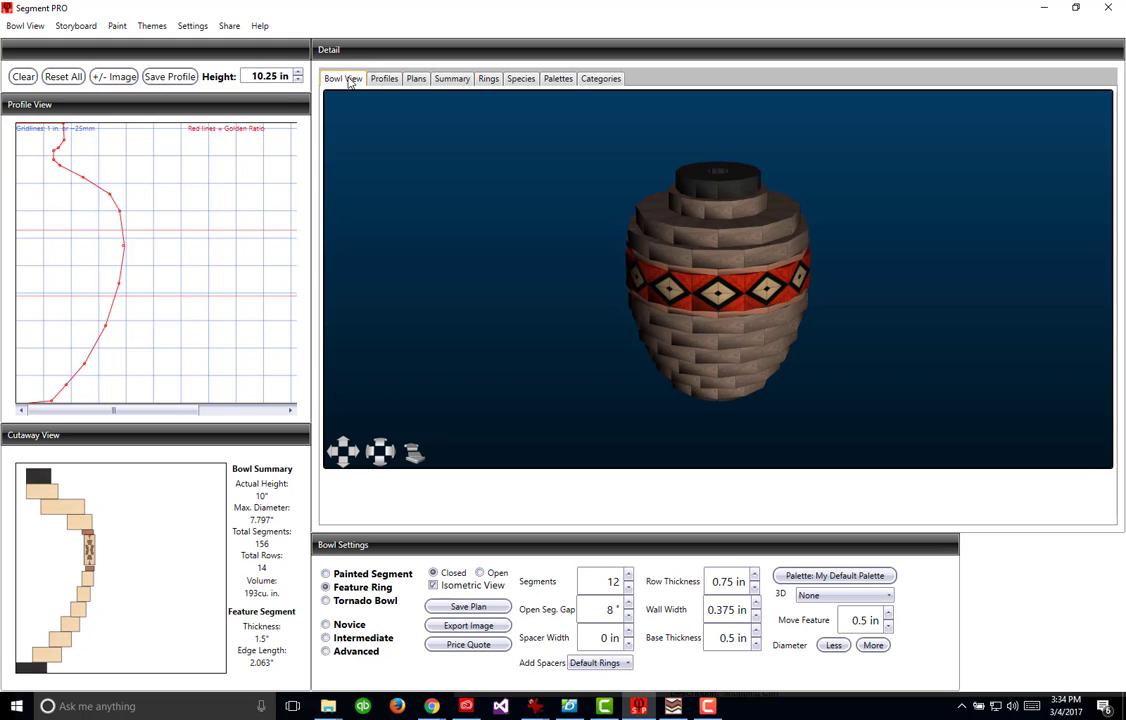
left_click(343, 78)
left_click_drag(682, 312, 742, 301)
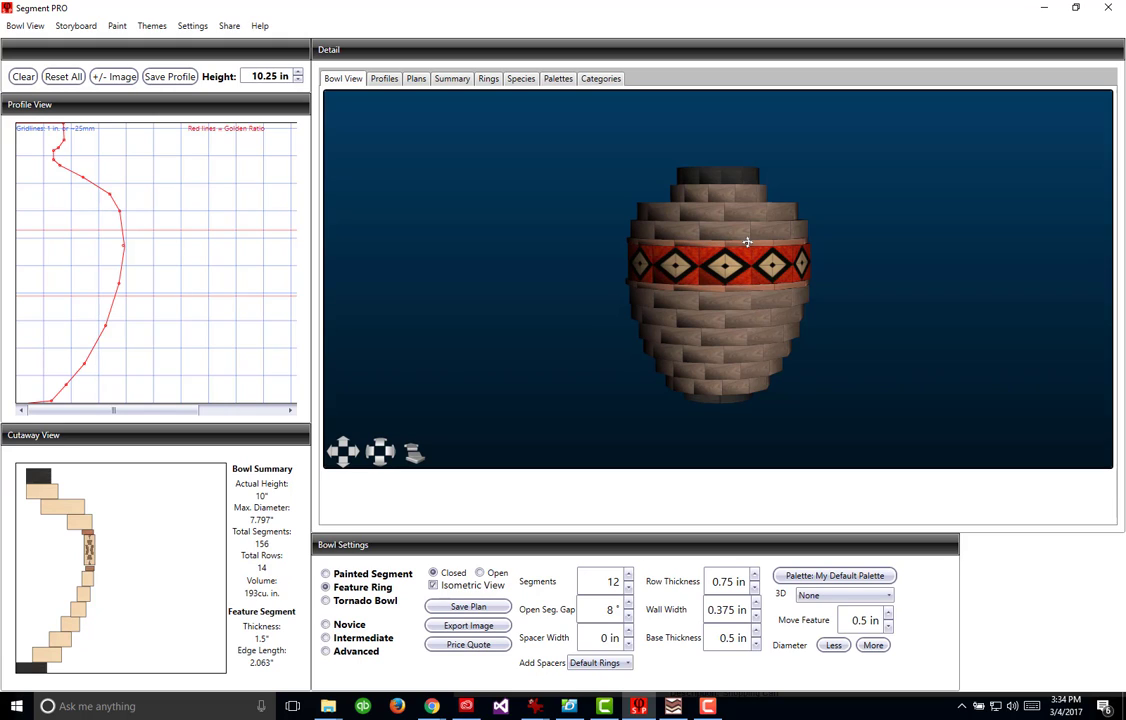
In the storyboard, set the species of all accent rows to 3 (Maple) and return to the bowl
left_click(76, 26)
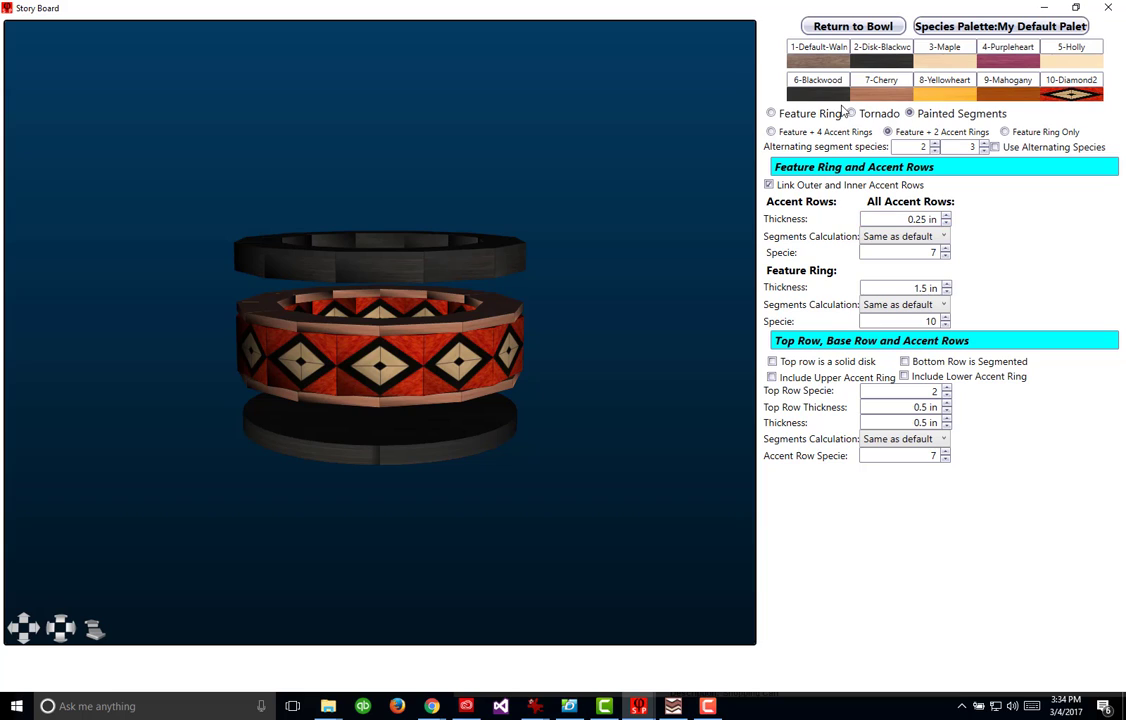
left_click(945, 256)
left_click(945, 256)
left_click(945, 256)
left_click(945, 256)
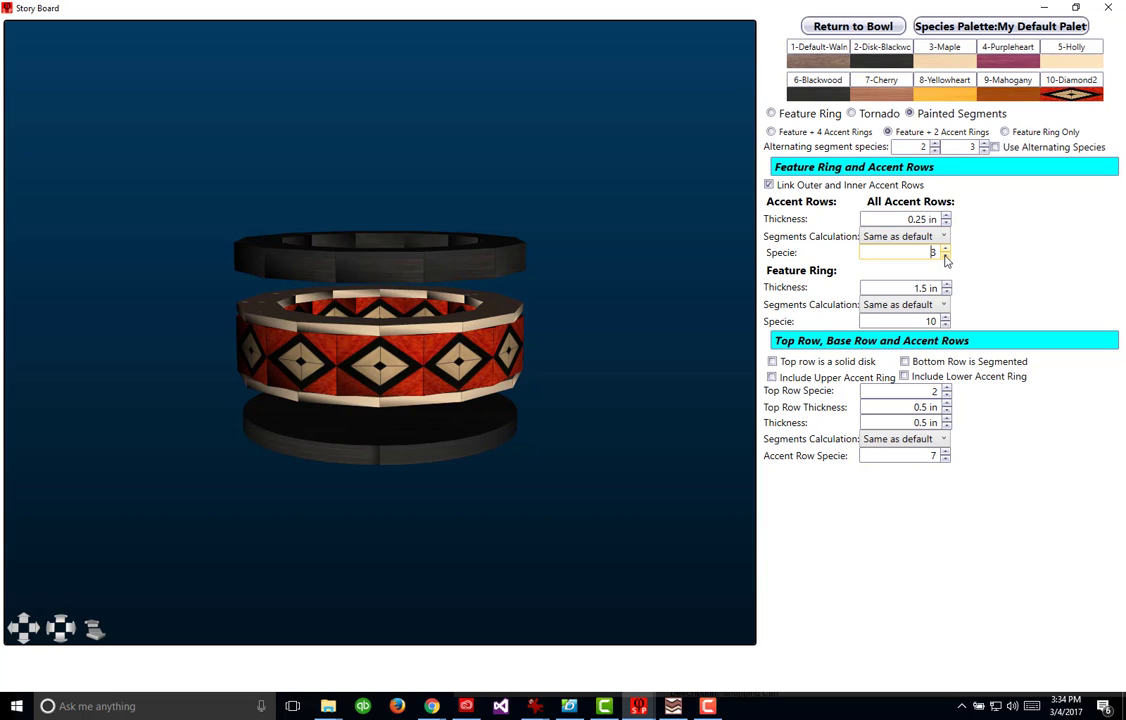
left_click(853, 26)
Examine the urn with its accent rows up close and review the ring dimensions in the summary
left_click_drag(782, 337, 739, 302)
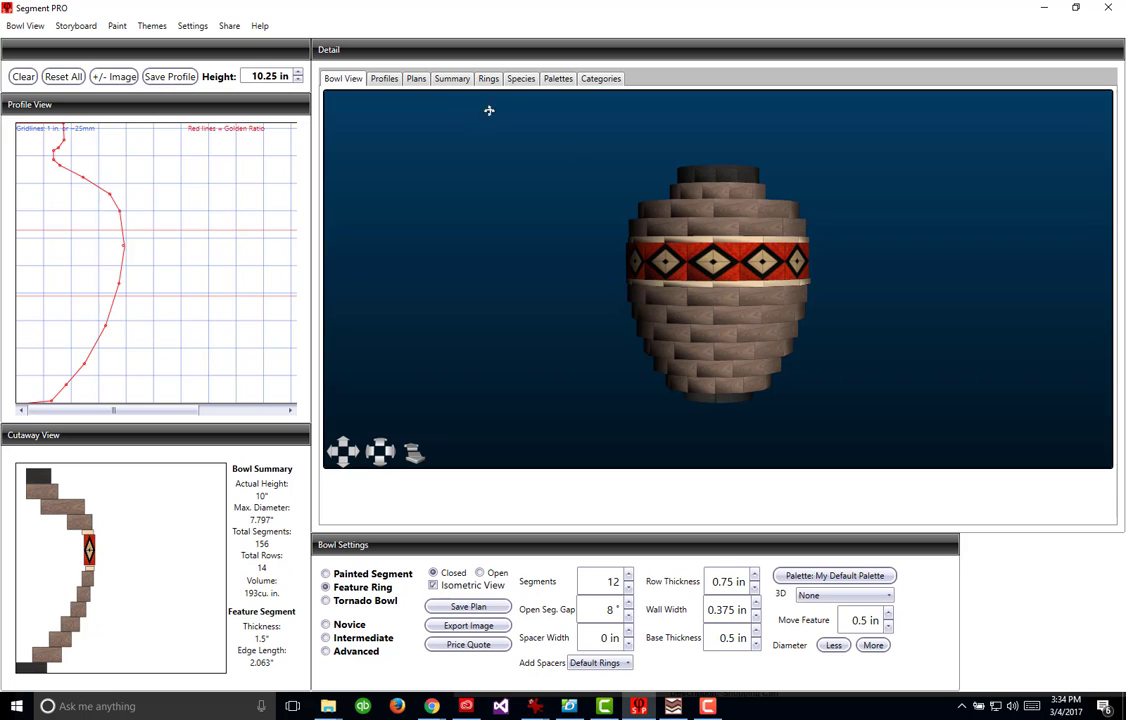
scroll(736, 231, "up", 3)
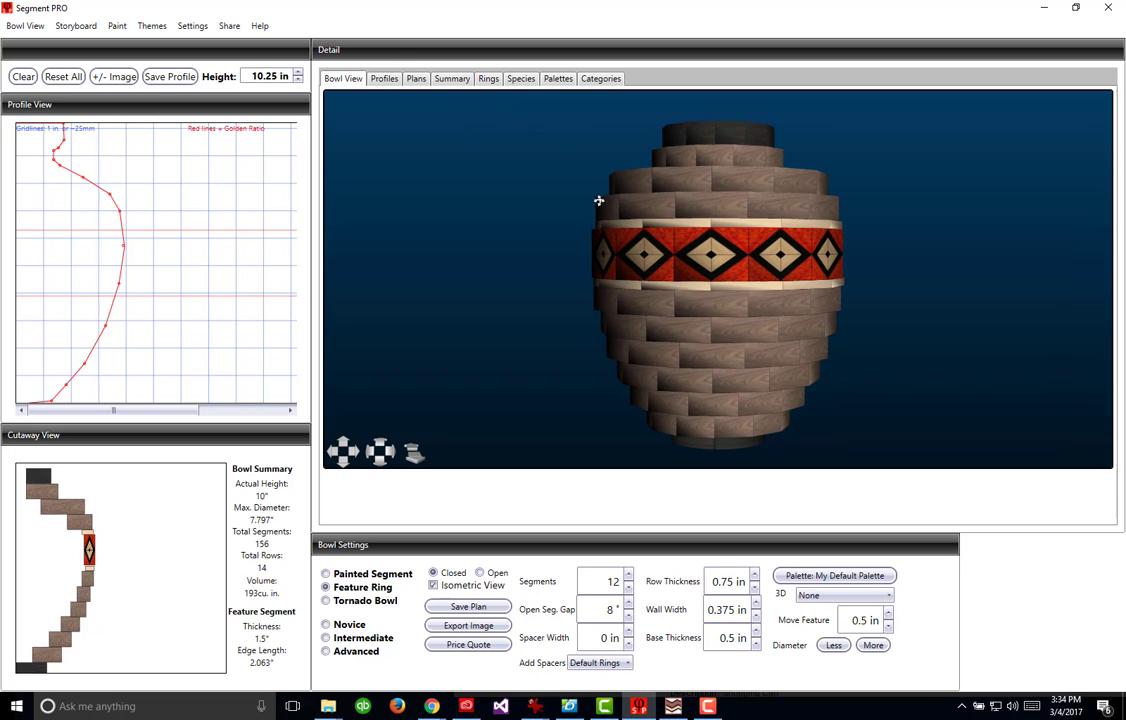
left_click(457, 82)
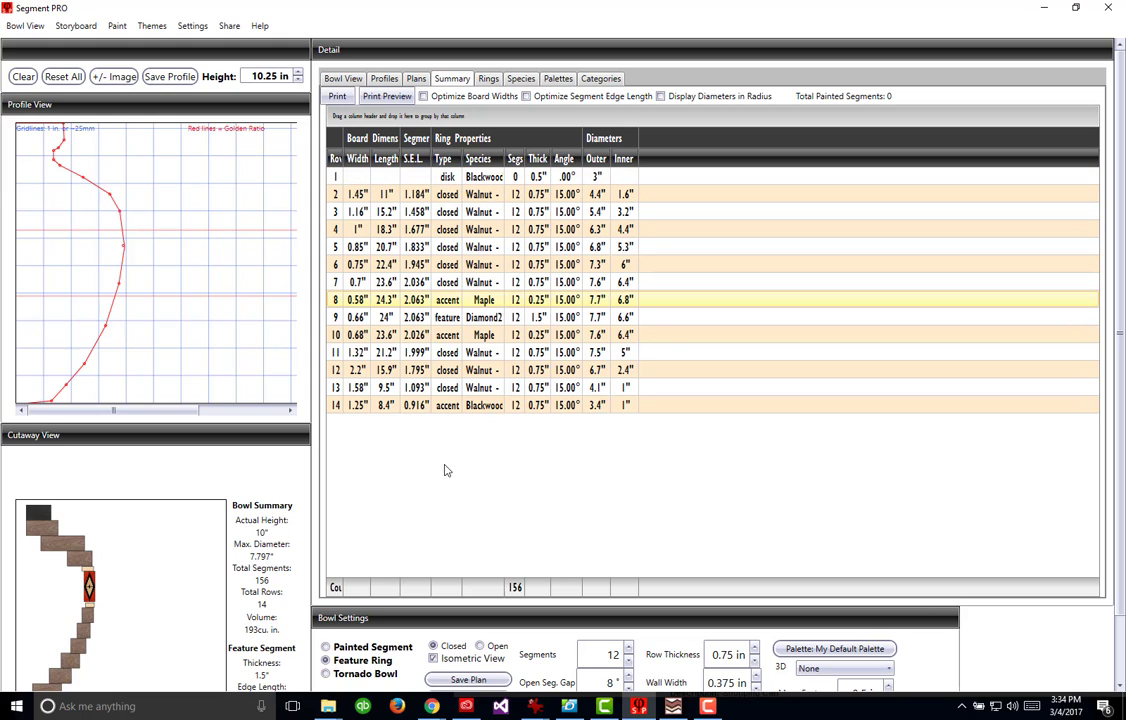
left_click(335, 159)
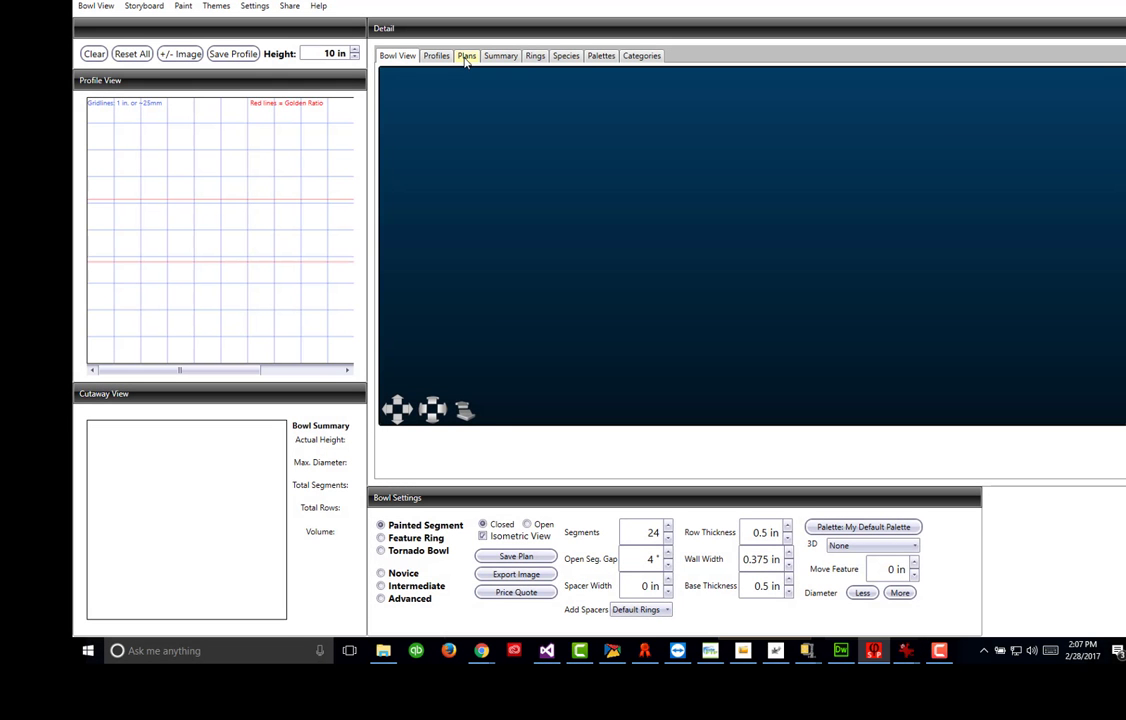
Open the saved plan Petal 48 segment and show its segments for painting with 4 repeats per row
left_click(466, 56)
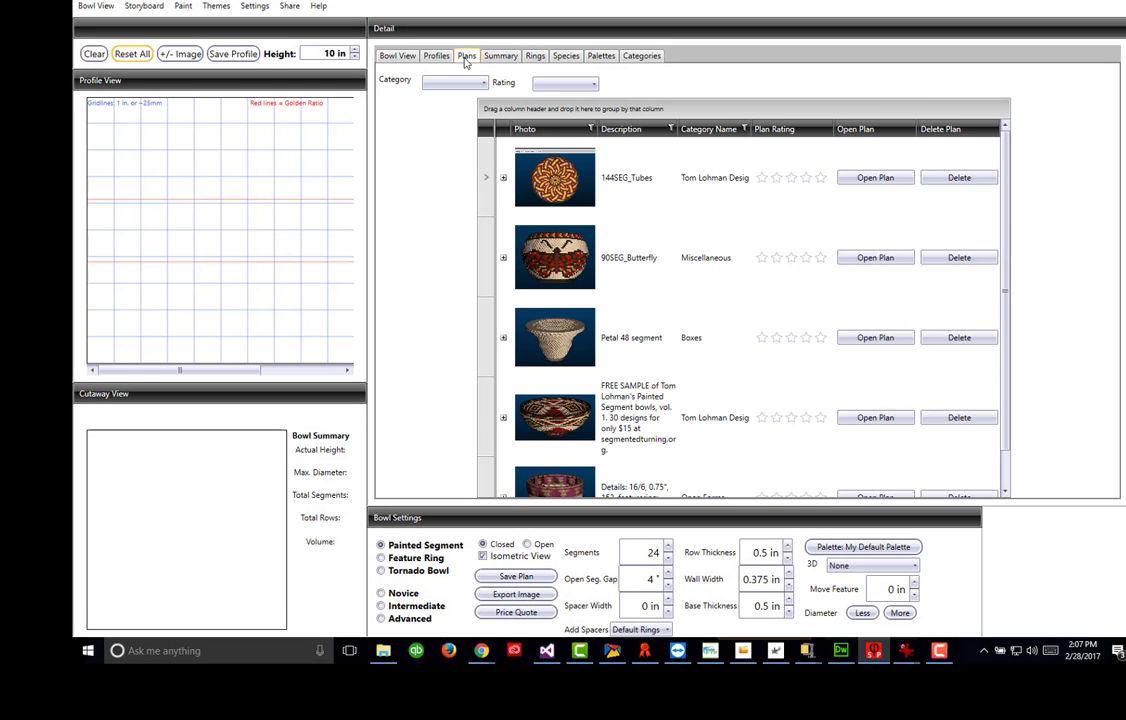
left_click(876, 338)
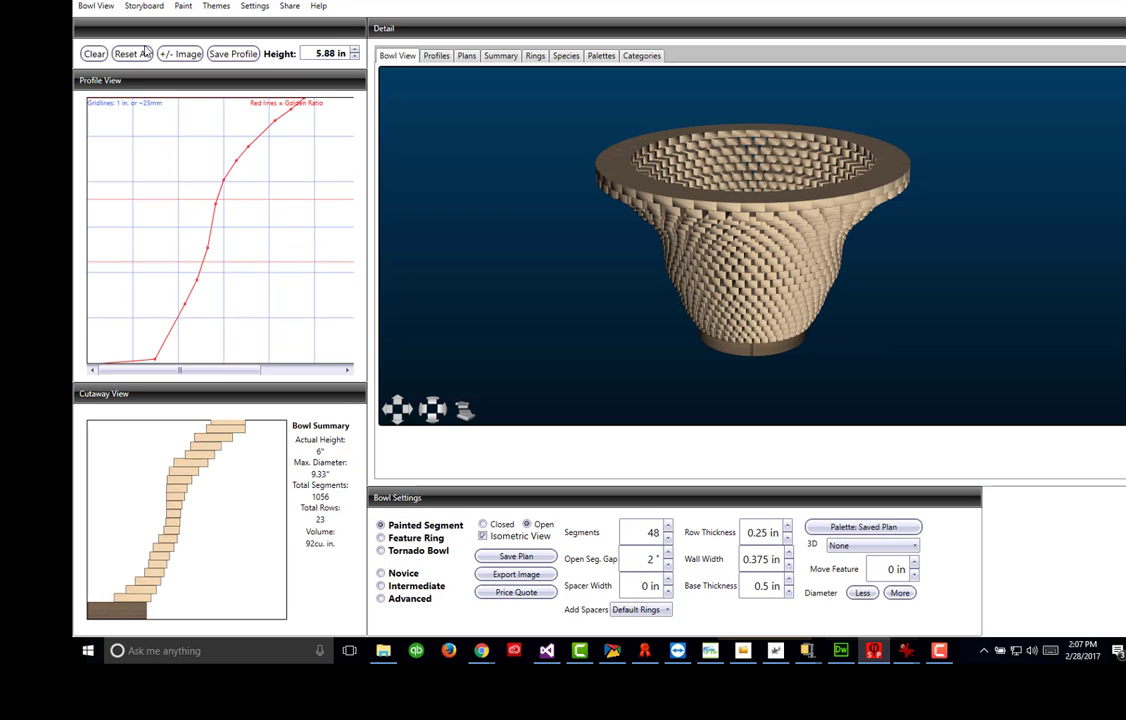
left_click(184, 6)
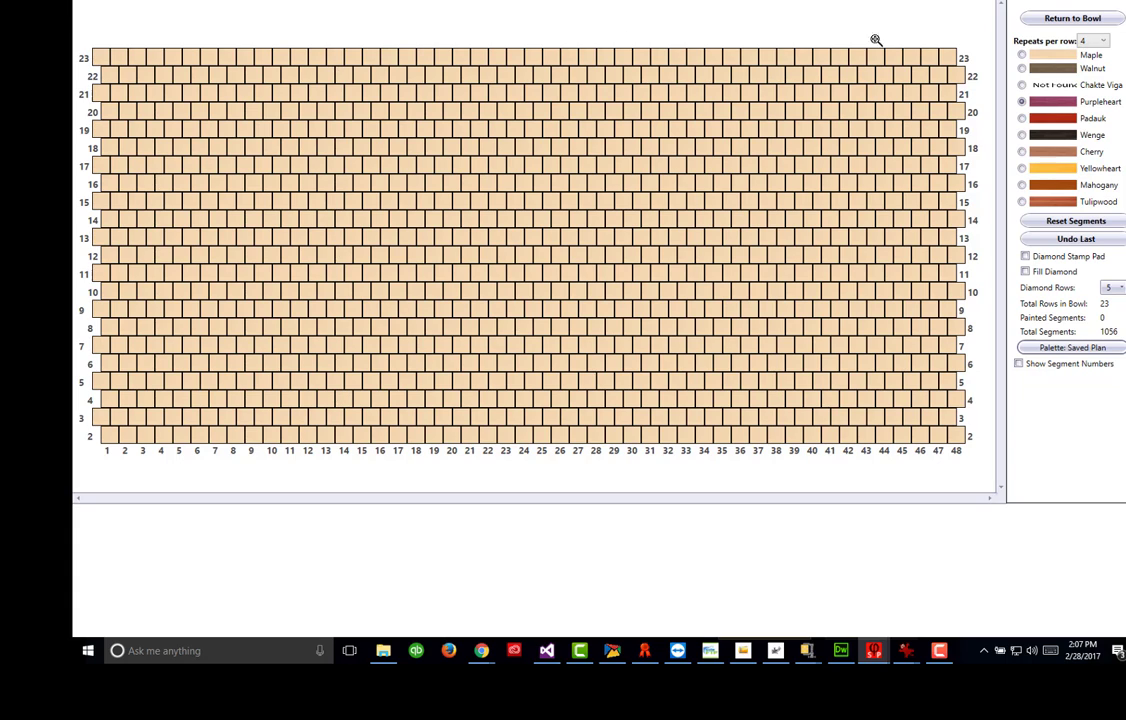
left_click(1091, 44)
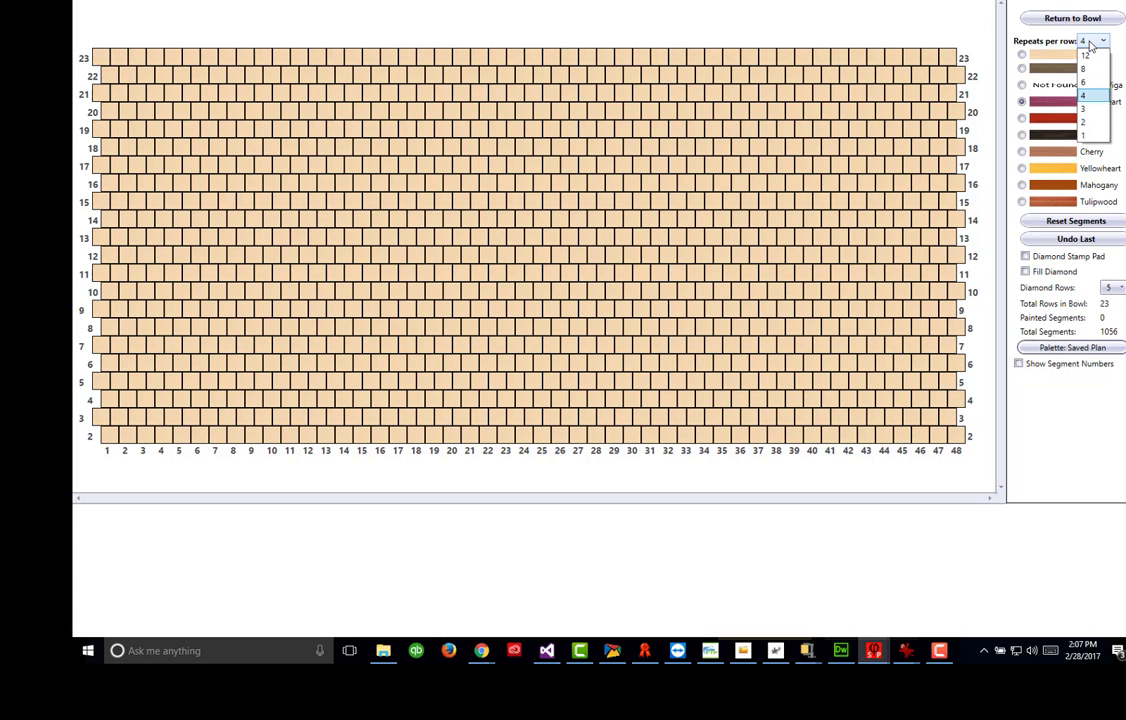
left_click(1090, 92)
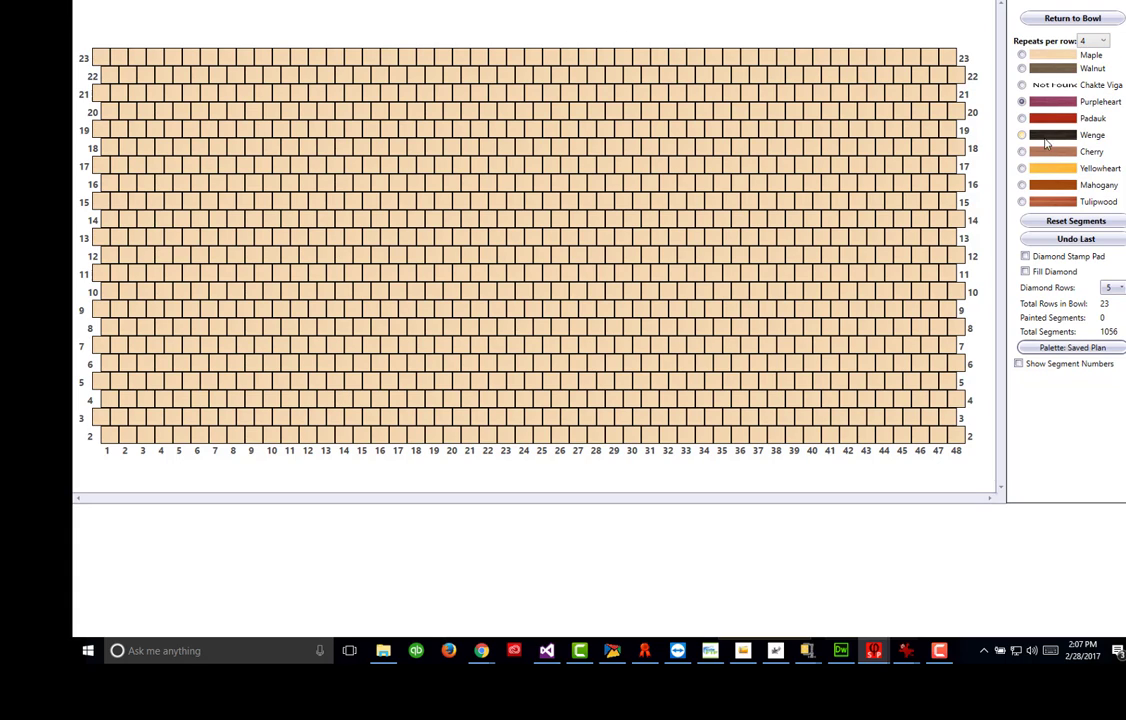
Paint a Wenge peak from row 2 up to row 6 and outline it with Yellowheart up to row 8
left_click(1046, 138)
mouse_move(688, 436)
left_mouse_down()
mouse_move(694, 417)
mouse_move(677, 381)
mouse_move(658, 395)
mouse_move(650, 436)
mouse_move(708, 410)
mouse_move(663, 323)
mouse_move(630, 436)
left_mouse_up()
left_click(1062, 172)
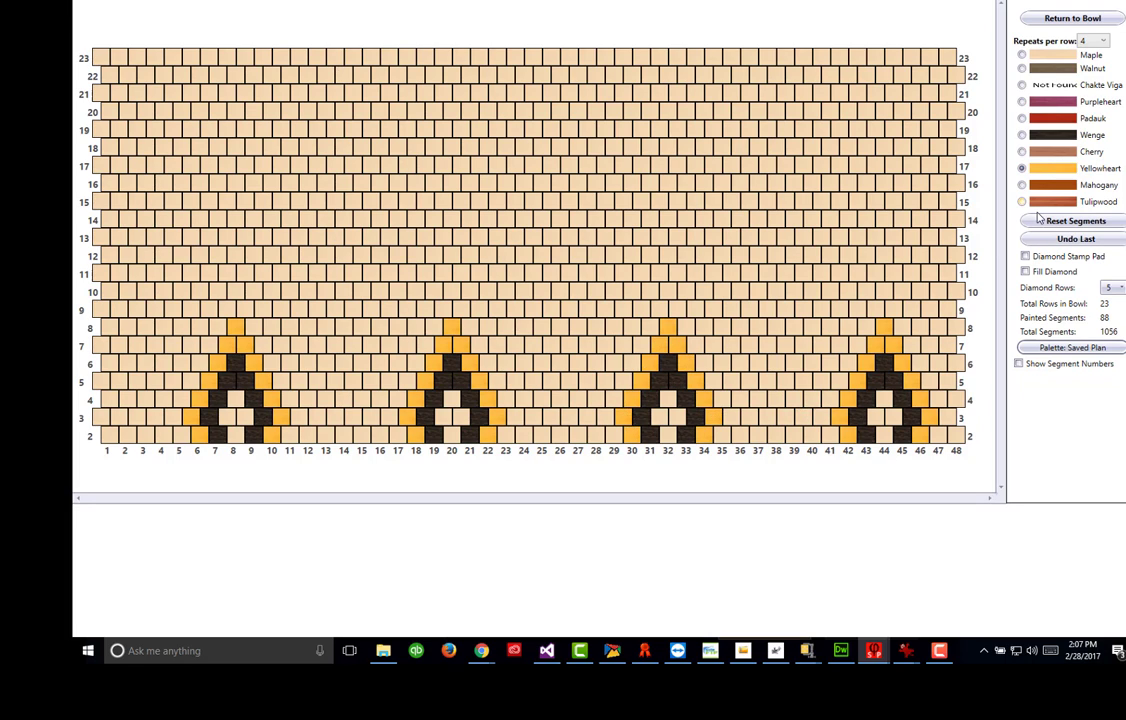
Outline the Yellowheart peak with Cherry up to row 10, and add a Padauk outline up to row 12
left_click(1052, 151)
mouse_move(722, 436)
left_mouse_down()
mouse_move(711, 379)
mouse_move(664, 292)
mouse_move(606, 434)
left_mouse_up()
left_click(1052, 118)
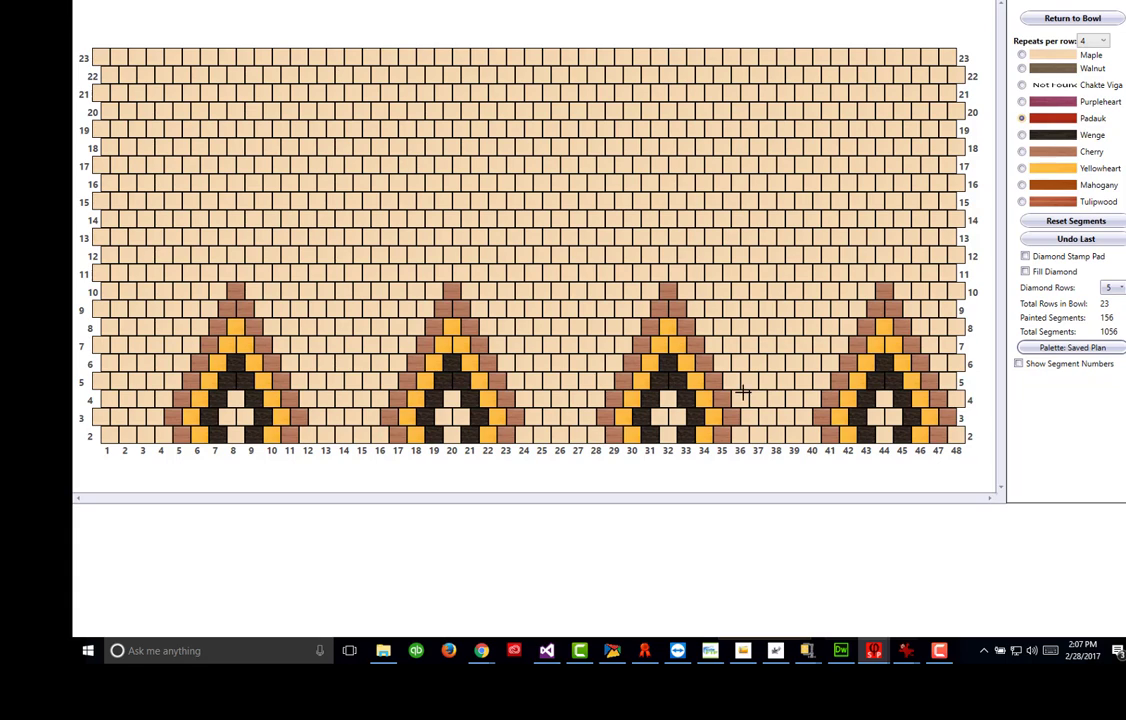
mouse_move(740, 436)
left_mouse_down()
mouse_move(724, 362)
mouse_move(666, 258)
mouse_move(616, 359)
mouse_move(595, 436)
left_mouse_up()
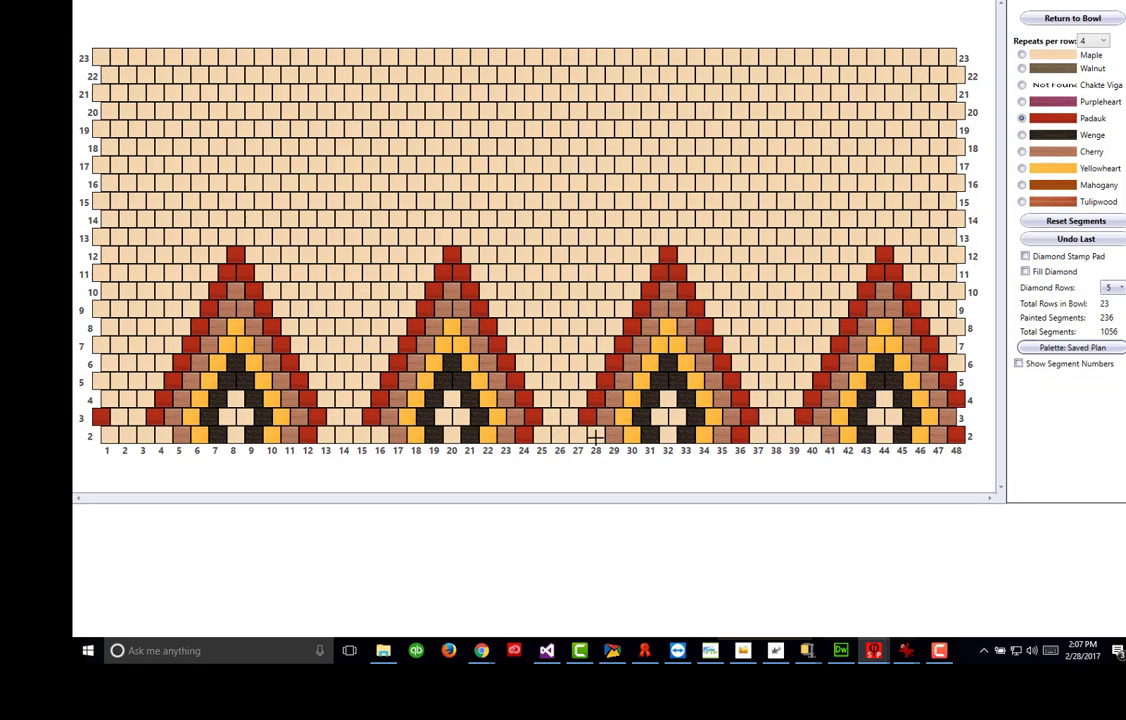
Outline both sides of the Padauk peak with Walnut up to row 14
left_click(1021, 68)
left_click_drag(779, 432, 717, 311)
mouse_move(701, 280)
left_mouse_down()
mouse_move(664, 218)
mouse_move(569, 424)
mouse_move(576, 434)
left_mouse_up()
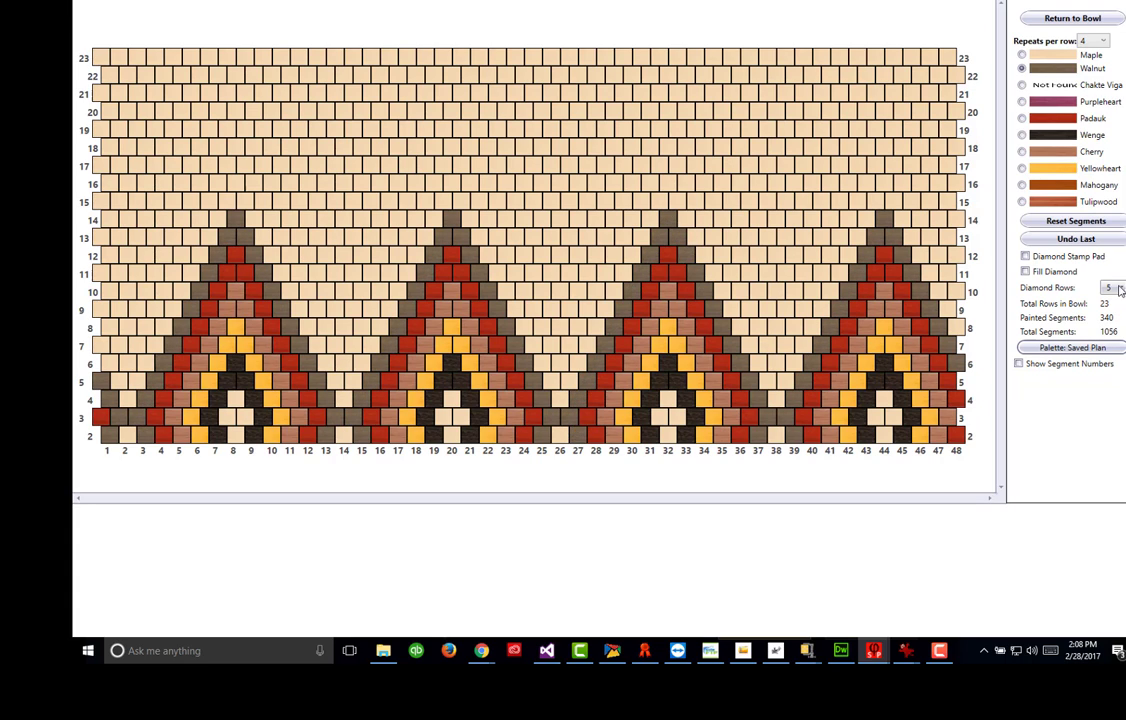
Paint nested peaks between the first ones in Wenge, Yellowheart, Cherry, Padauk and Walnut, reaching row 16
mouse_move(793, 357)
left_mouse_down()
mouse_move(776, 333)
mouse_move(760, 337)
mouse_move(759, 362)
mouse_move(797, 336)
mouse_move(779, 299)
mouse_move(751, 341)
mouse_move(795, 290)
mouse_move(778, 256)
mouse_move(742, 328)
left_mouse_up()
left_click(751, 341)
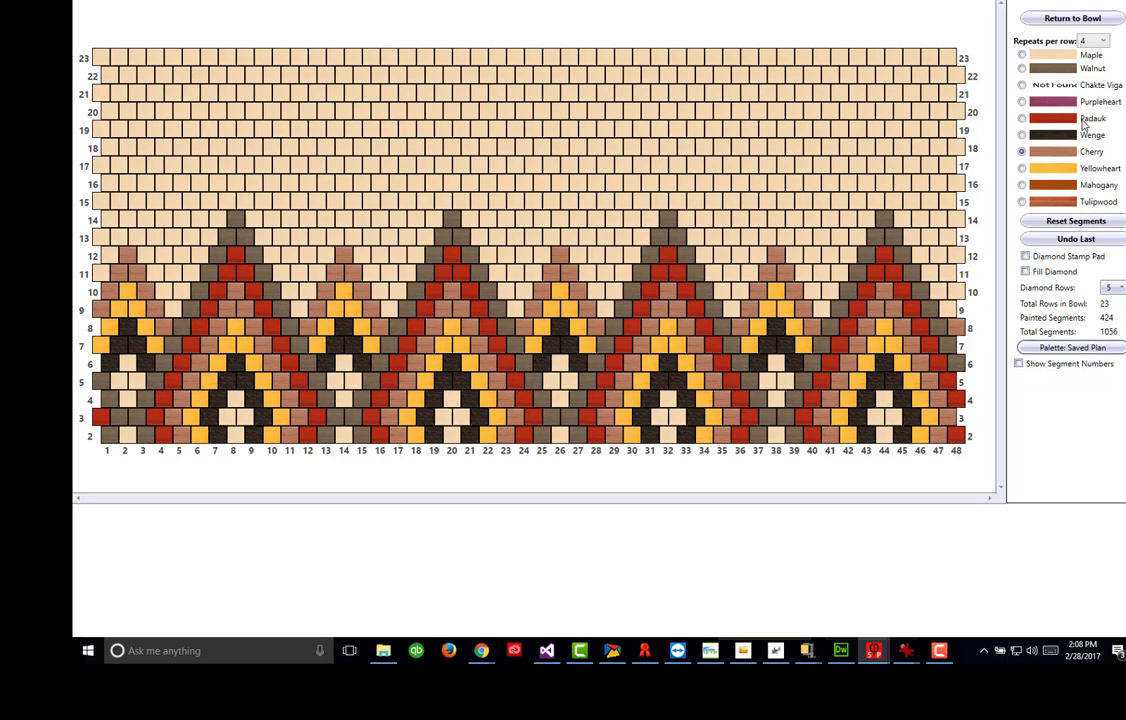
left_click(1084, 121)
mouse_move(822, 309)
left_mouse_down()
mouse_move(778, 220)
mouse_move(746, 291)
left_mouse_up()
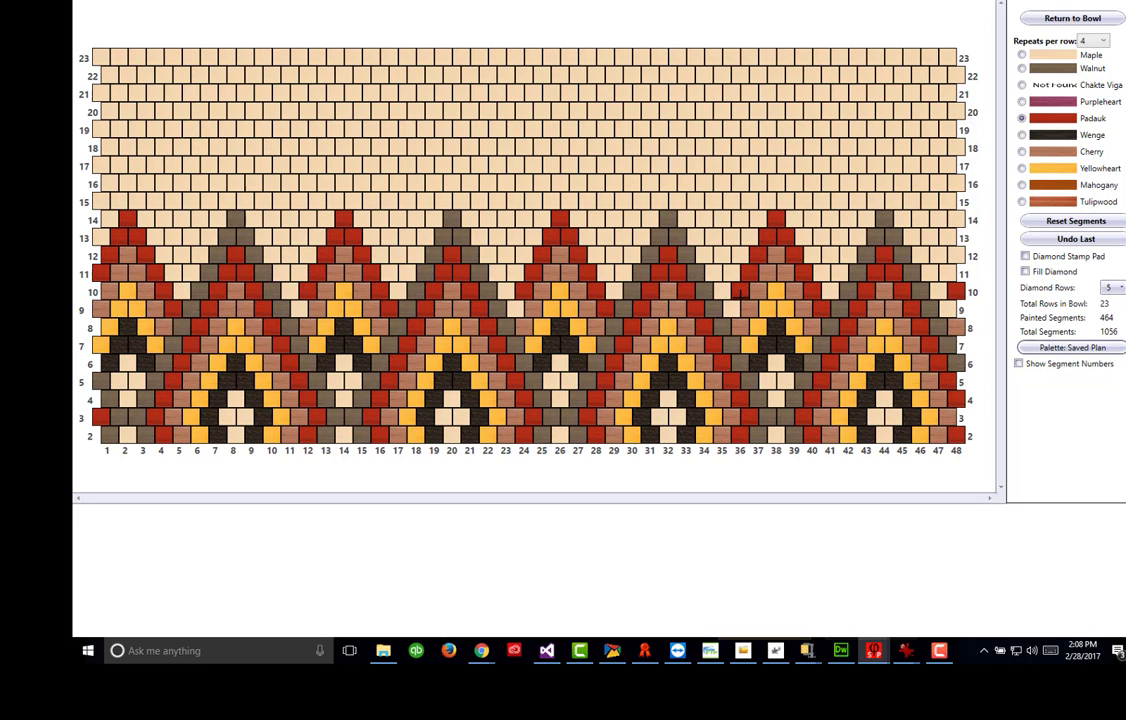
mouse_move(843, 283)
left_mouse_down()
mouse_move(787, 201)
mouse_move(768, 198)
mouse_move(736, 276)
left_mouse_up()
Set the repeats per row to 12, paint all of rows 23 and 21 Walnut, and return to the bowl
left_click(1104, 41)
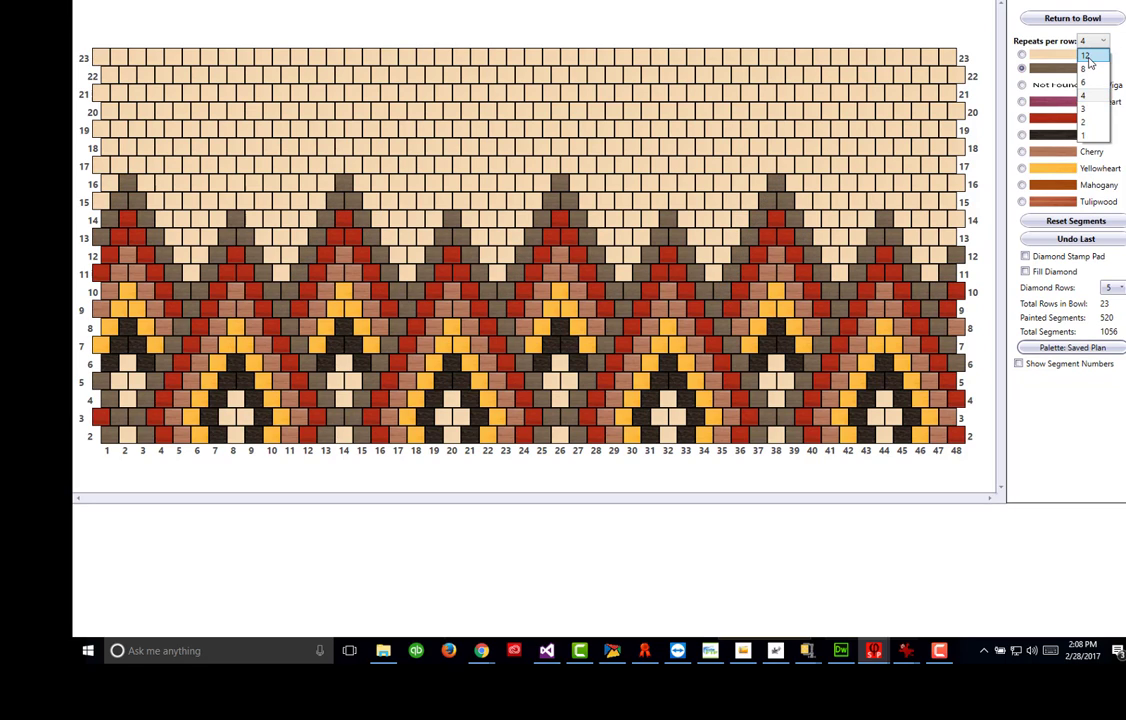
left_click(1087, 56)
left_click_drag(946, 57, 902, 57)
left_click(894, 57)
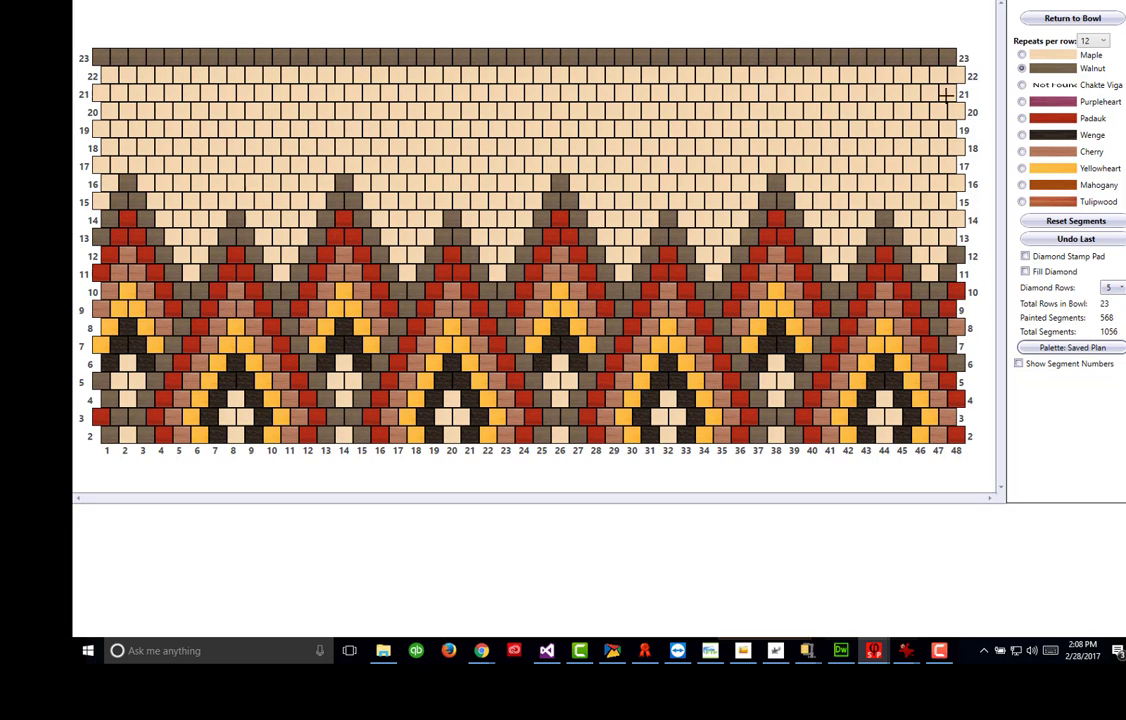
left_click(945, 95)
left_click(925, 92)
left_click(911, 93)
left_click(894, 93)
left_click(1090, 16)
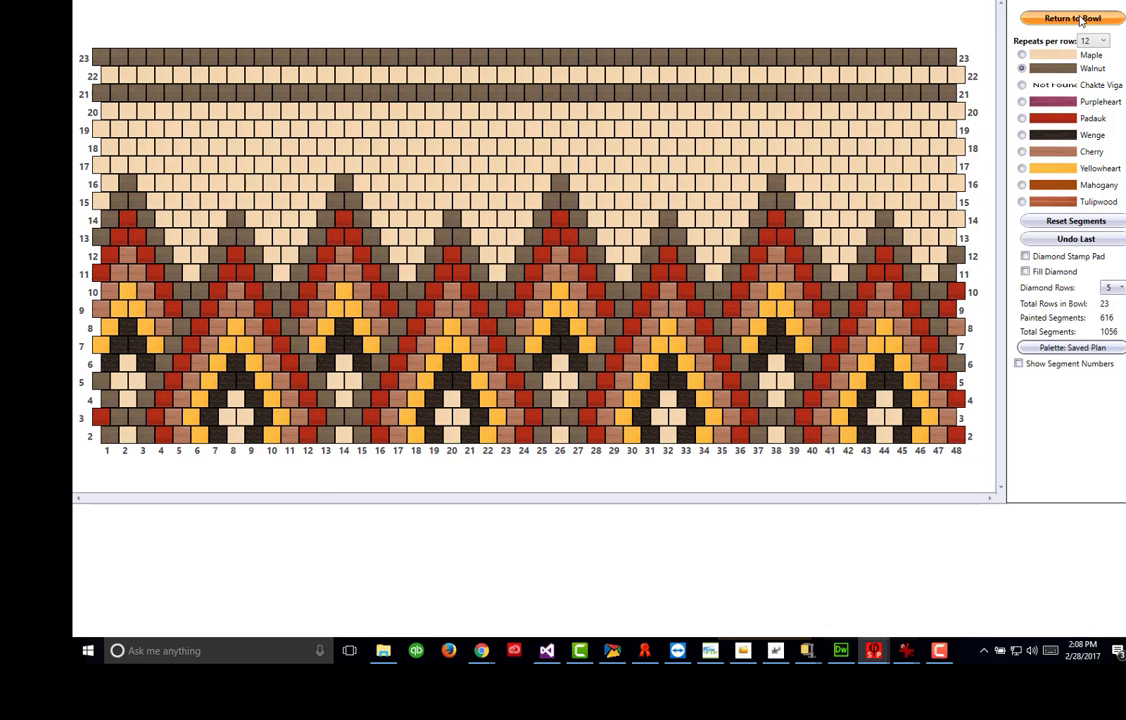
left_click_drag(791, 178, 868, 67)
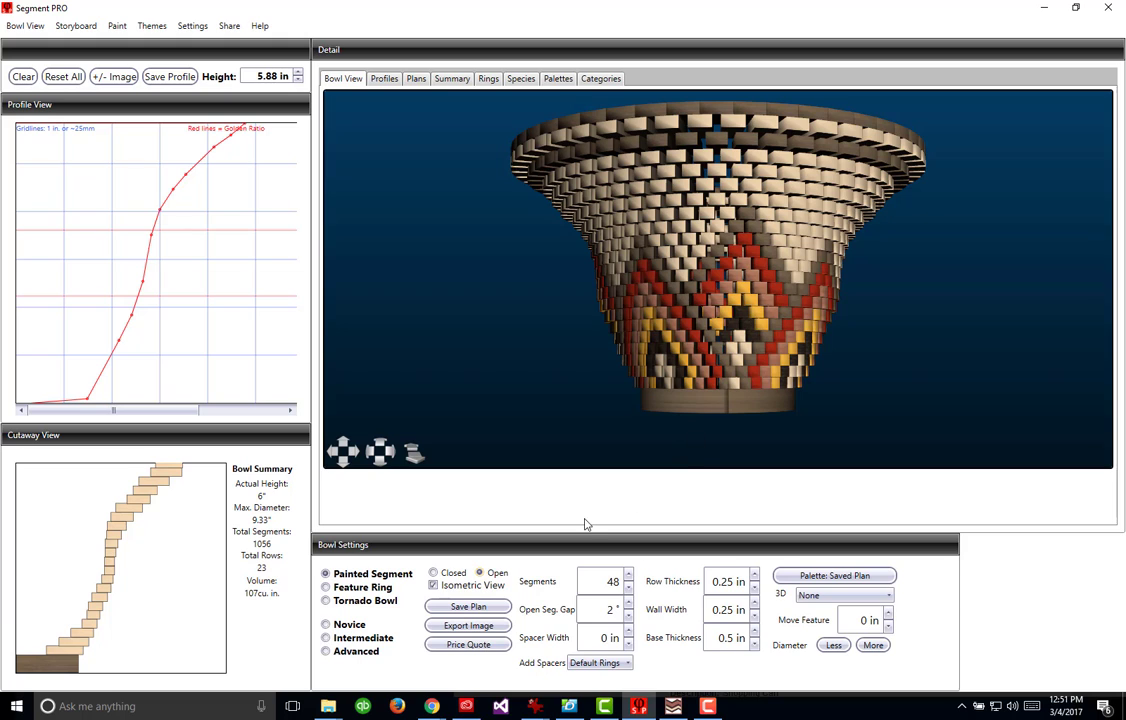
Switch the painted bowl to closed segments and reduce the number of segments per row to 24
left_click(433, 574)
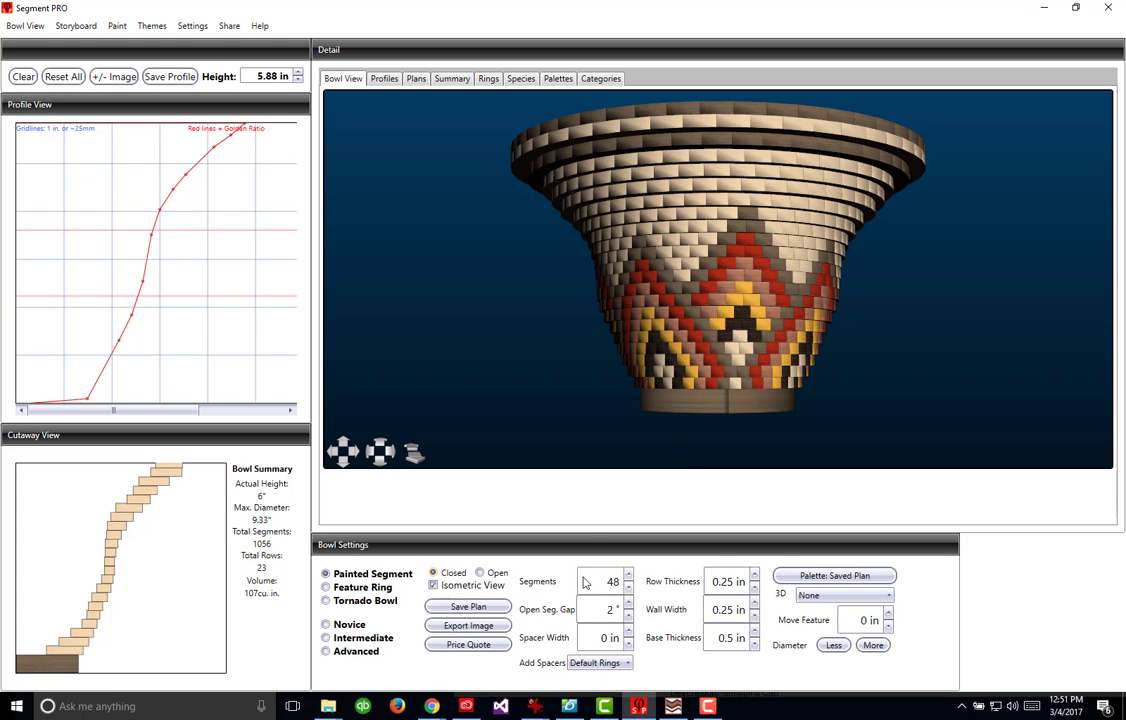
left_click(629, 588)
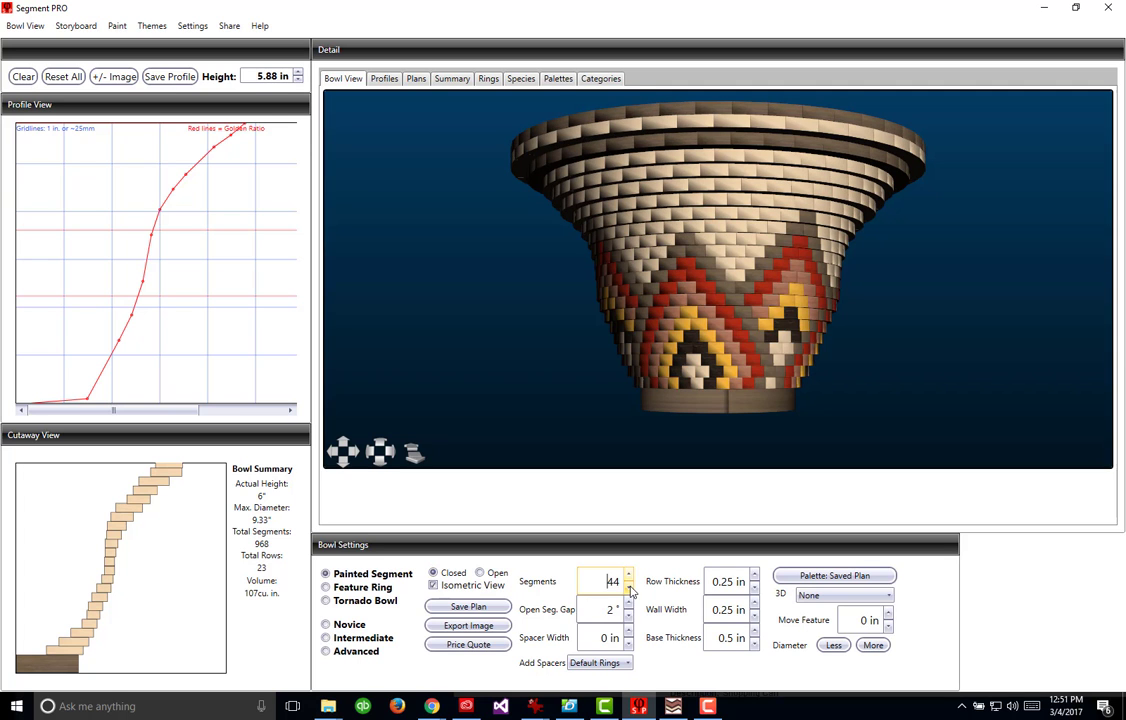
left_click(629, 588)
left_click(629, 588)
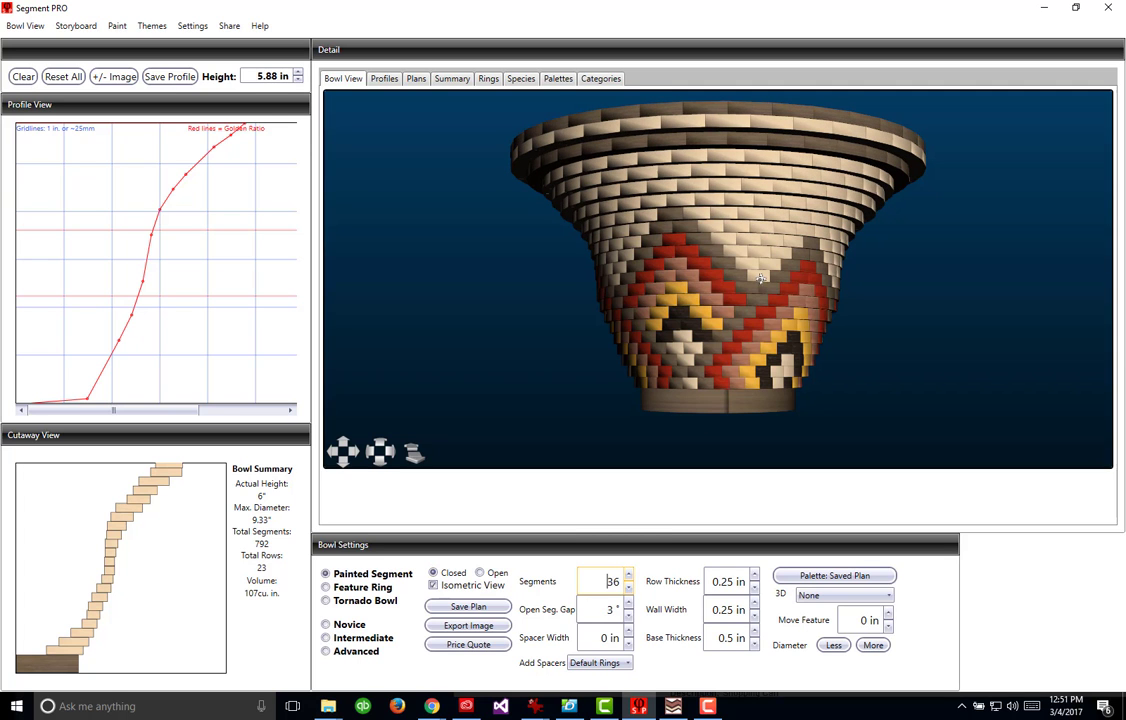
left_click_drag(761, 279, 680, 287)
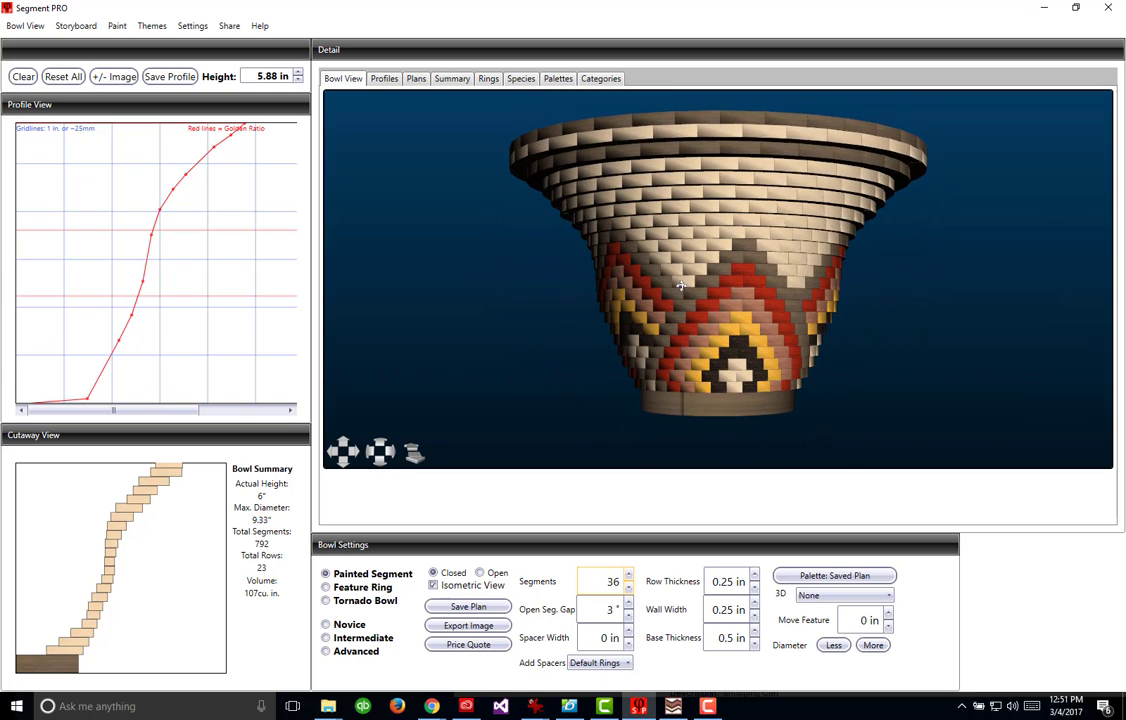
left_click(628, 588)
left_click(628, 588)
left_click(628, 588)
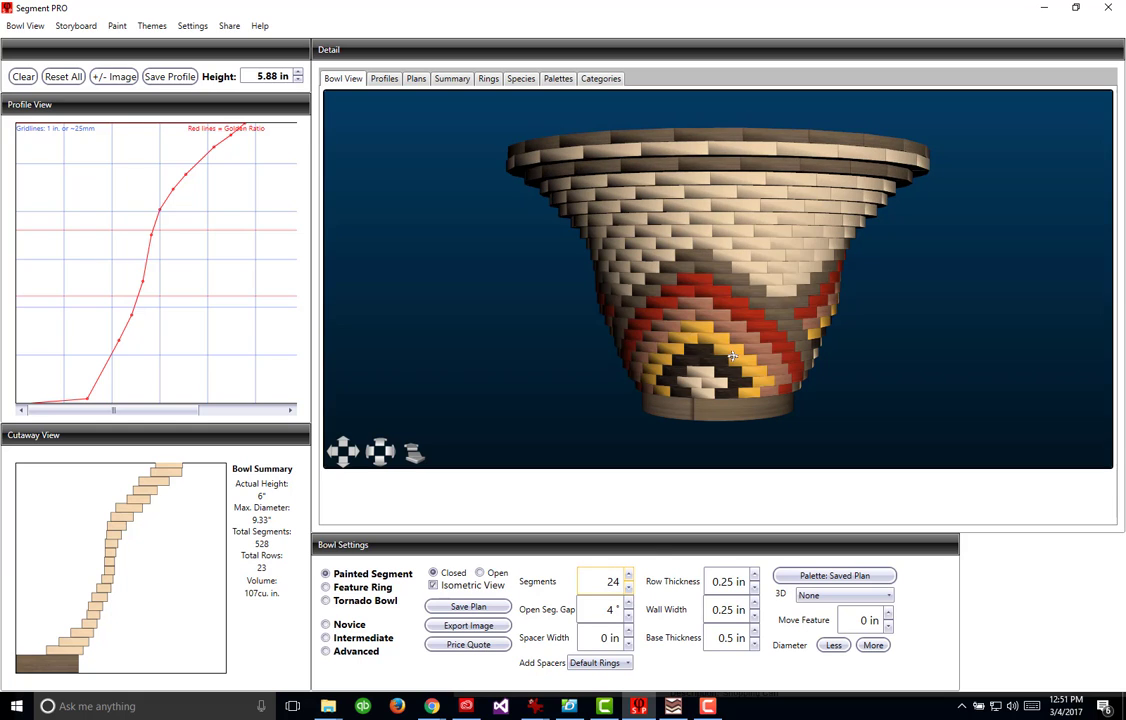
left_click_drag(733, 357, 719, 320)
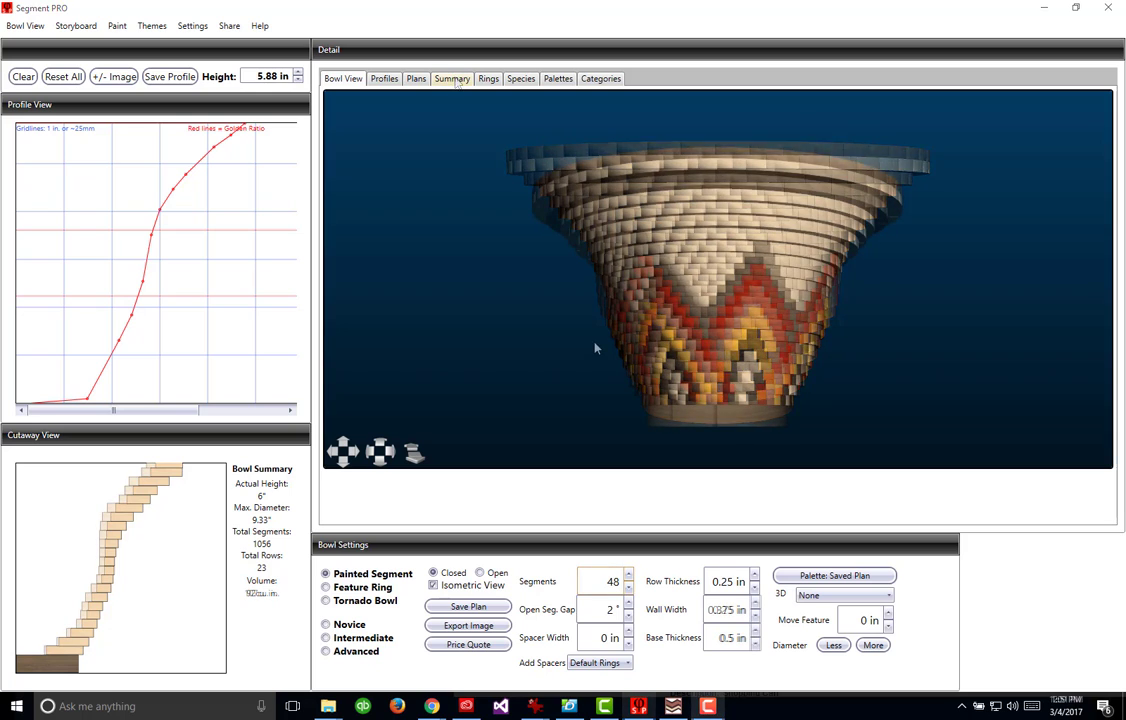
Show the saved profiles and filter them by the Vases category
left_click(388, 80)
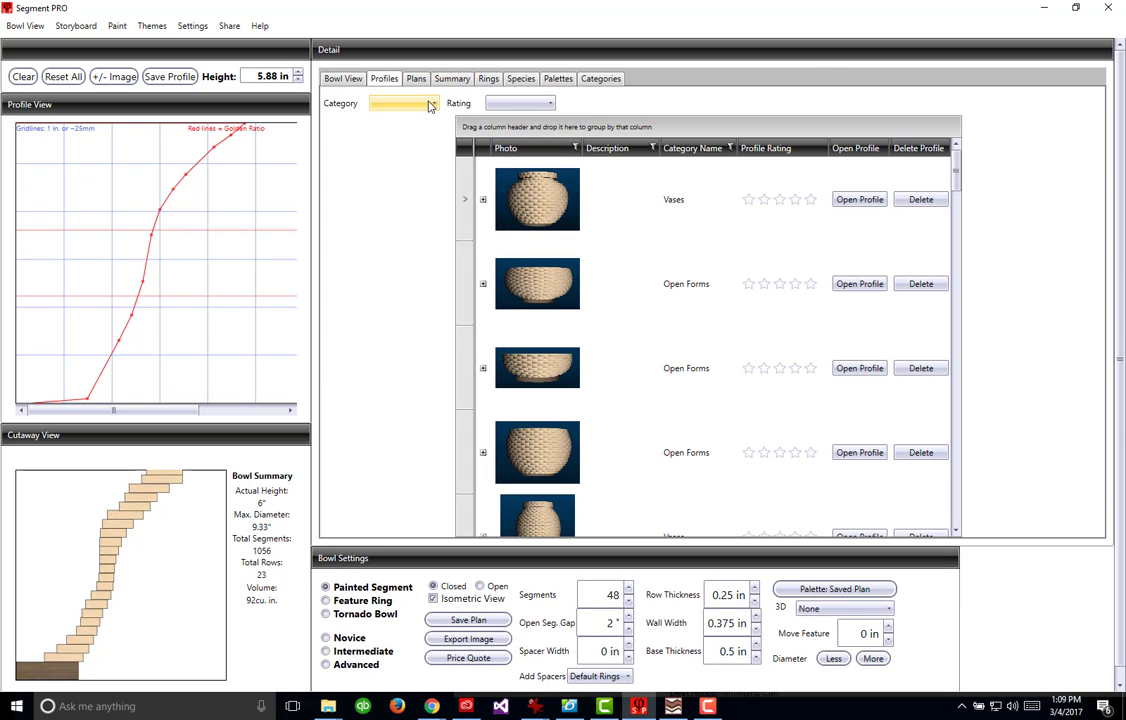
left_click(435, 105)
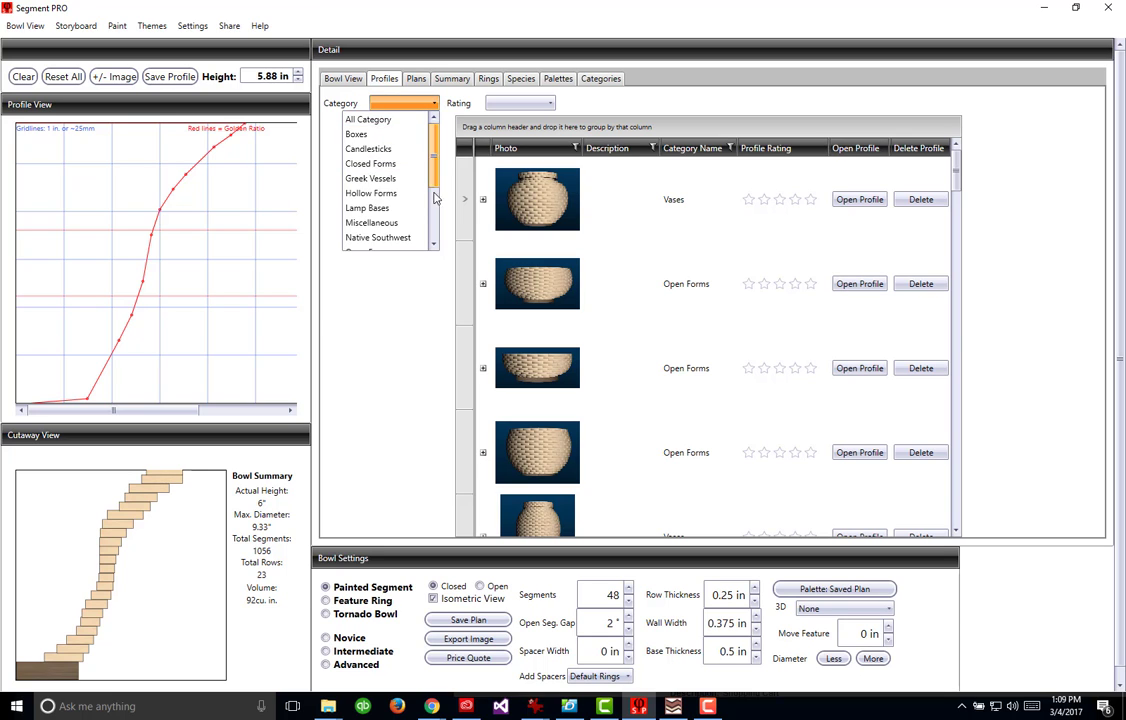
scroll(408, 240, "down", 3)
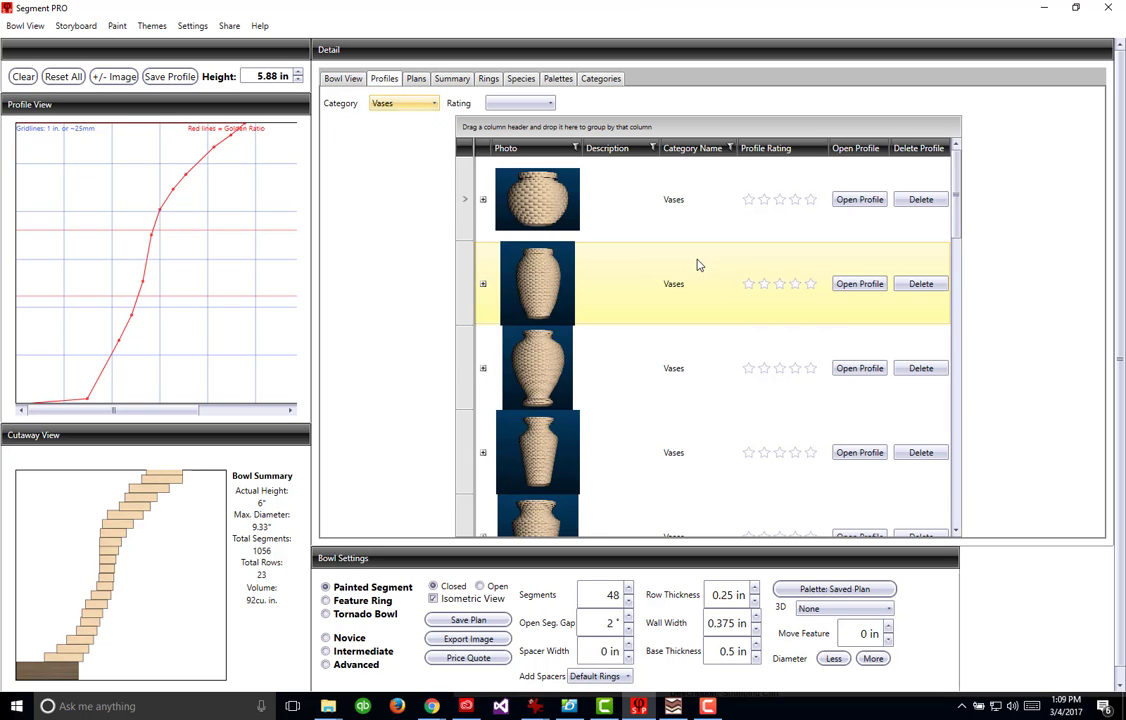
Find a tall barrel-shaped vase with a narrow foot further down the Vases profiles and open its profile
scroll(700, 265, "down", 10)
scroll(699, 265, "down", 5)
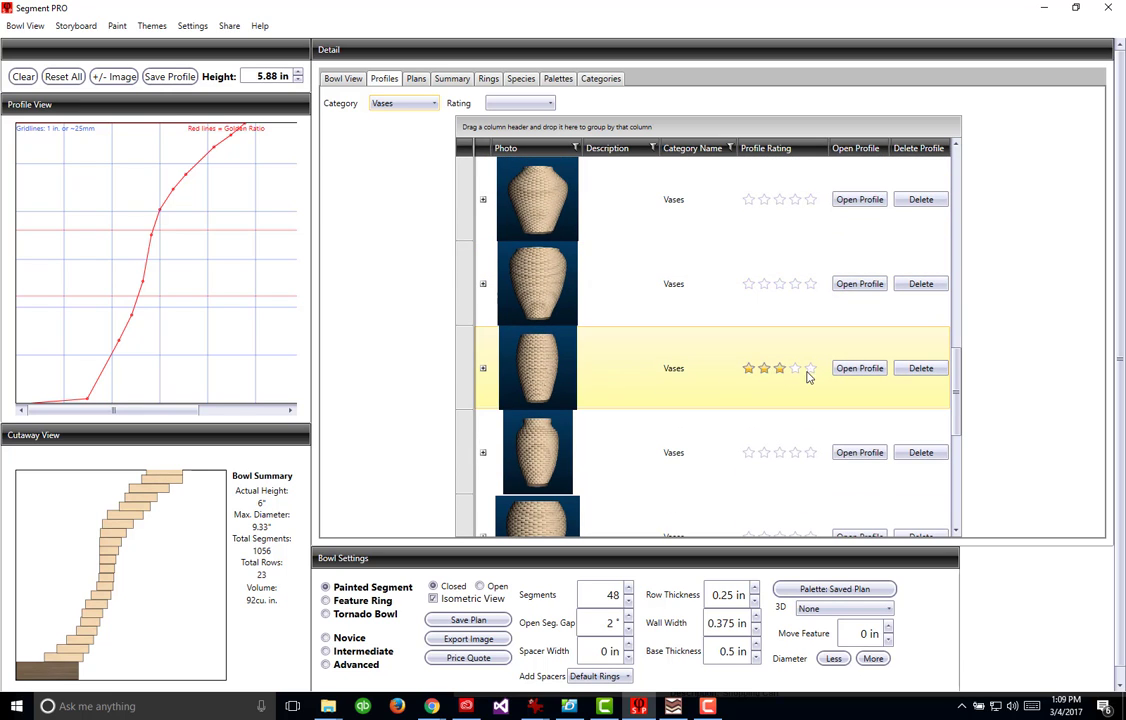
left_click(862, 368)
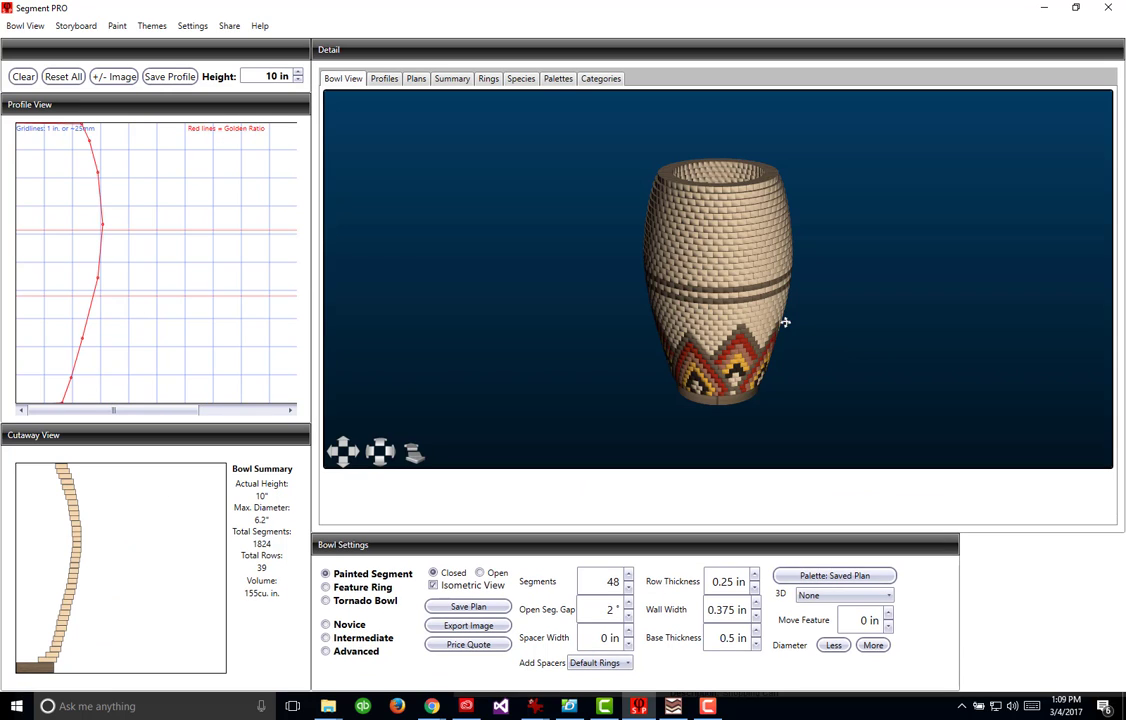
Set the vase's row thickness to 0.5 in and its height to 11.25 in, viewing the result from the side
left_click(755, 578)
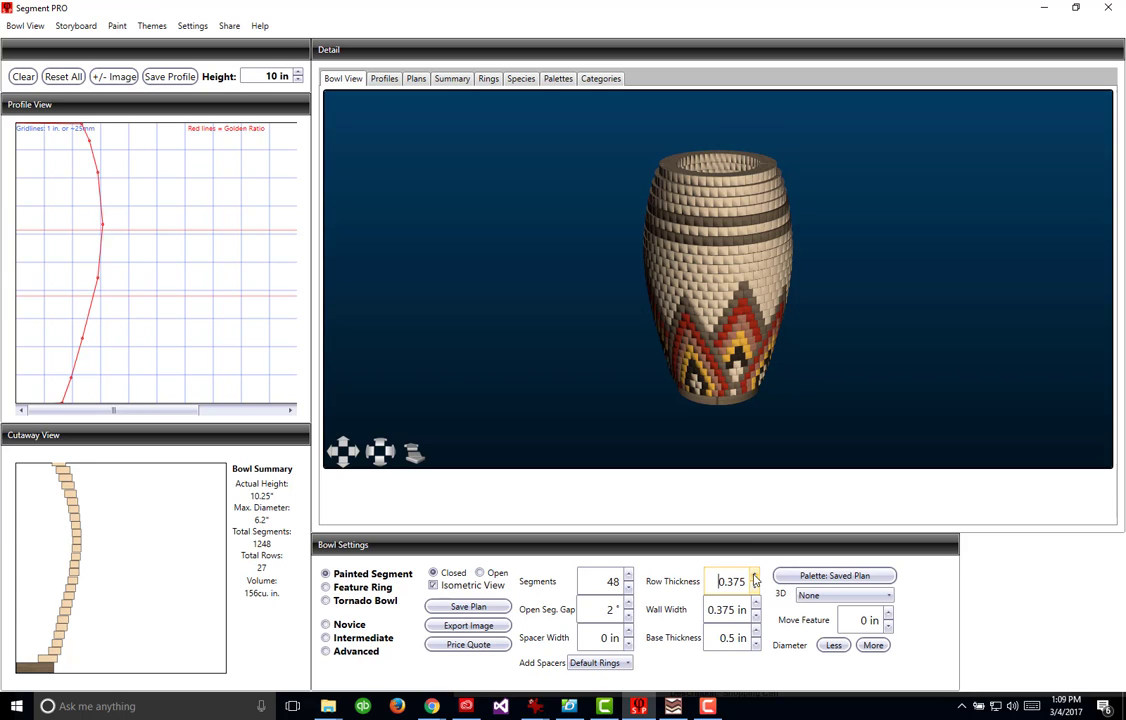
left_click(755, 578)
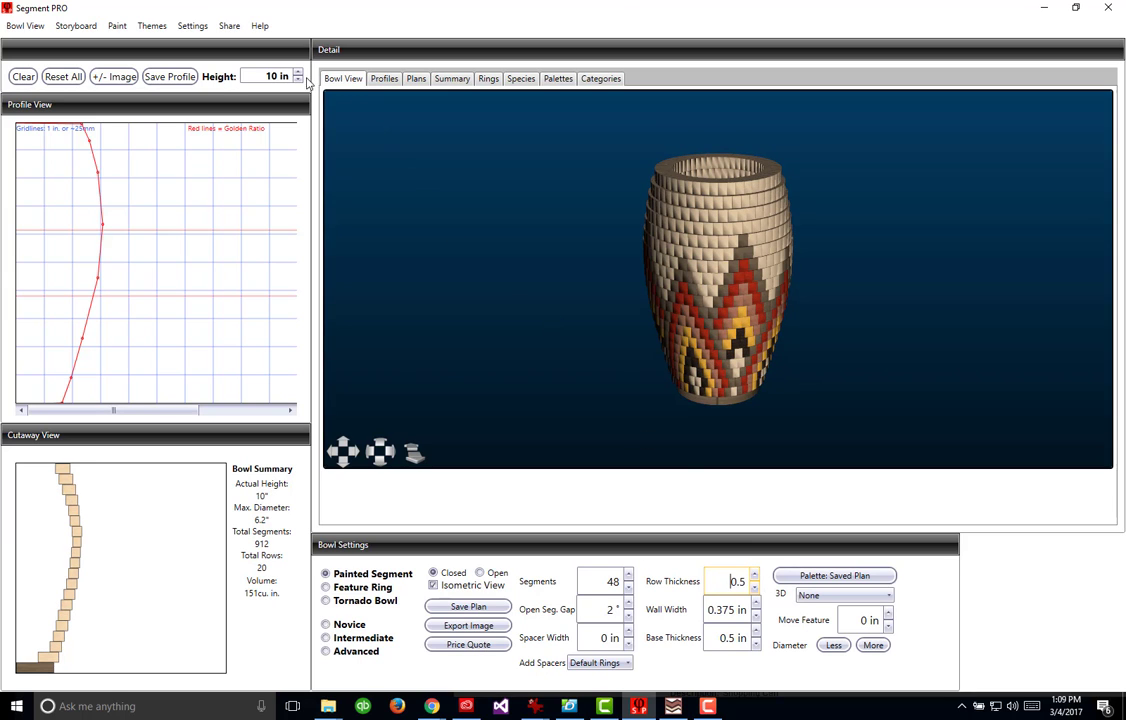
left_click(297, 73)
left_click(297, 73)
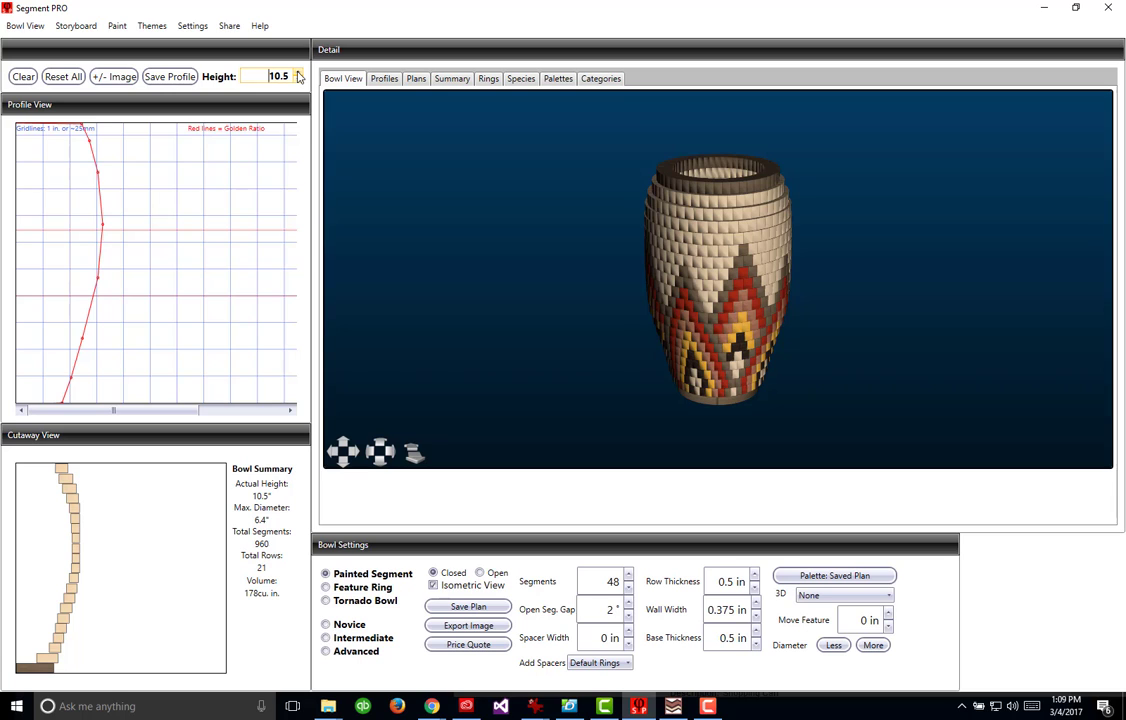
left_click(297, 73)
left_click(297, 73)
left_click(297, 73)
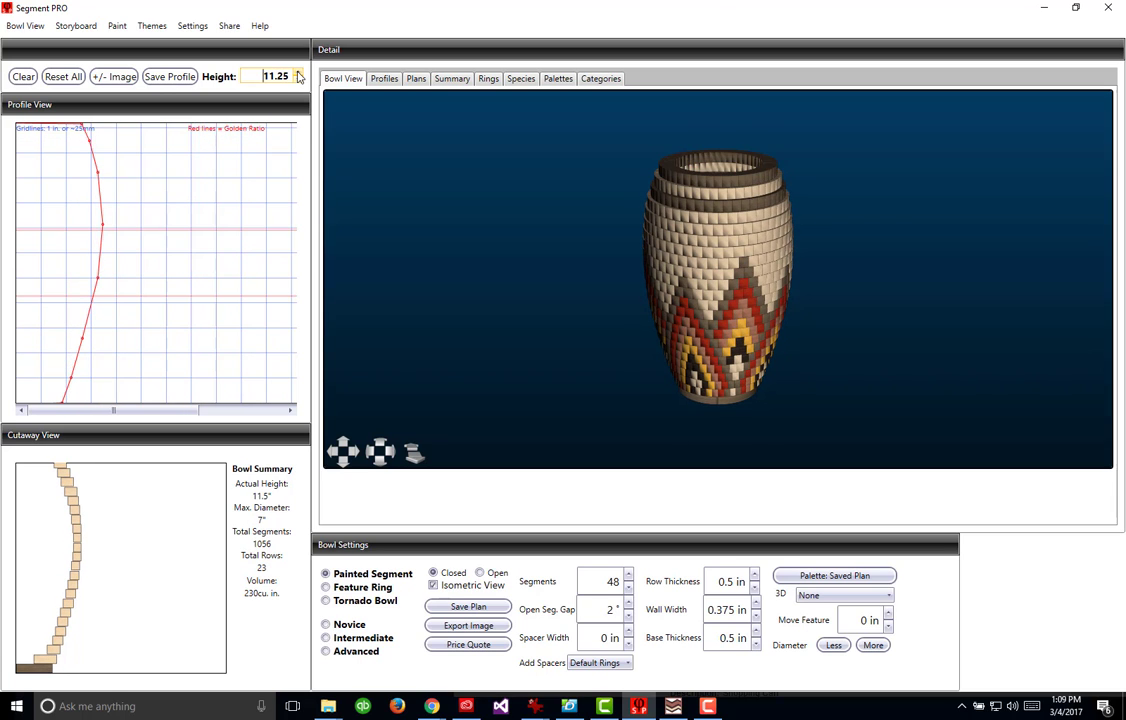
left_click_drag(829, 239, 822, 234)
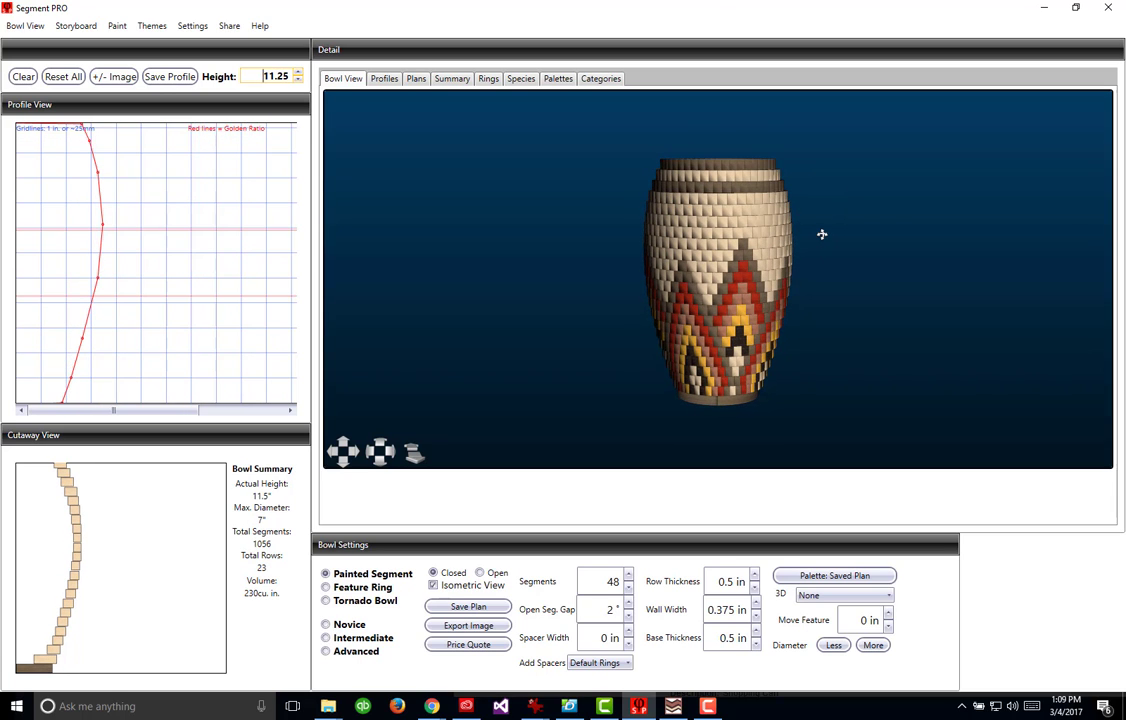
scroll(822, 234, "up", 3)
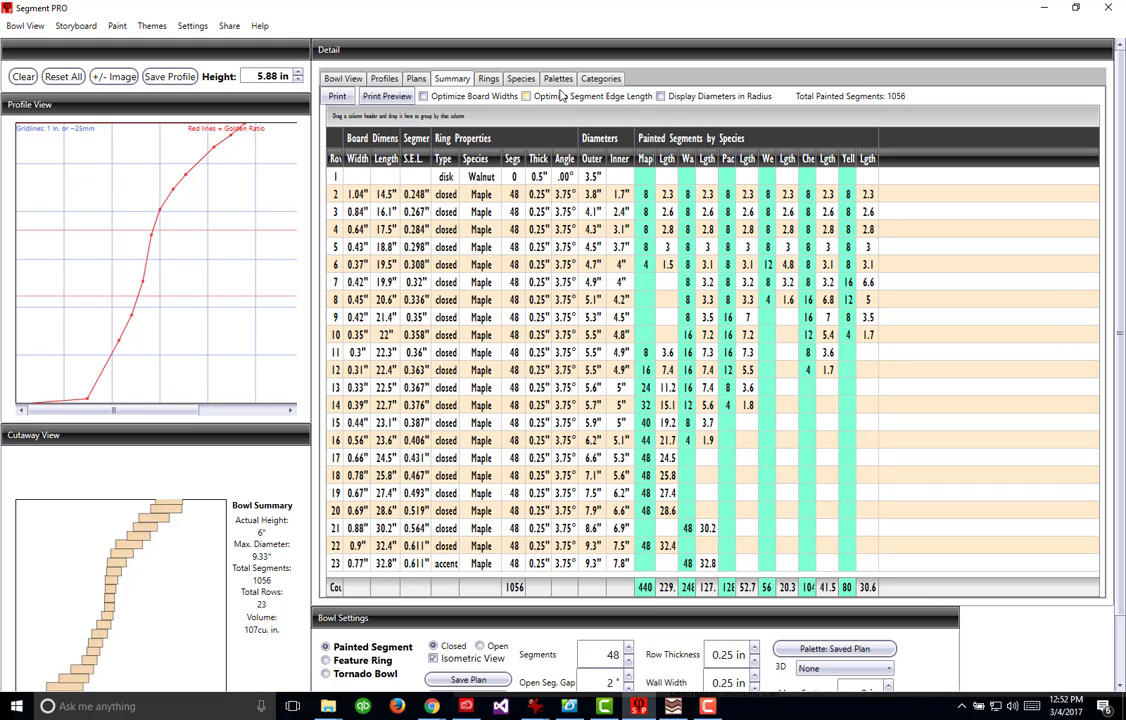
Export the ring charts as Demo Ring View.pdf, replacing the existing file, and page through the species positioning charts
left_click(487, 80)
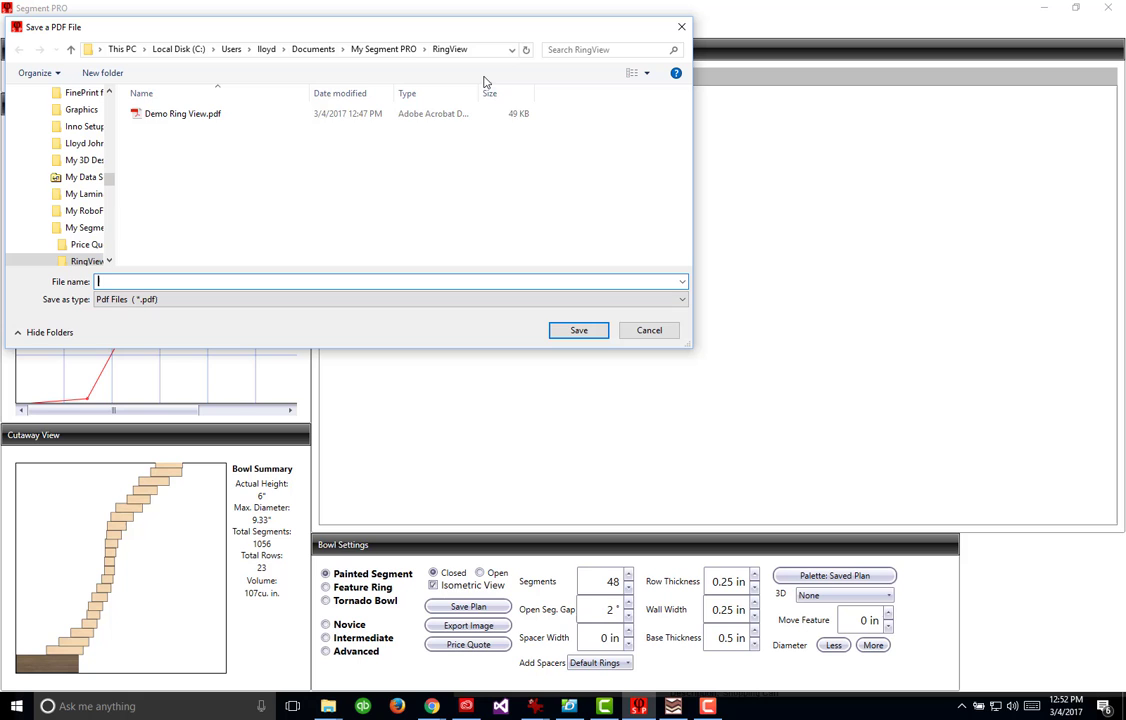
left_click(185, 113)
left_click(575, 330)
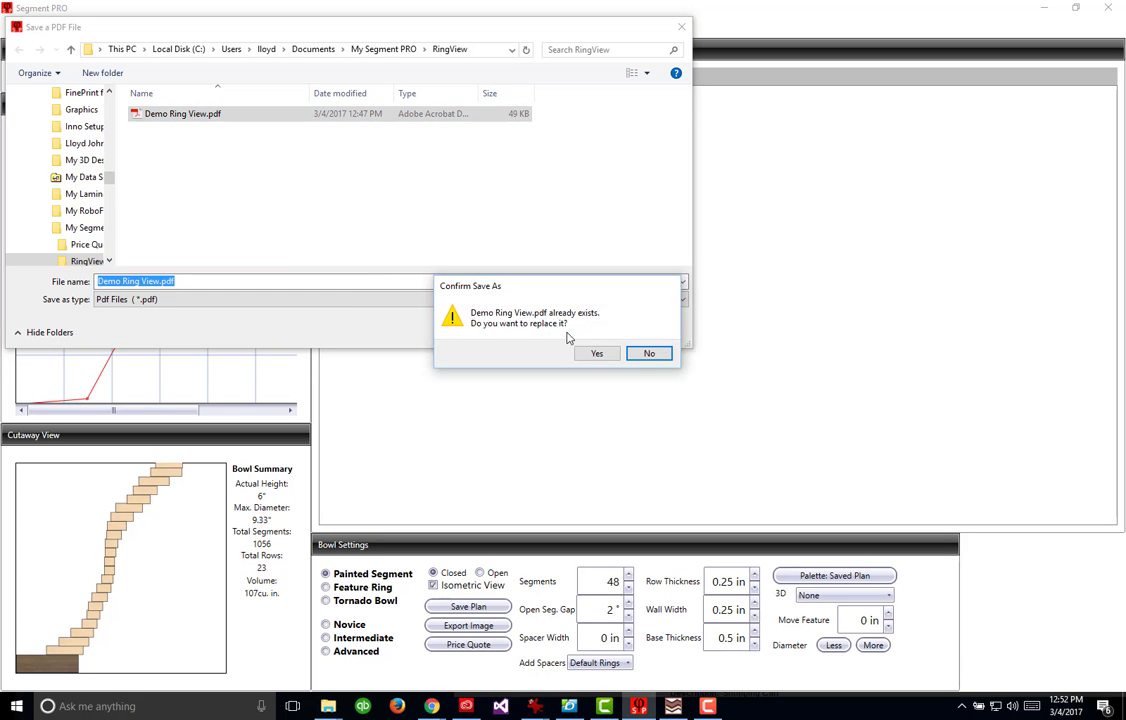
left_click(596, 353)
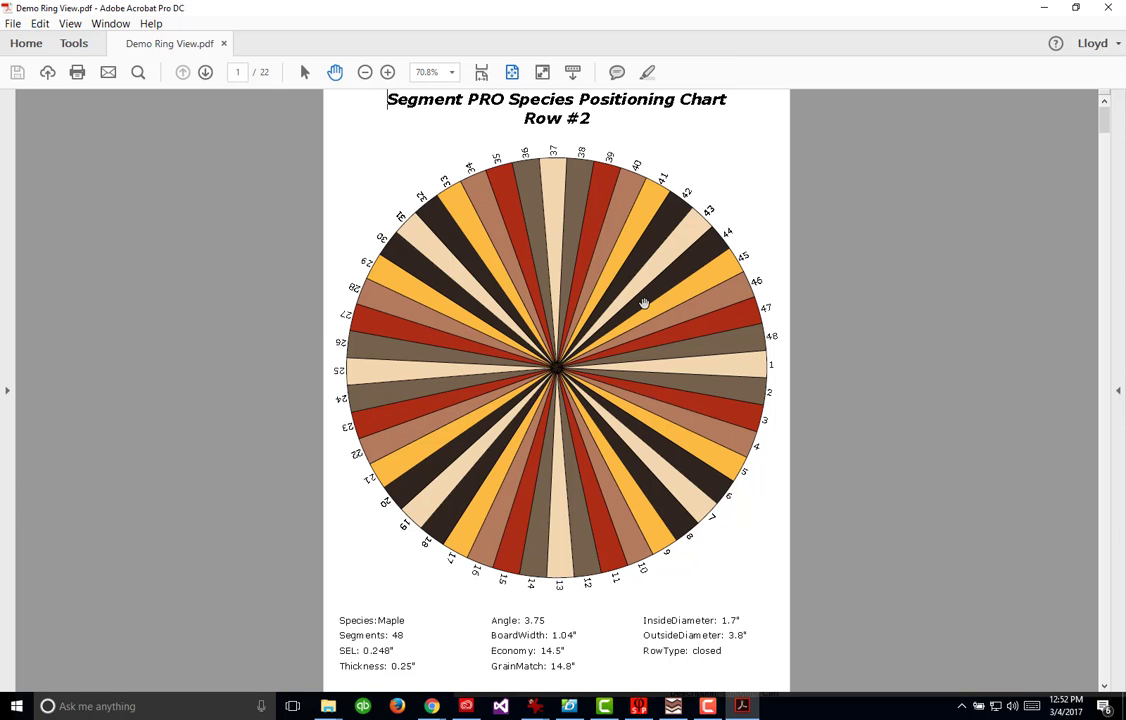
key("Right")
key("Right")
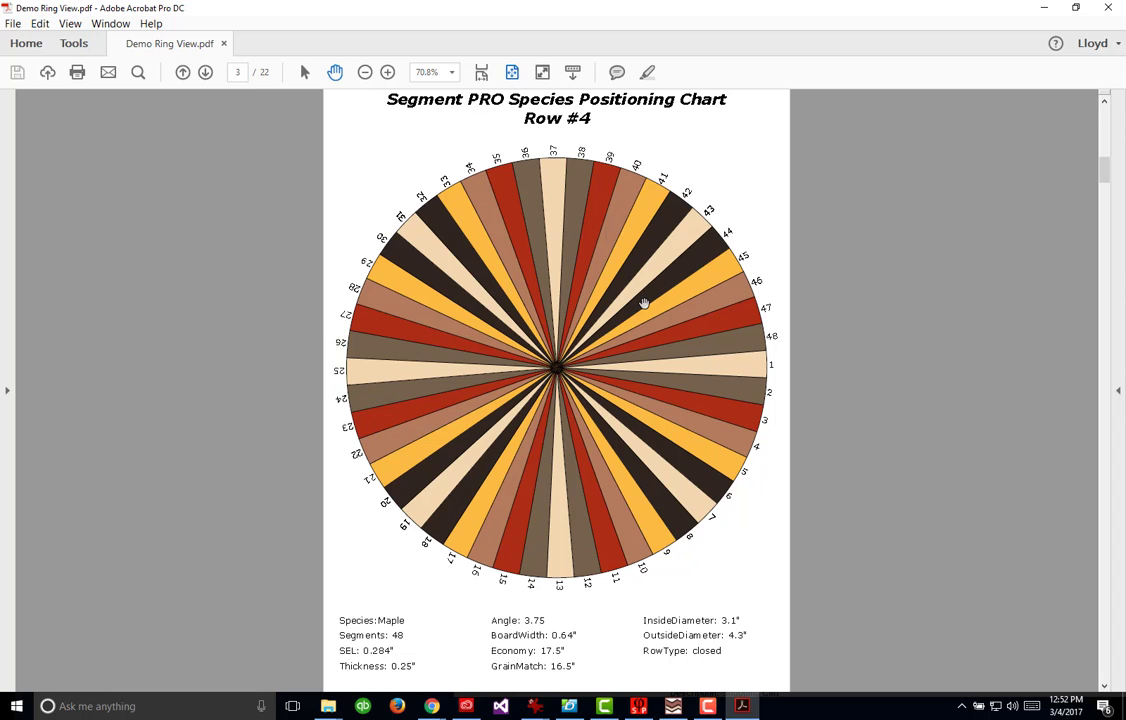
key("Right")
key("Right")
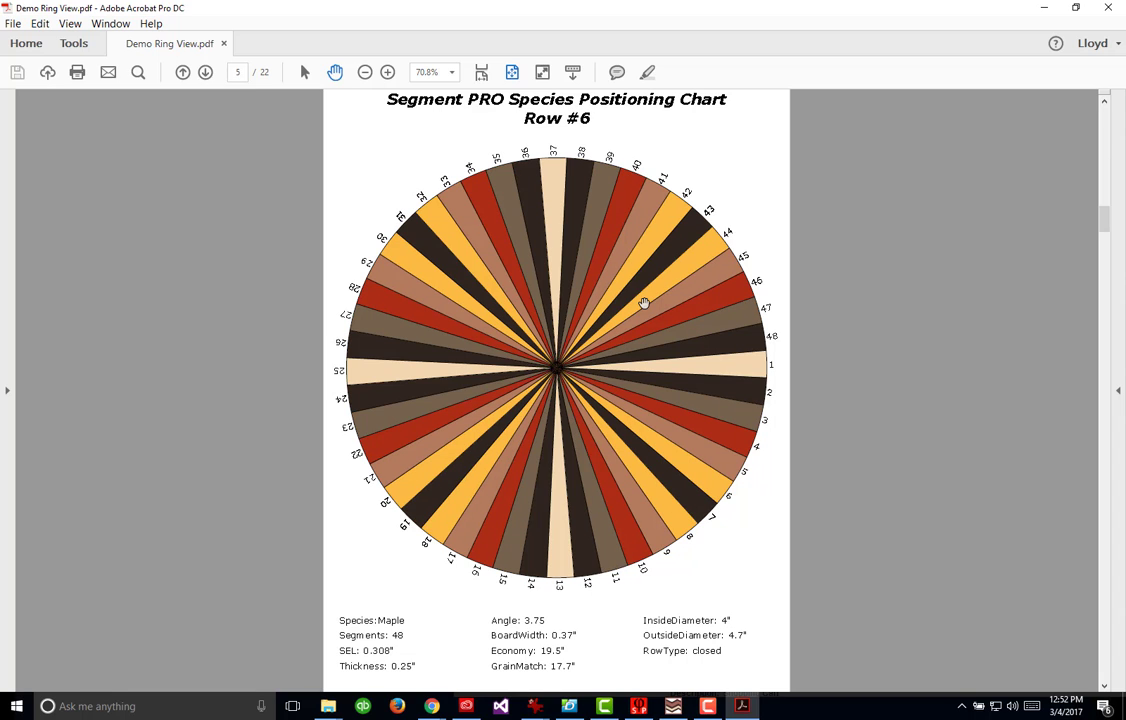
key("Right")
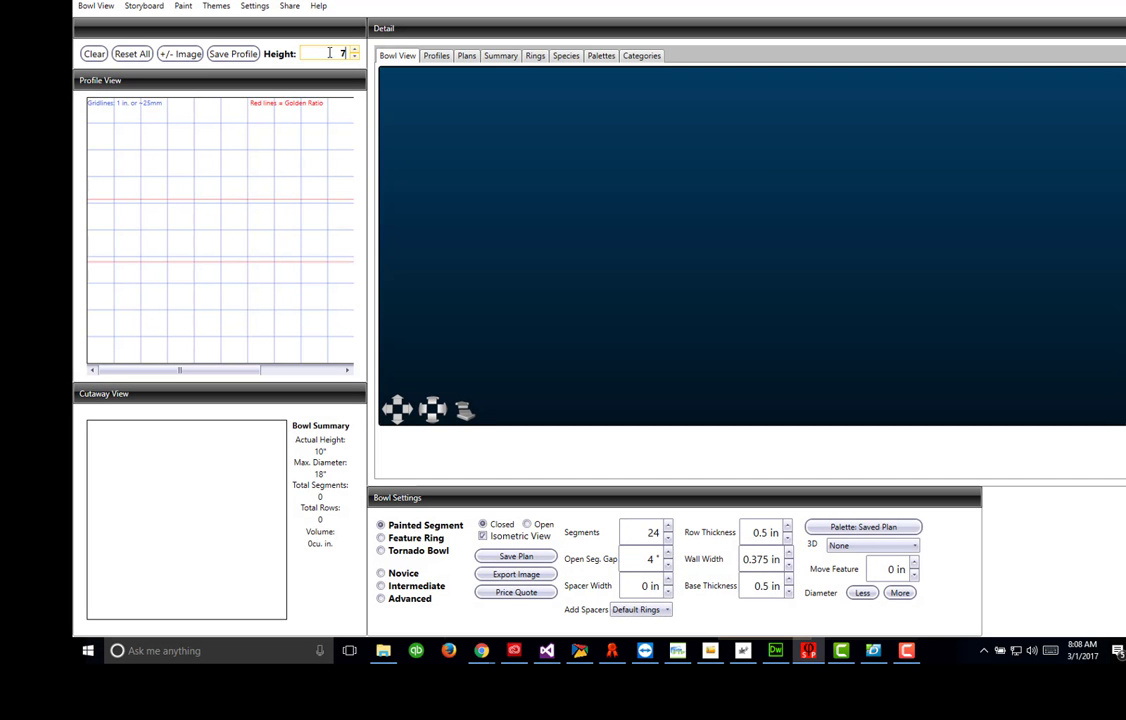
Set the height to 7 in and plot a seven-point open bowl profile about 12.4 in across at the rim, curving in to a narrow base
key("Return")
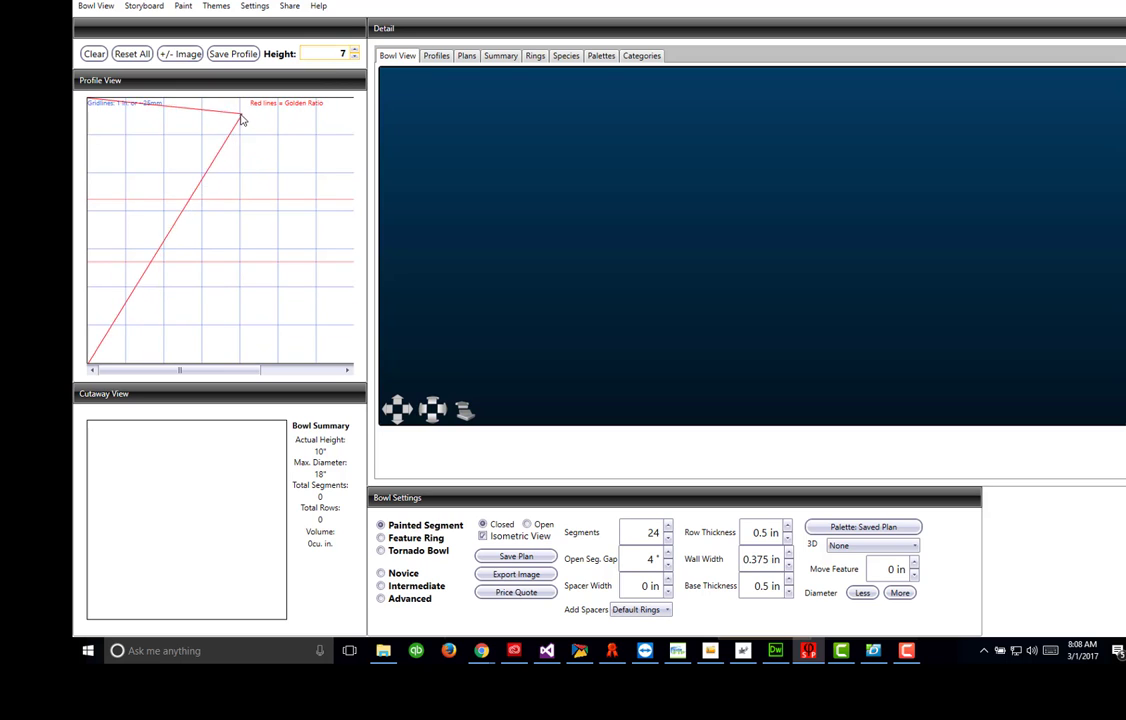
left_click(324, 100)
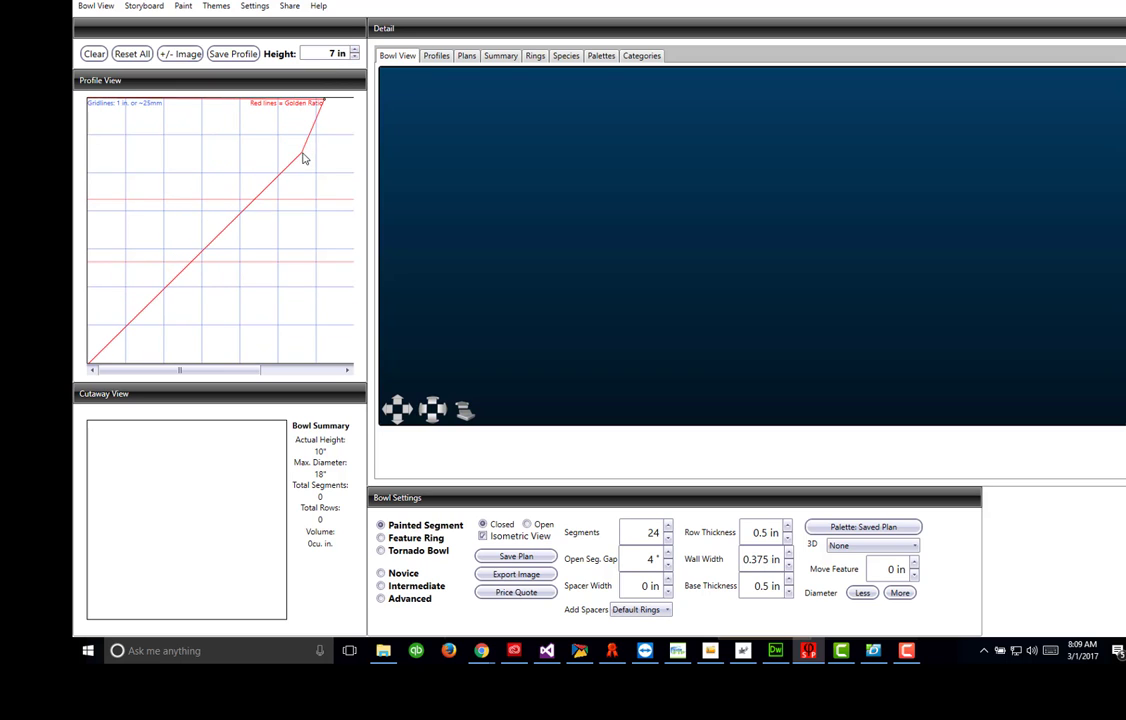
left_click(306, 153)
left_click(280, 205)
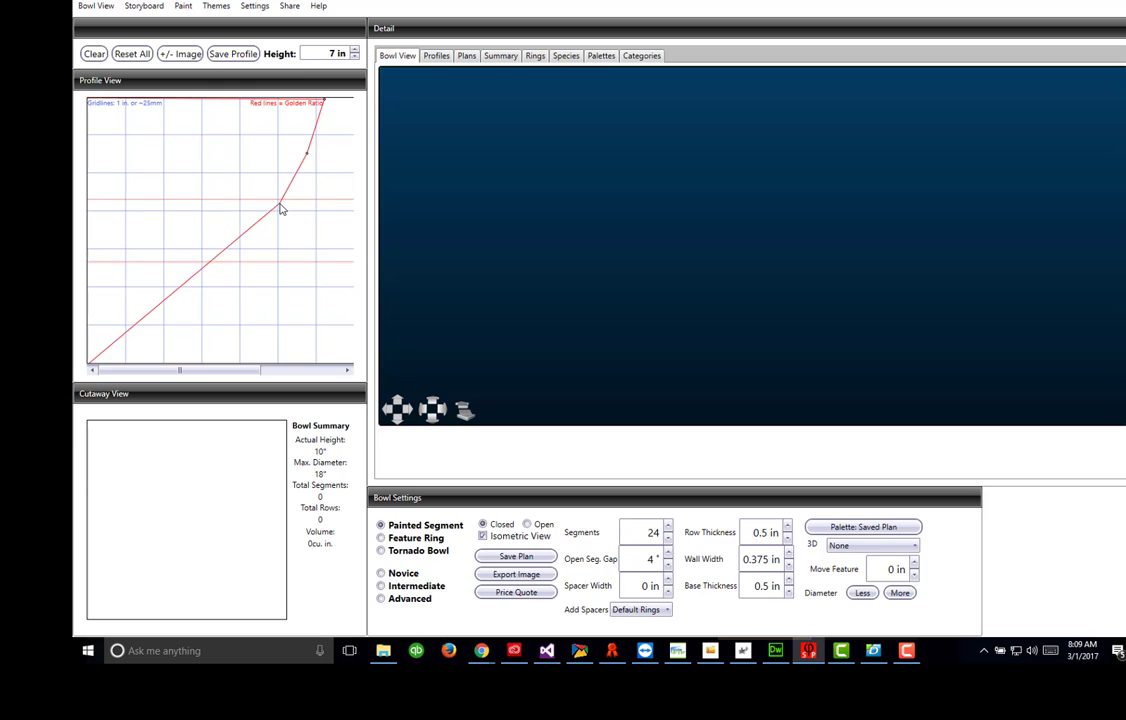
left_click(246, 257)
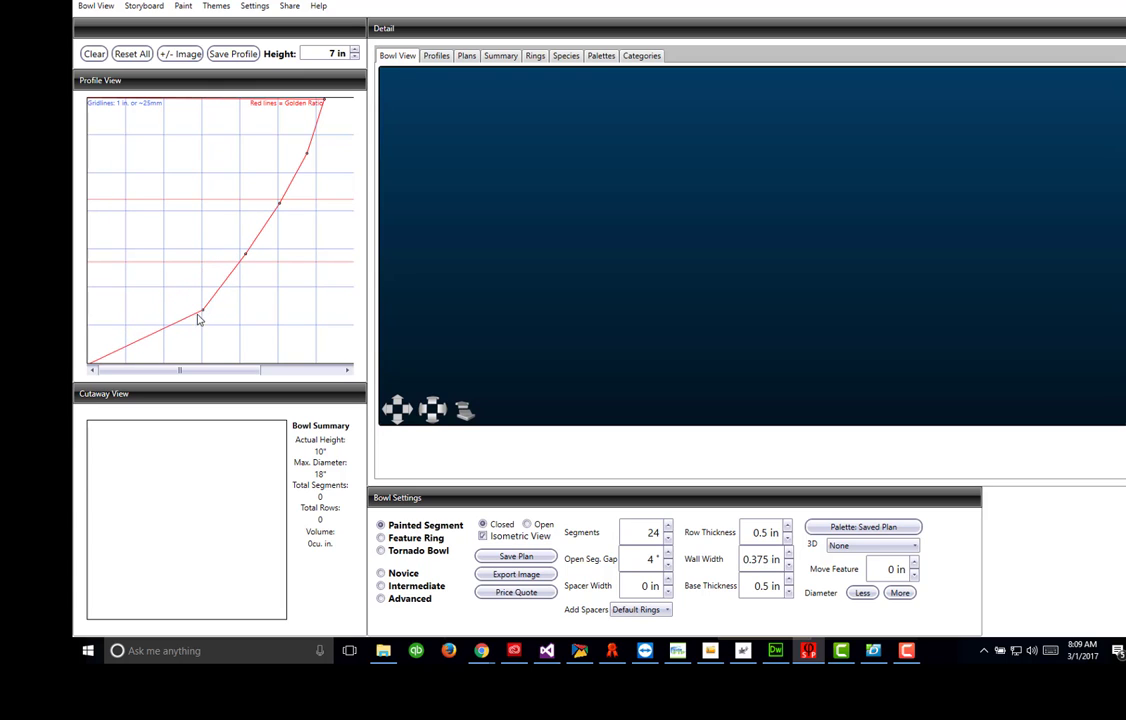
left_click(201, 313)
left_click(164, 349)
left_click(148, 366)
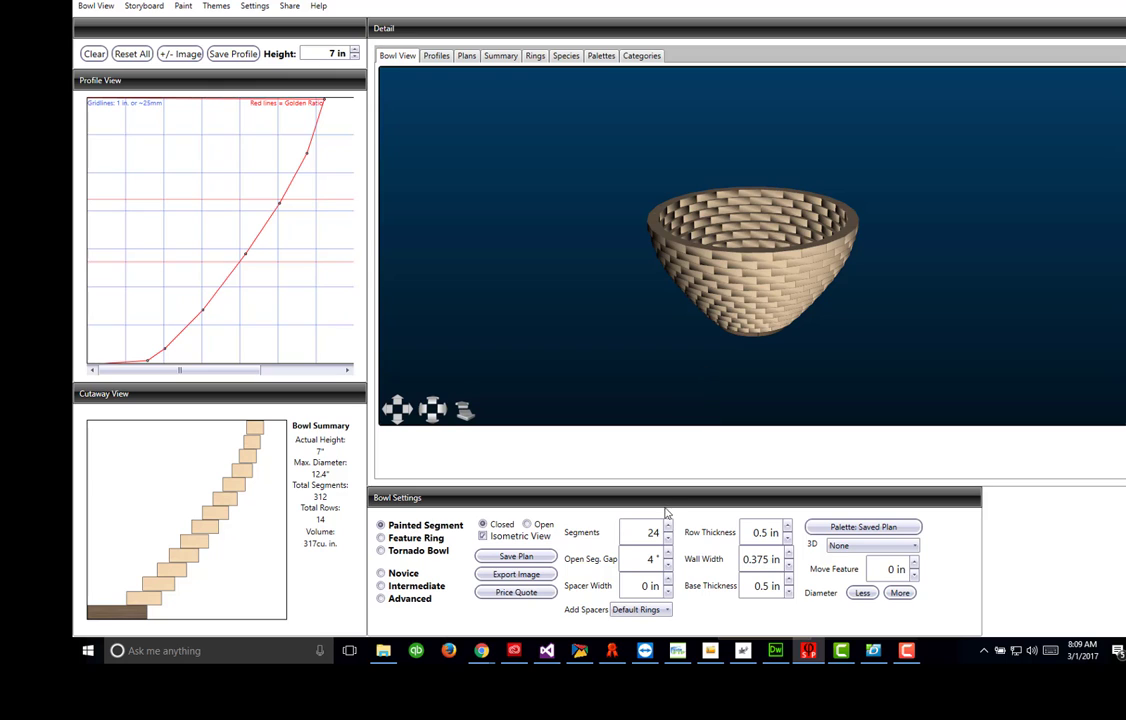
Set the row thickness to 0.25 in and the segments per row to 60, and look into the bowl from above
left_click(787, 539)
left_click(787, 539)
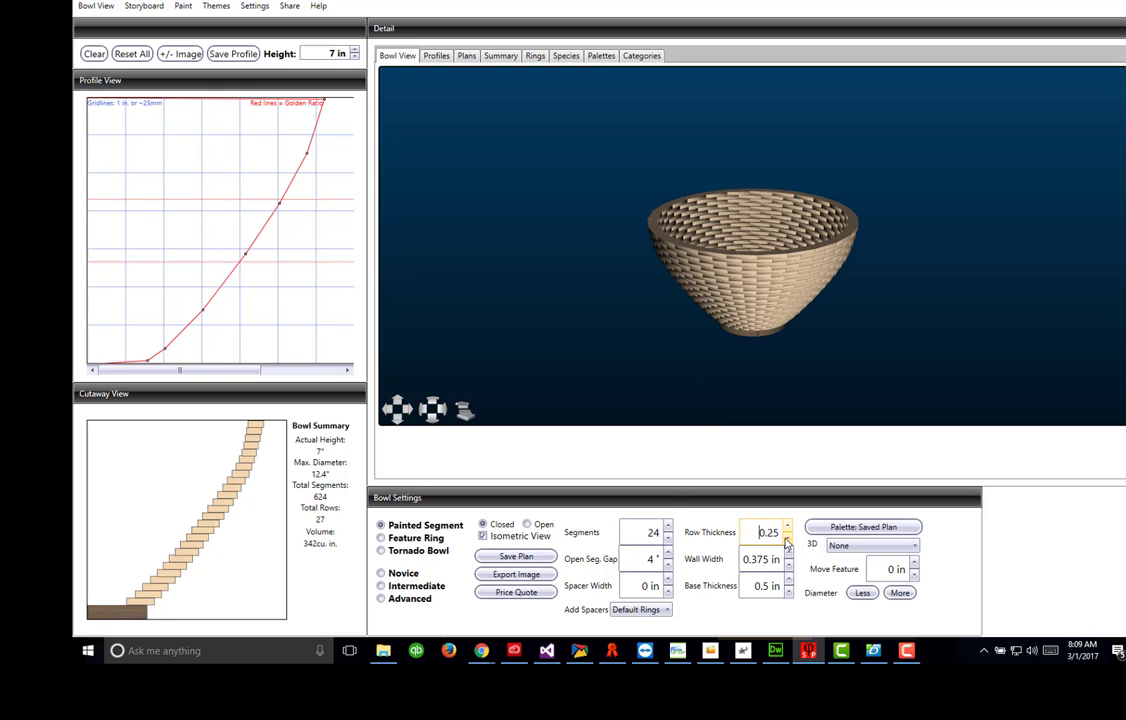
left_click(651, 537)
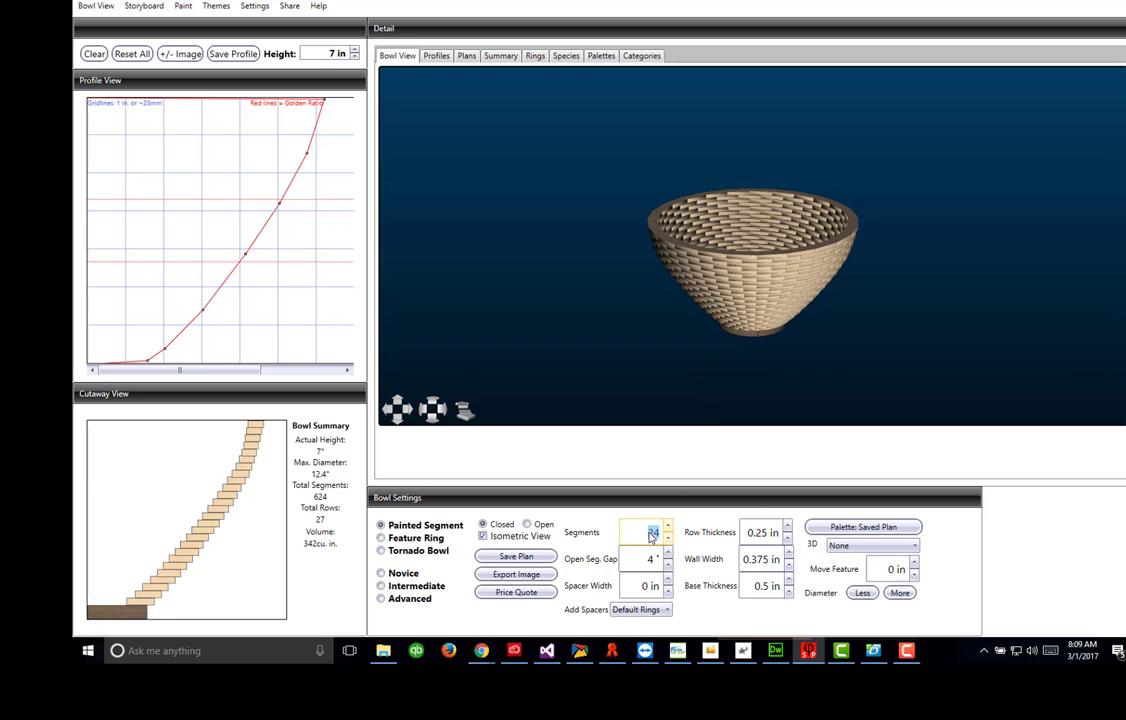
type("60")
key("Return")
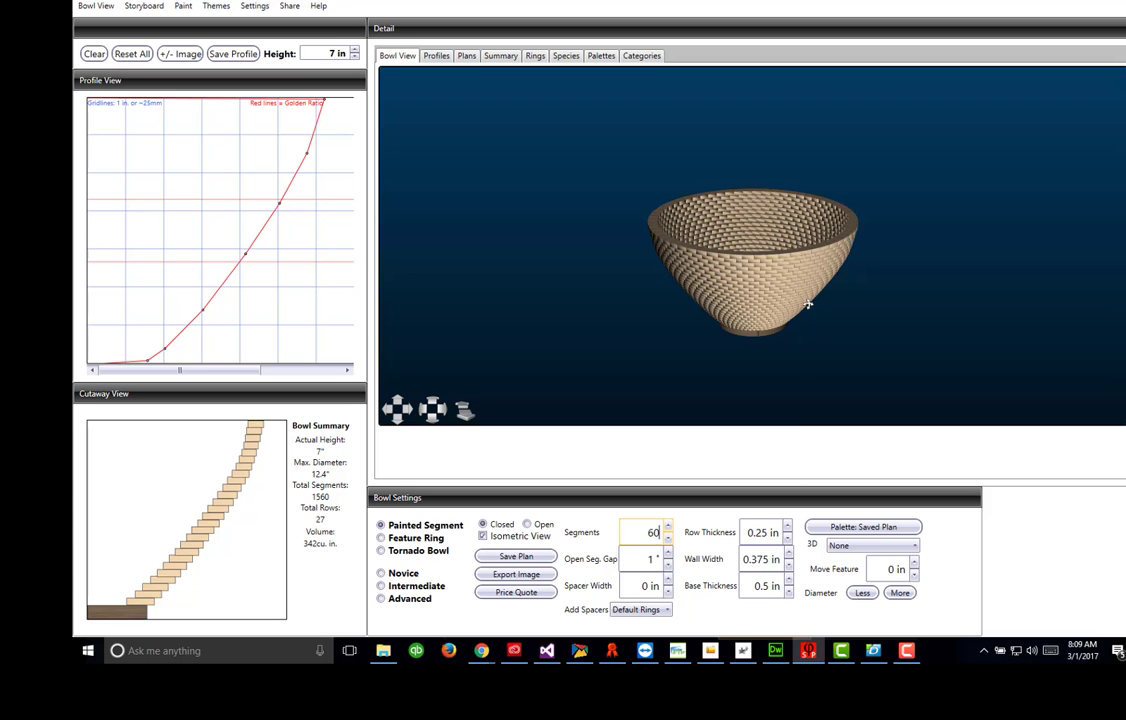
left_click_drag(799, 217, 798, 290)
scroll(798, 290, "up", 3)
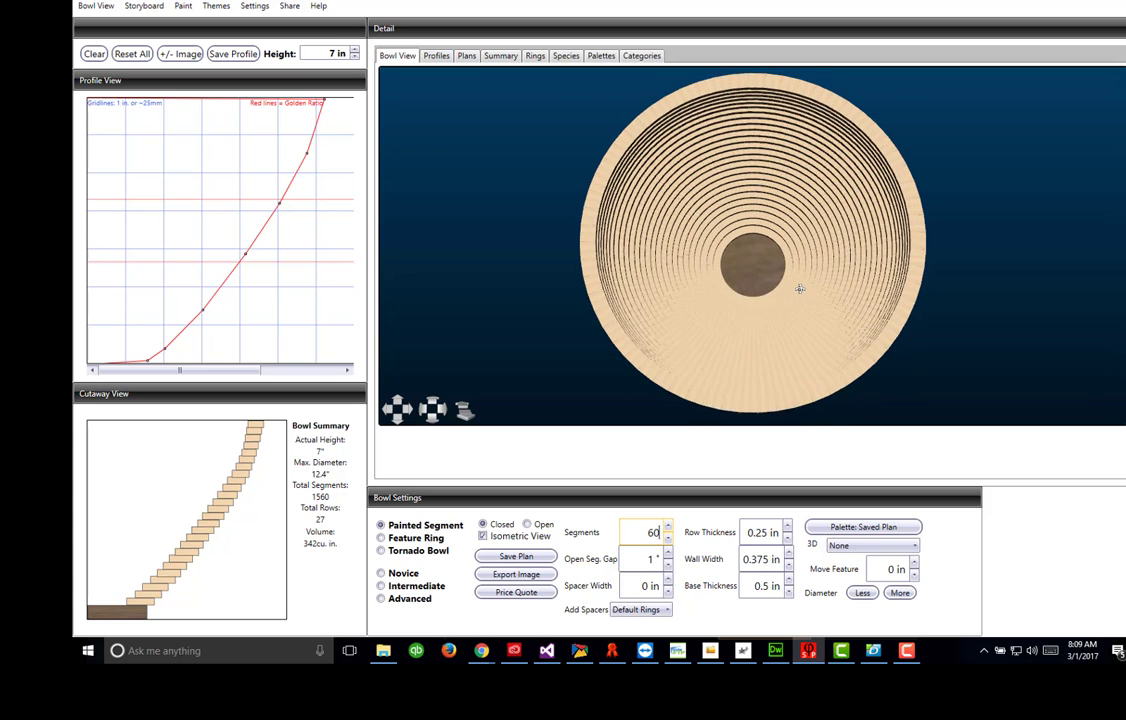
Open segment painting with 6 repeats per row and stamp 21-row Walnut diamond outlines centred on rows 12 and 2
left_click(183, 6)
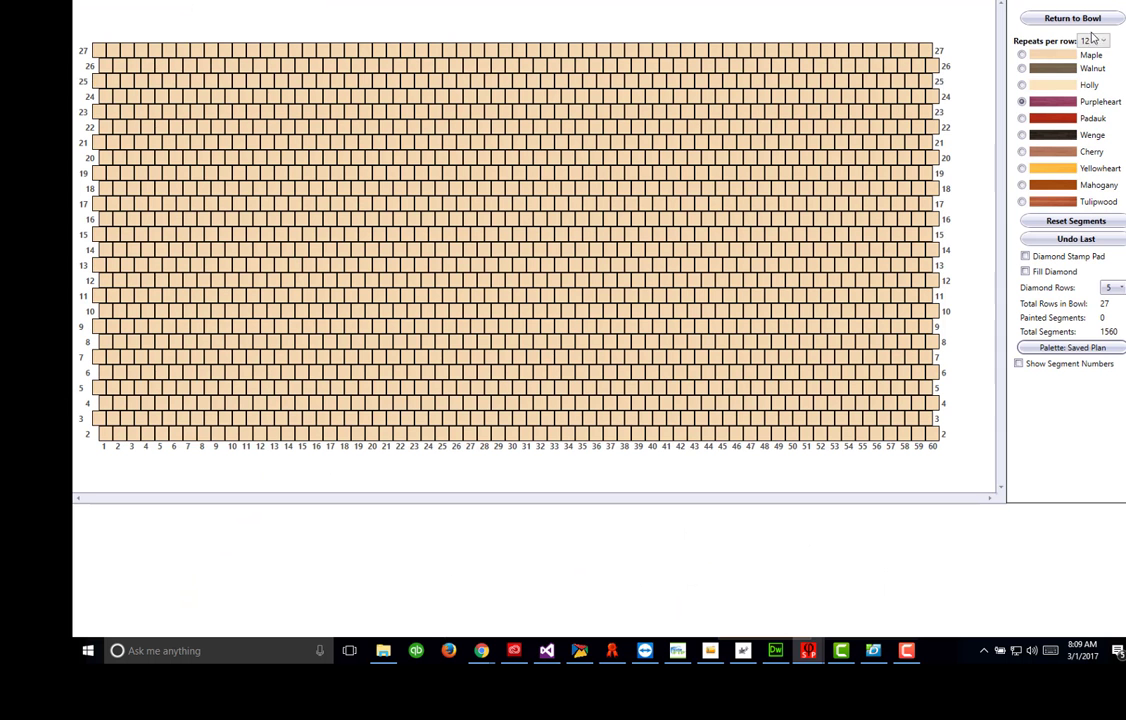
left_click(1093, 39)
left_click(1093, 102)
left_click(1025, 256)
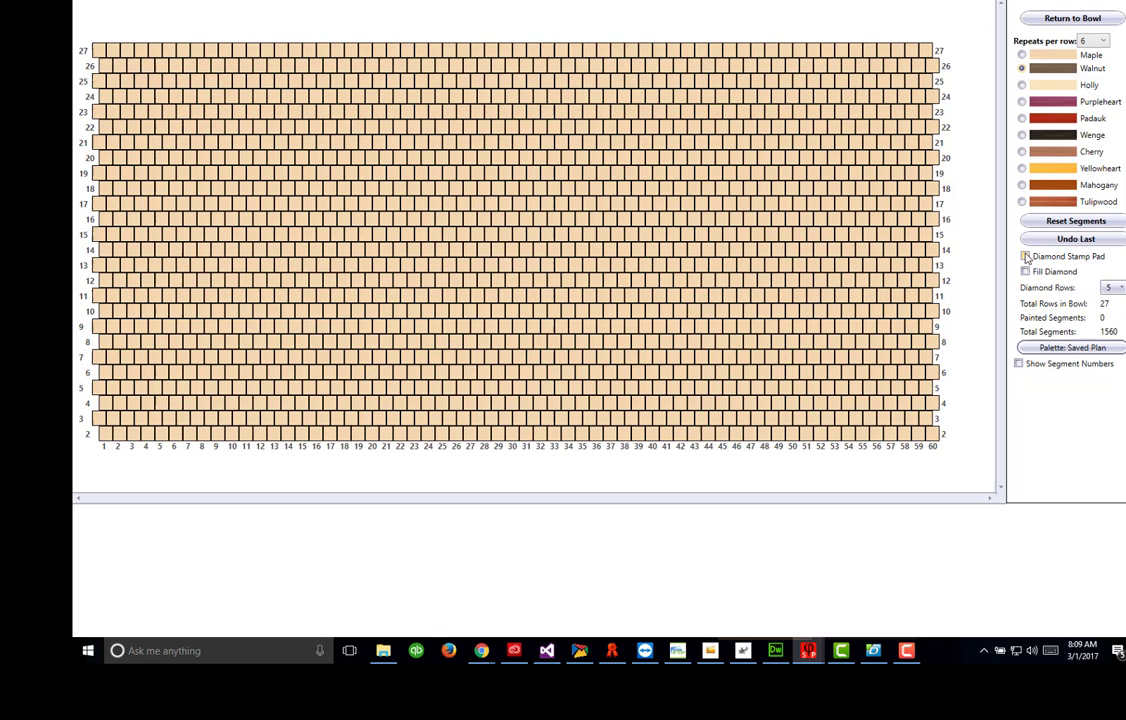
left_click(1120, 288)
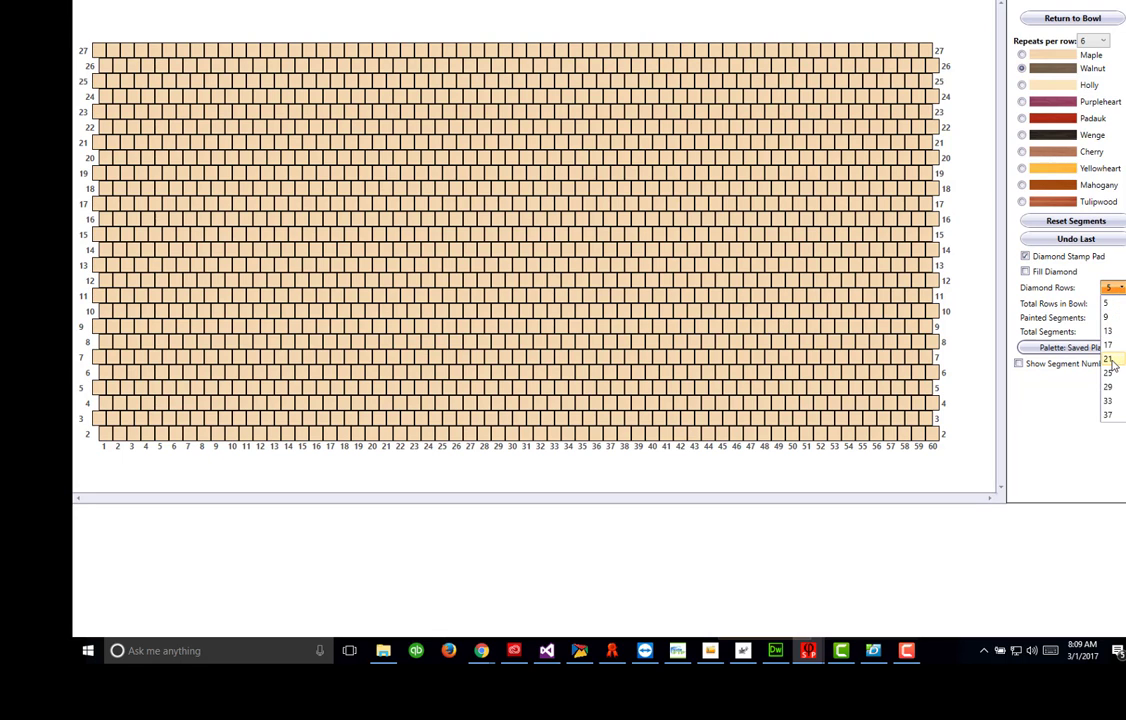
left_click(1108, 359)
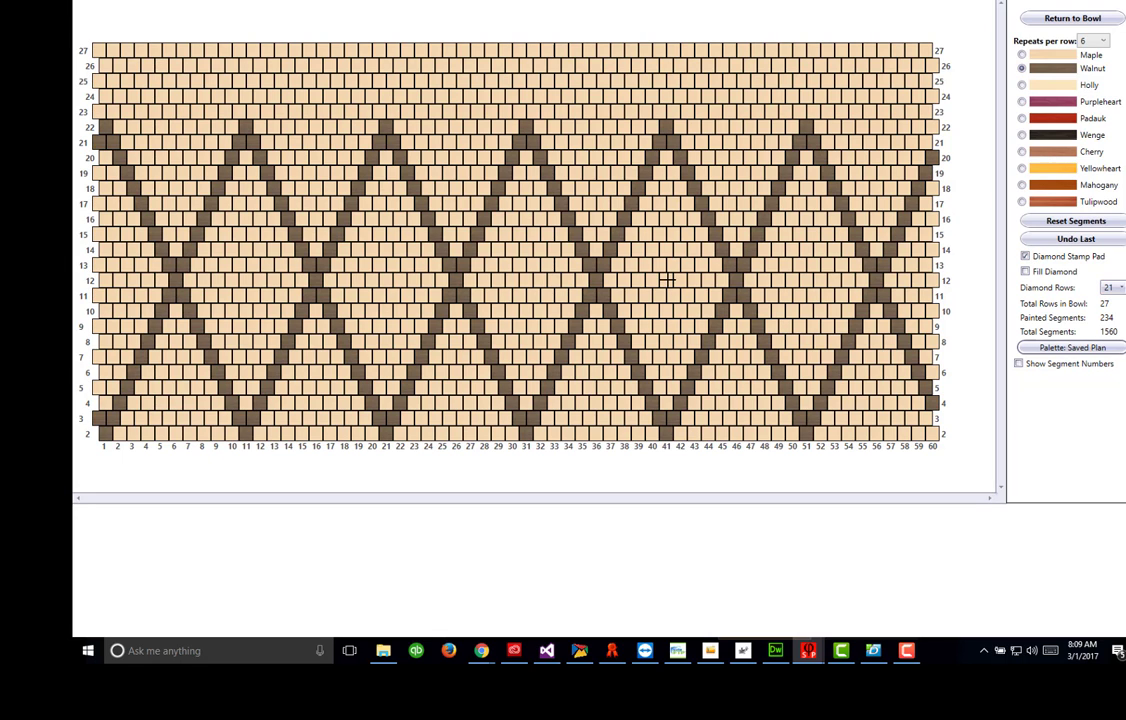
Stamp 17-row Cherry diamonds inside the Walnut outlines, centred on rows 2 and 12
left_click(1112, 288)
left_click(1118, 346)
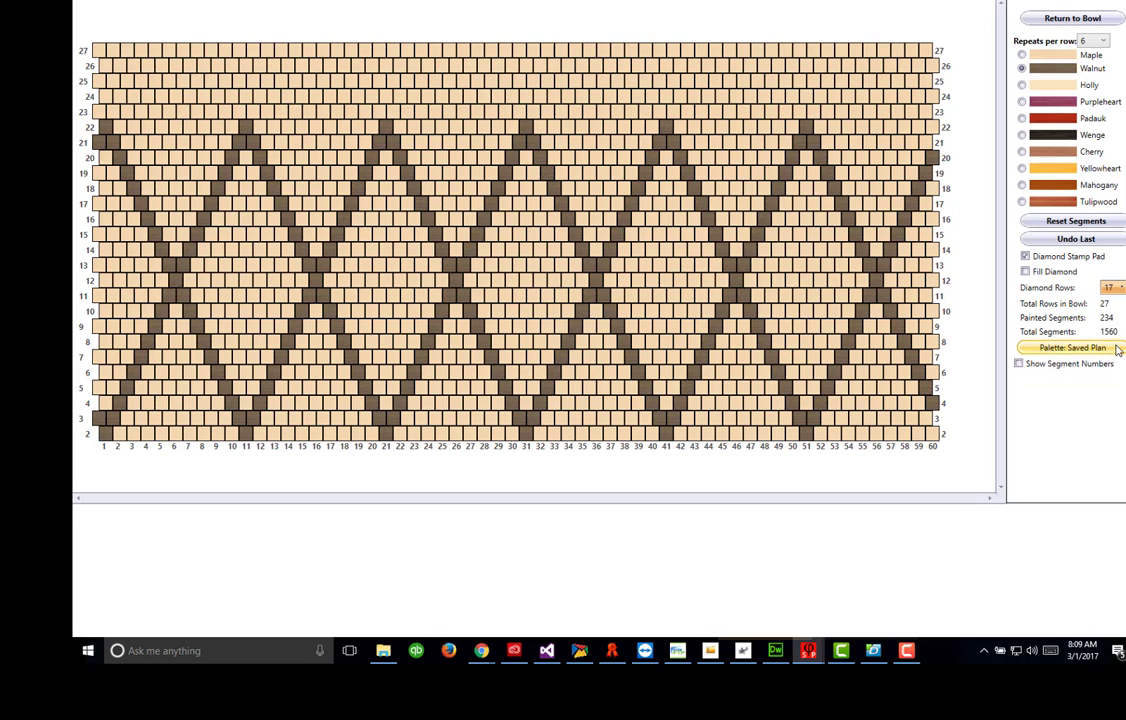
left_click(1070, 153)
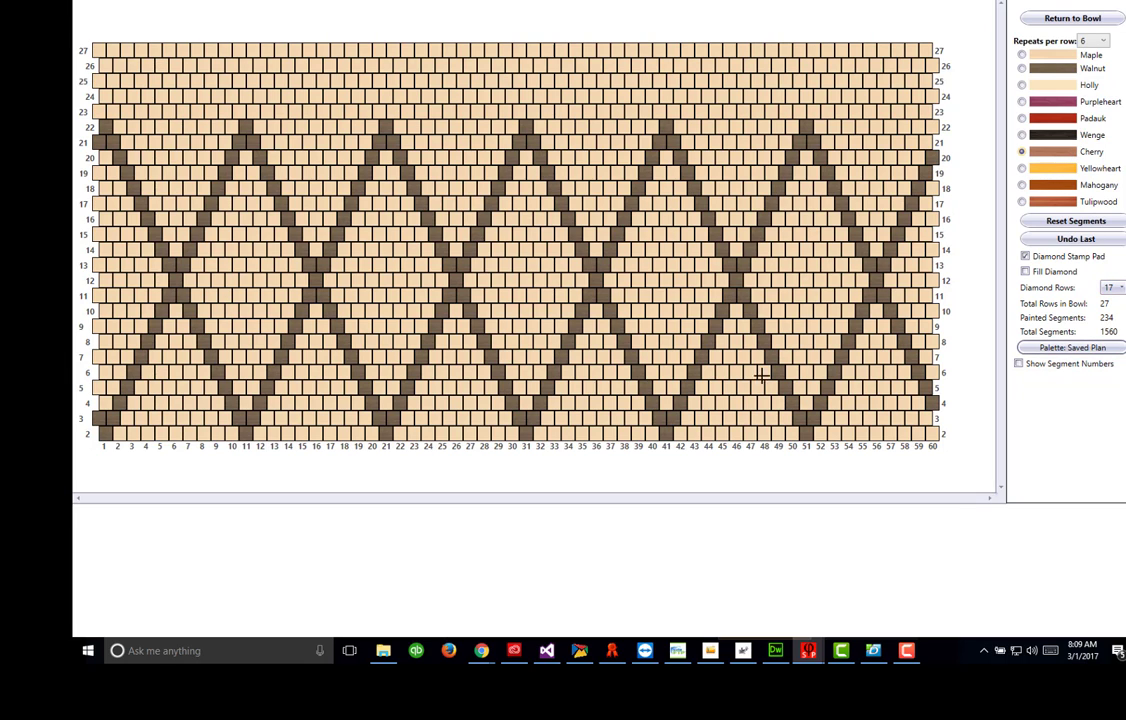
left_click(736, 434)
left_click(664, 279)
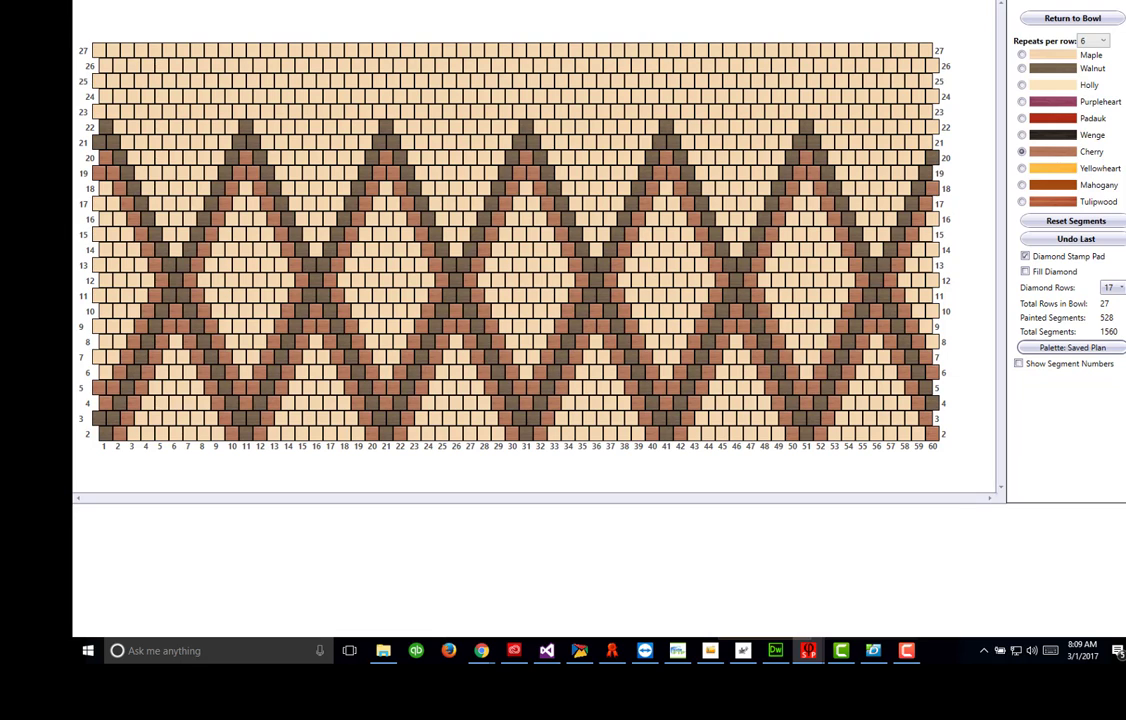
Stamp 13-row and 9-row Padauk diamonds inside the Cherry ones, centred on row 12
left_click(1112, 288)
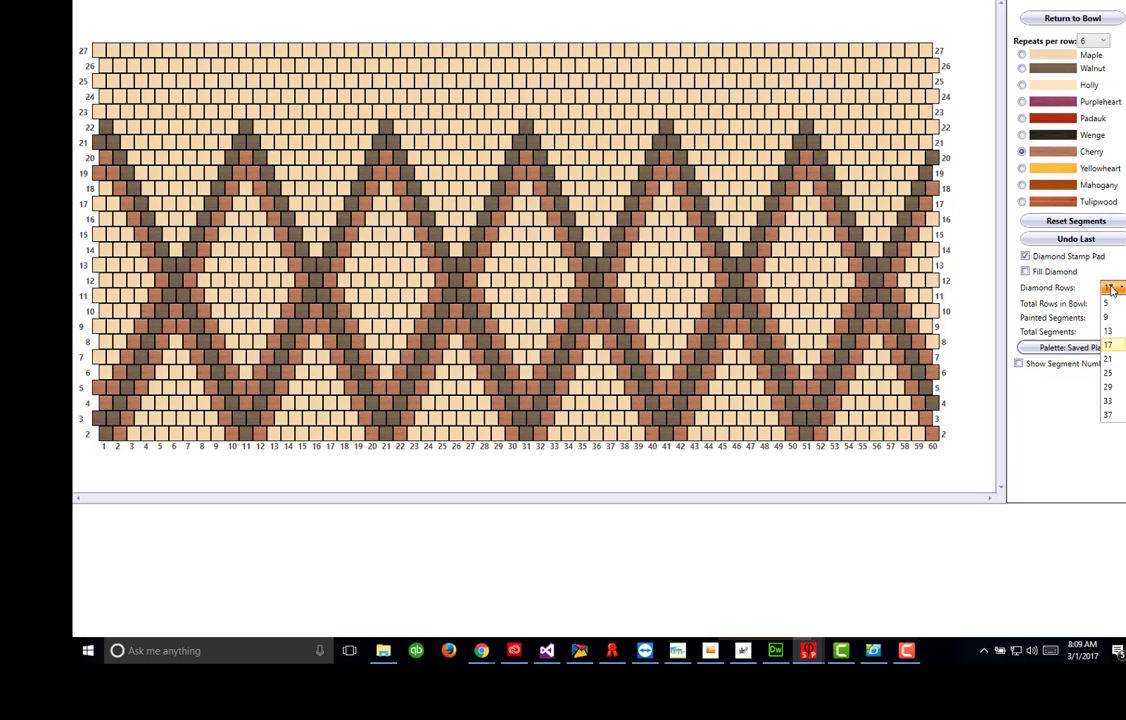
left_click(1108, 299)
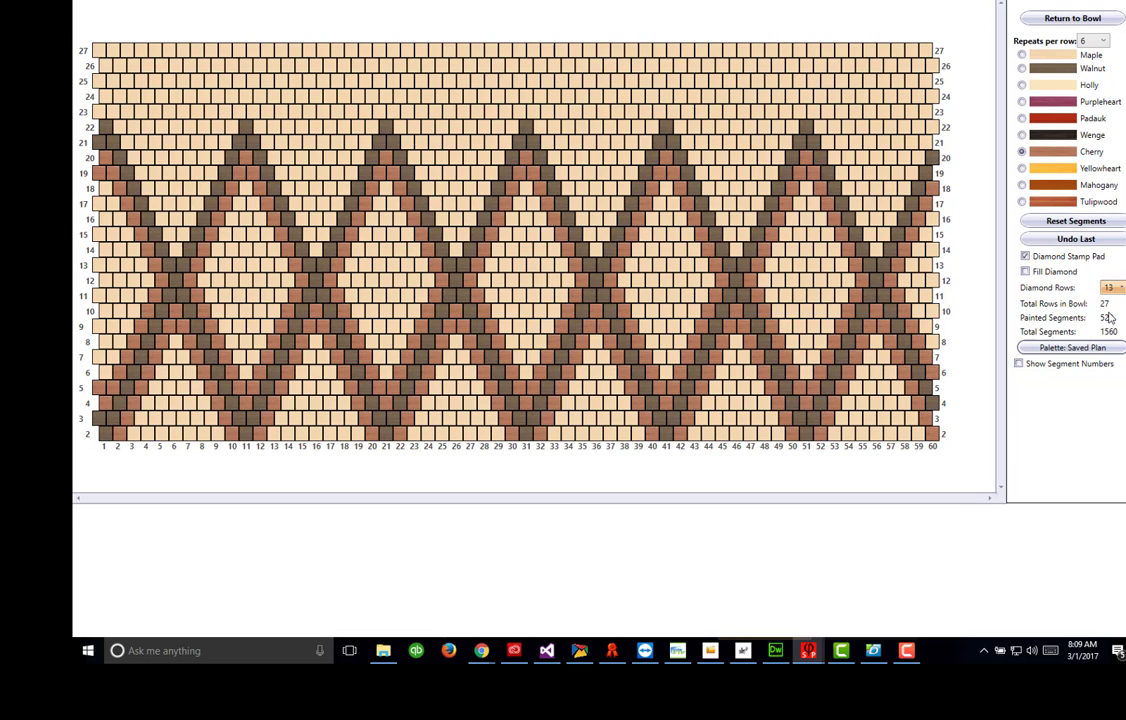
left_click(1065, 119)
left_click(806, 281)
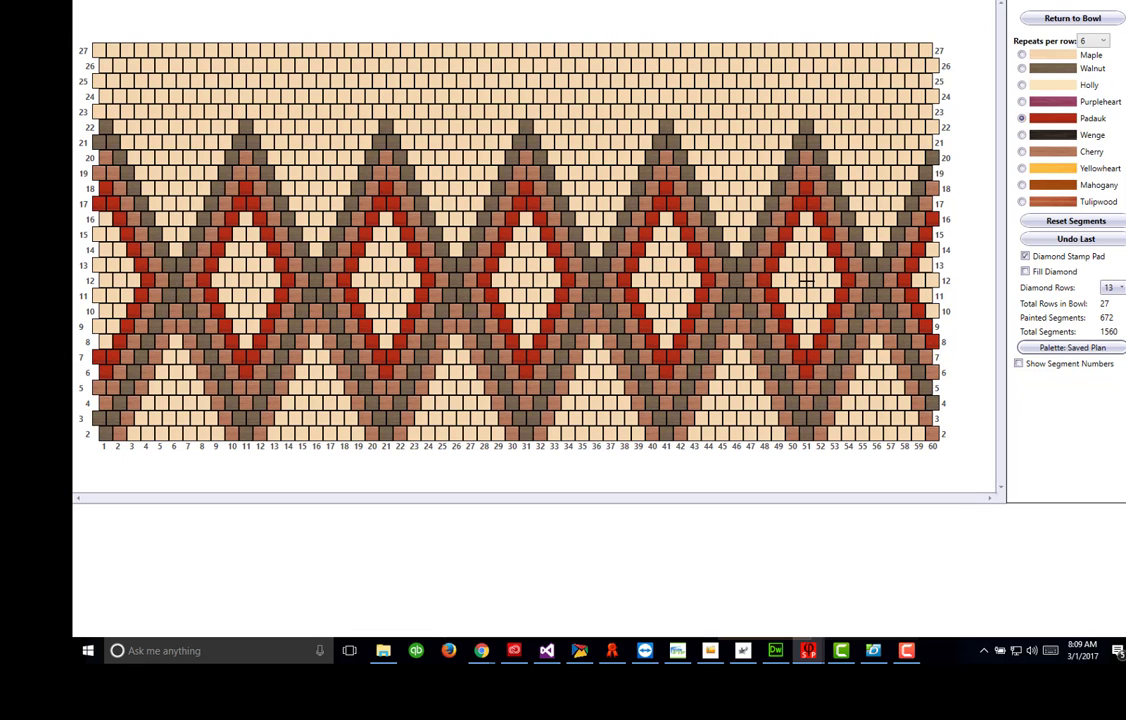
left_click(1108, 289)
left_click(806, 280)
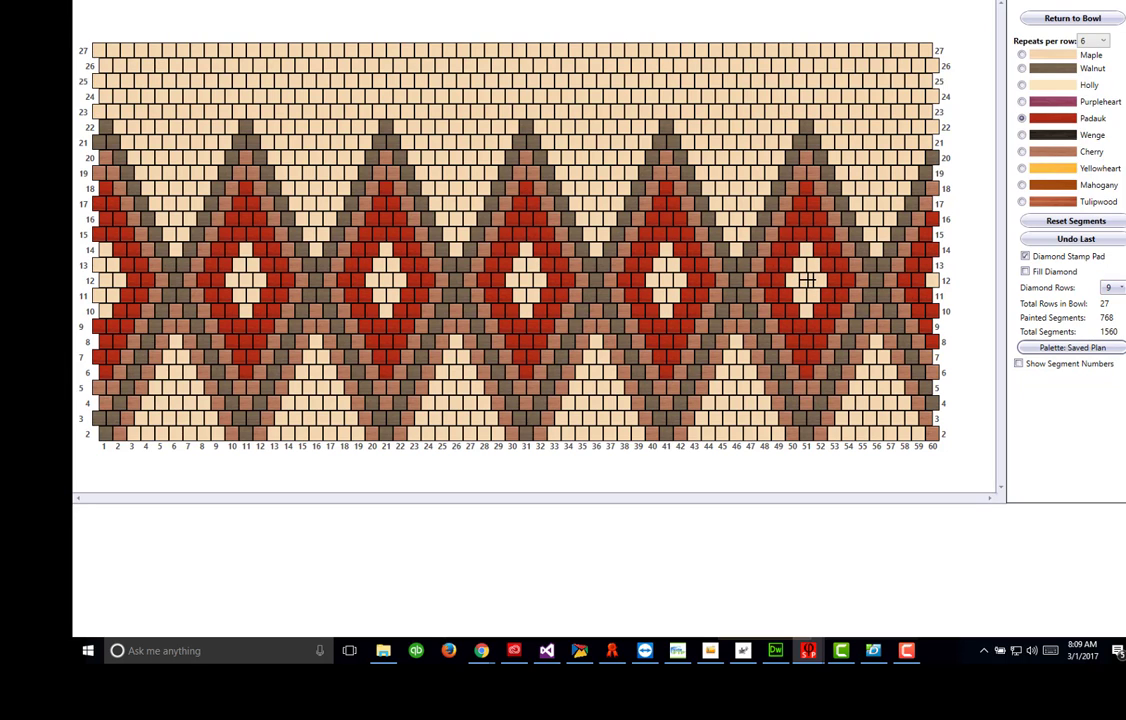
Turn off the diamond stamp and paint single Walnut segments at the row 12 diamond centres and midway between the diamonds in row 2
left_click(1024, 256)
left_click(1050, 69)
left_click(806, 280)
left_click(736, 436)
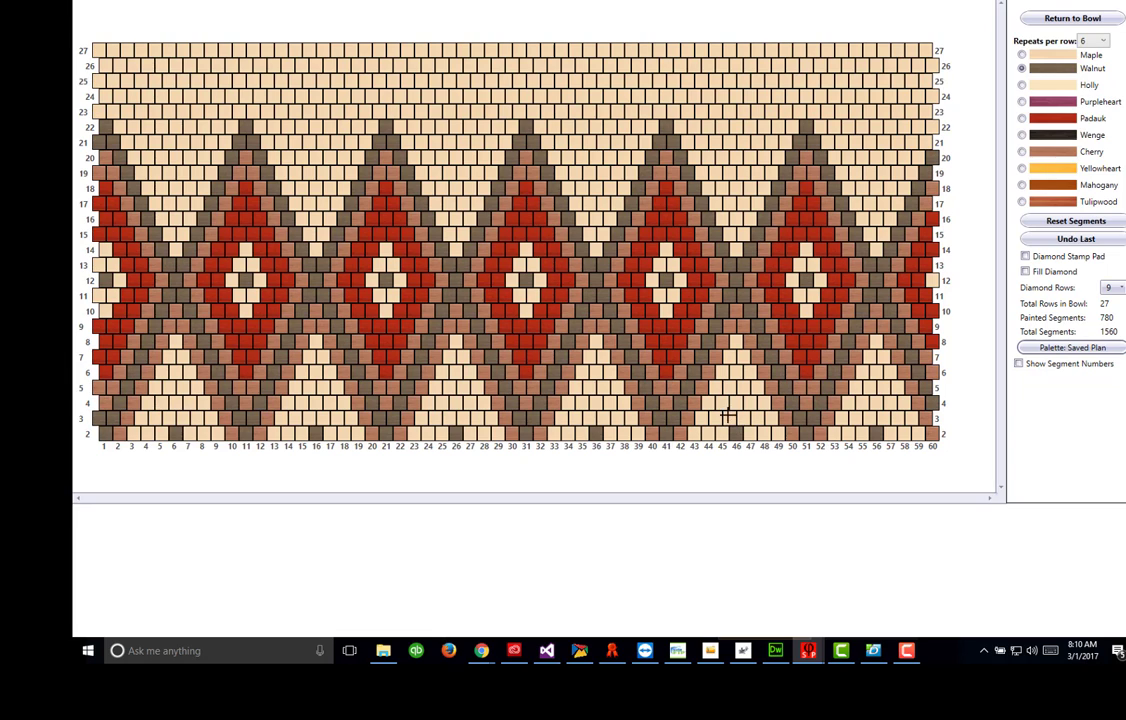
Paint two Walnut segments in row 3 and one in row 4 above each row 2 Walnut segment, and return to the bowl
left_click(741, 410)
left_click(738, 404)
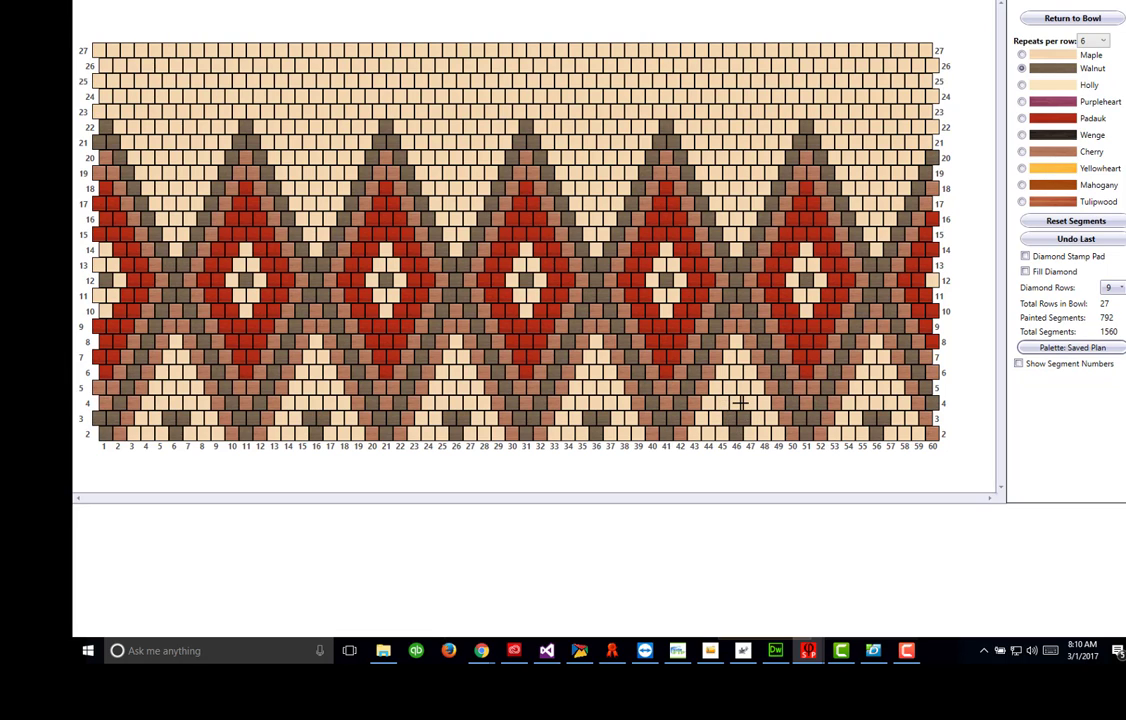
left_click(650, 355)
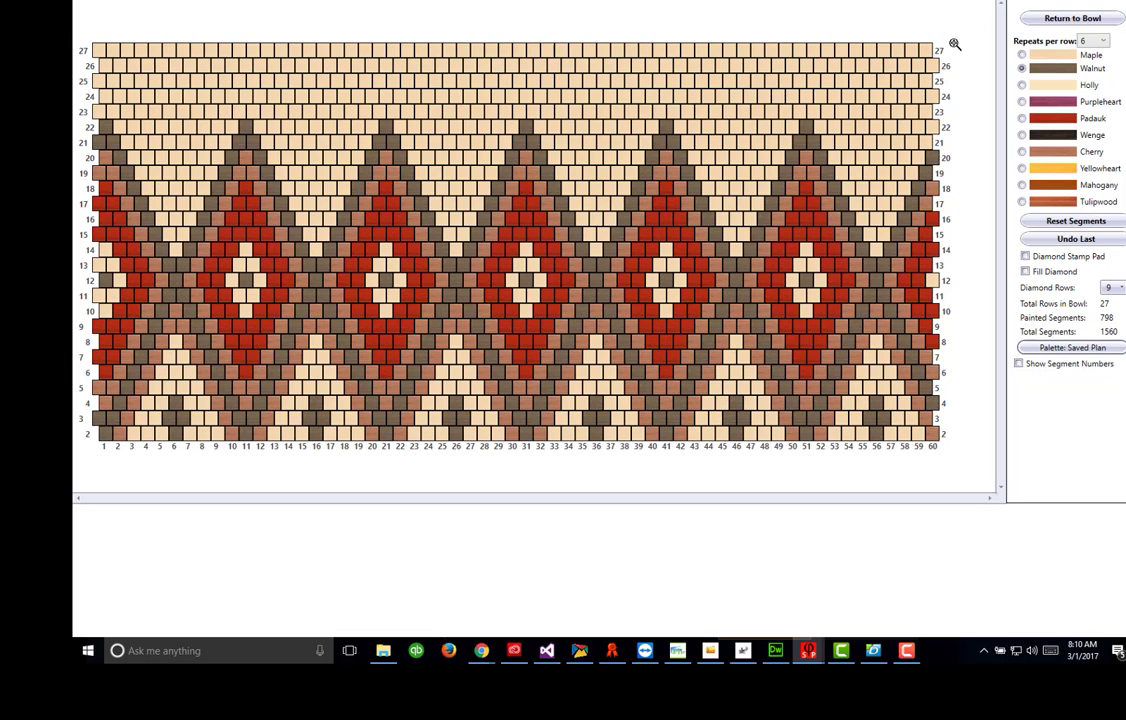
left_click(1055, 18)
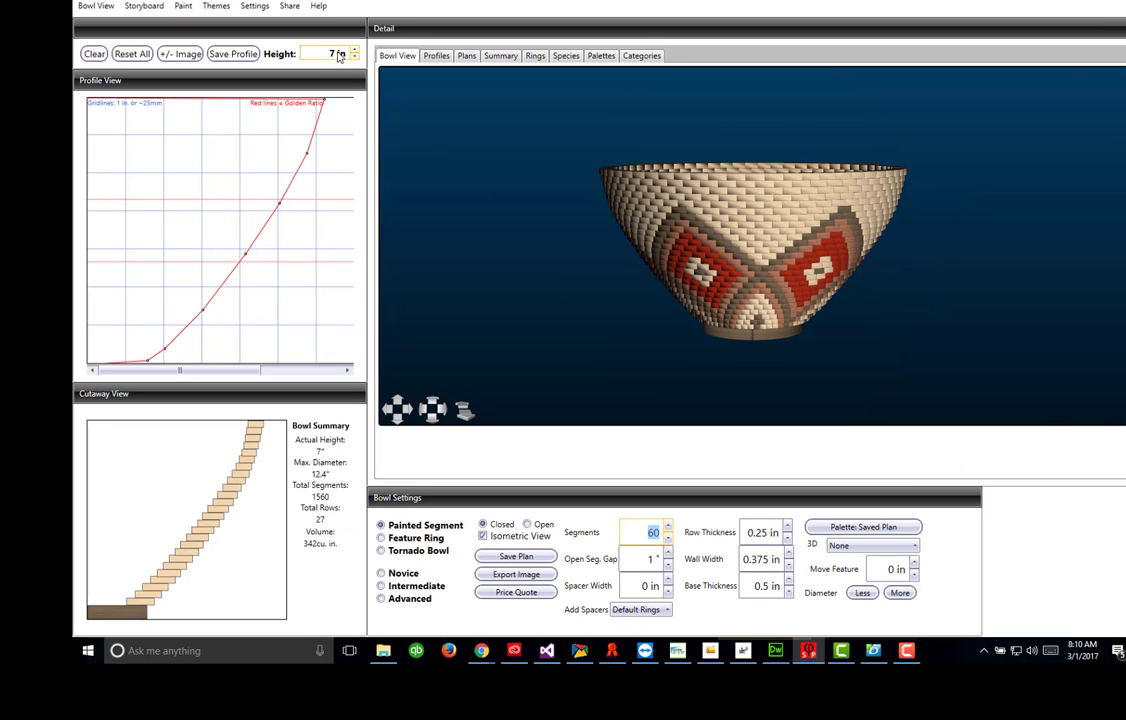
Reduce the bowl's height to 6.25 in and inspect the painted bowl in 3D
left_click(354, 57)
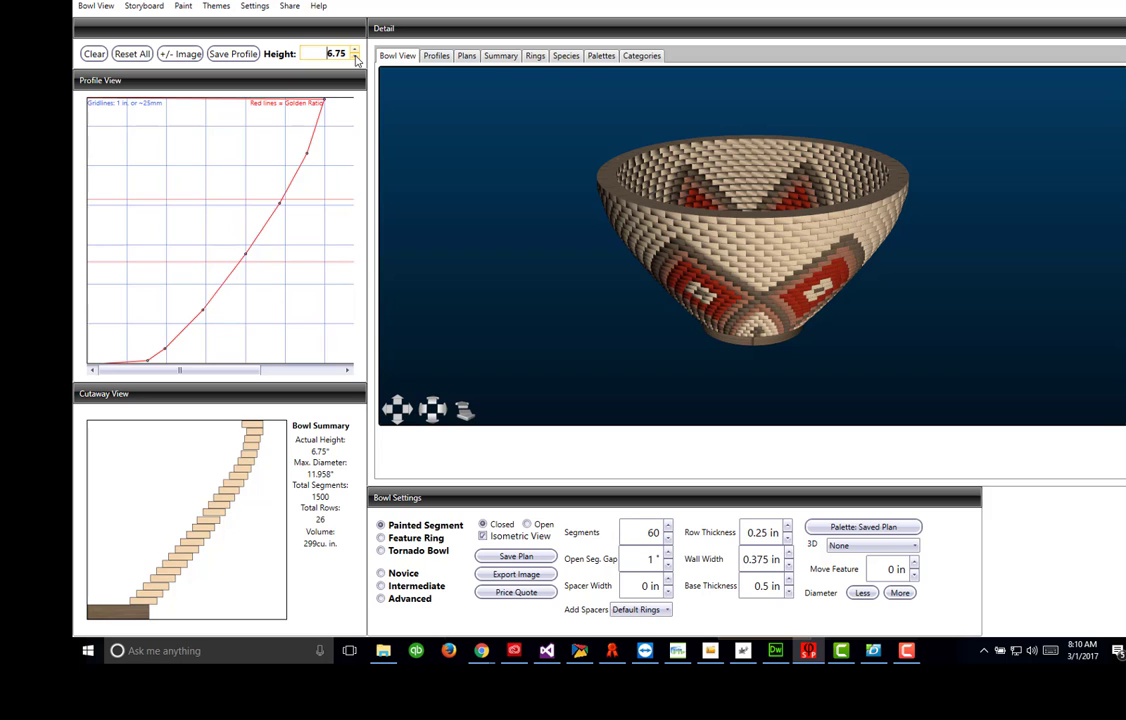
left_click(354, 57)
left_click(355, 58)
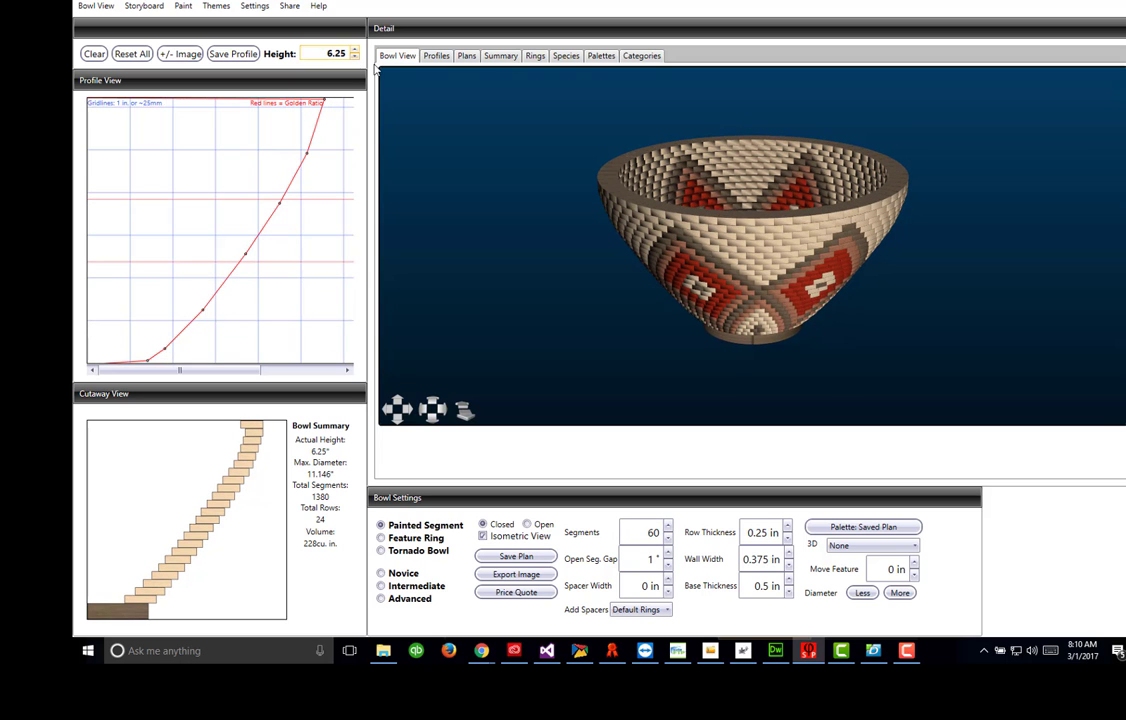
left_click_drag(808, 202, 804, 262)
scroll(808, 268, "up", 2)
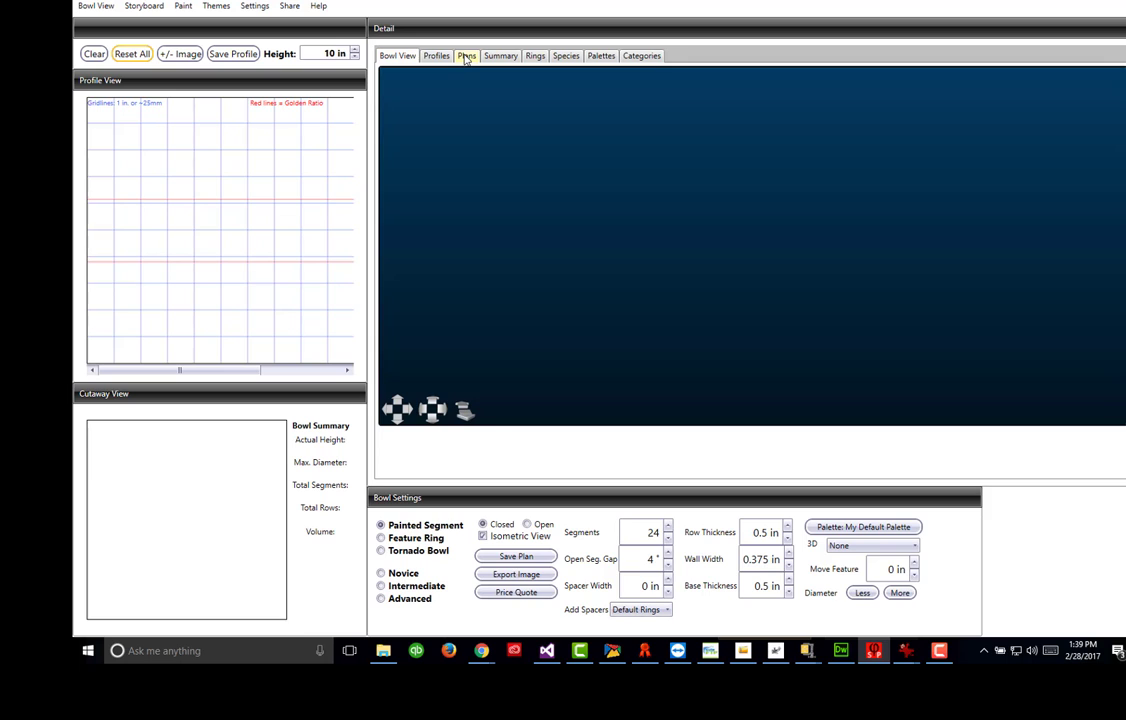
Open the saved plan 144SEG_Tubes and examine the bowl's interior and its painted segment layout
left_click(466, 56)
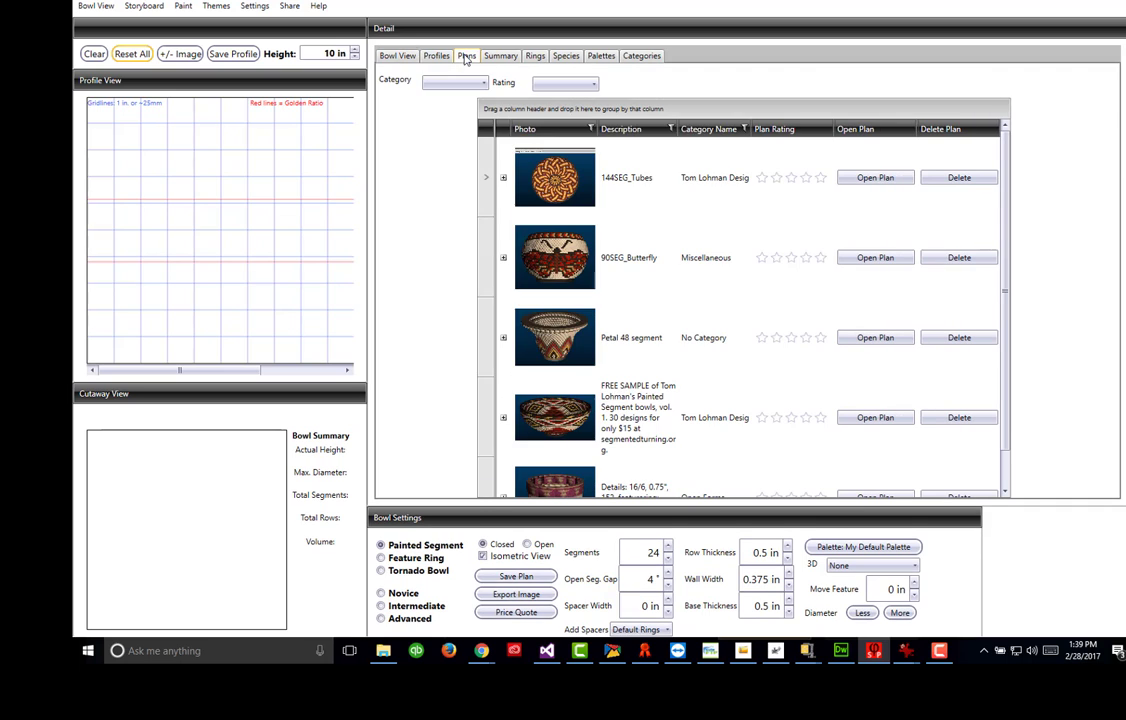
left_click(867, 182)
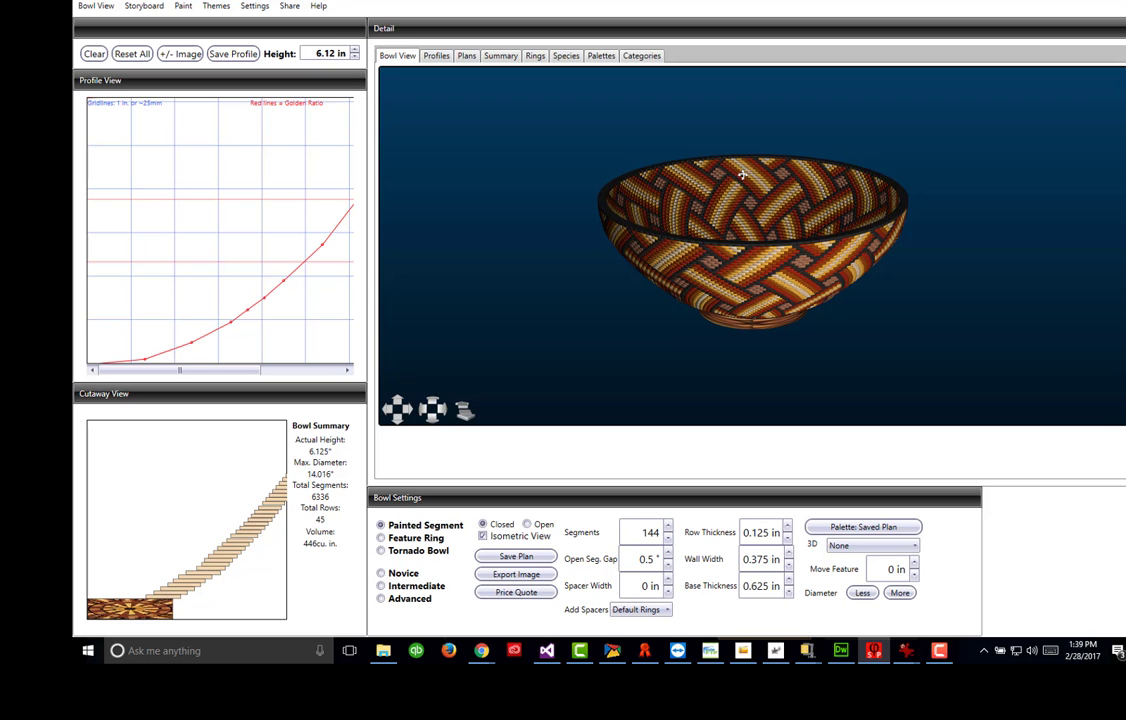
left_click_drag(741, 202, 745, 277)
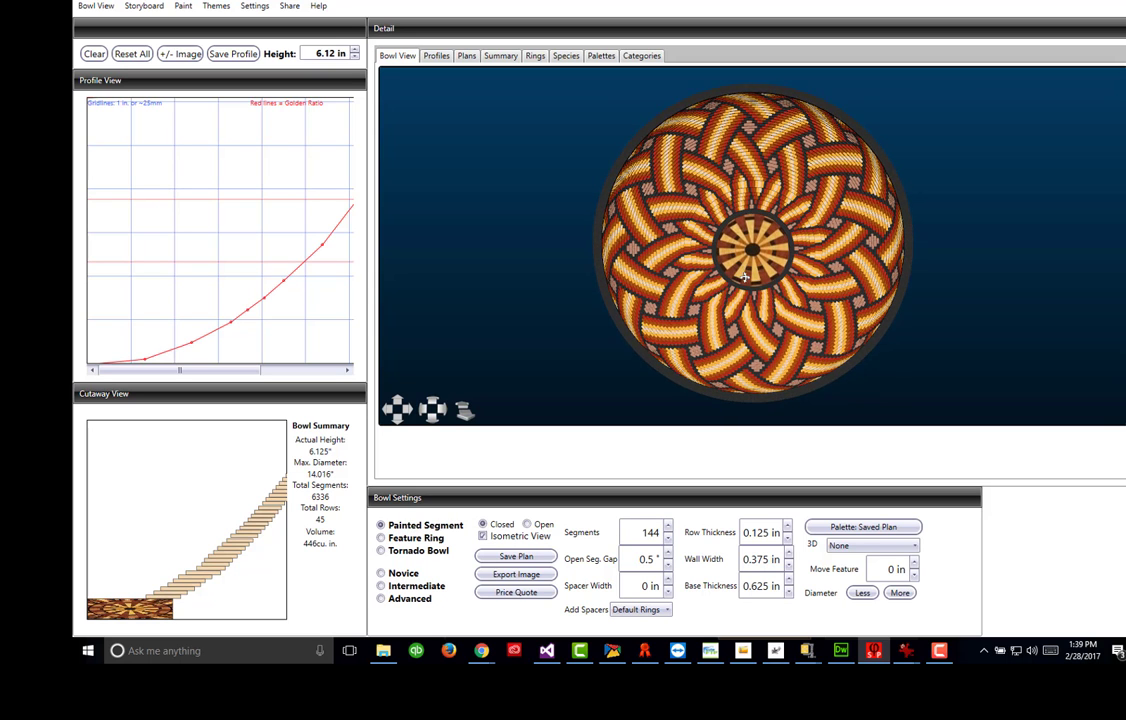
left_click(184, 7)
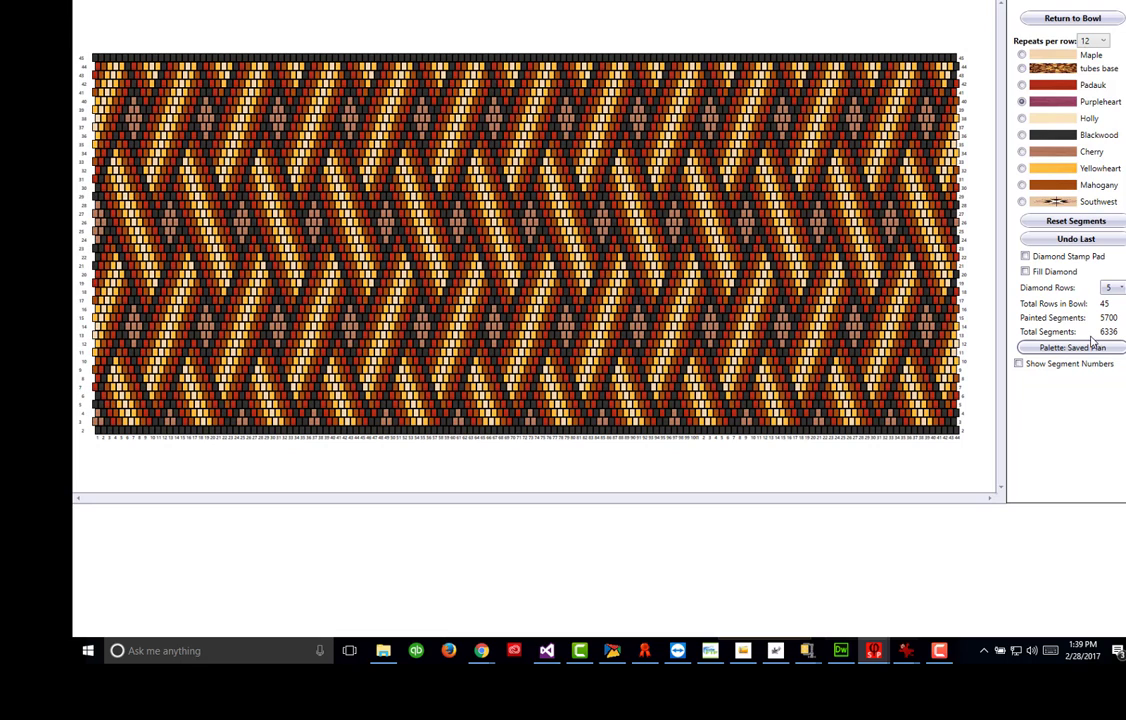
left_click(1071, 19)
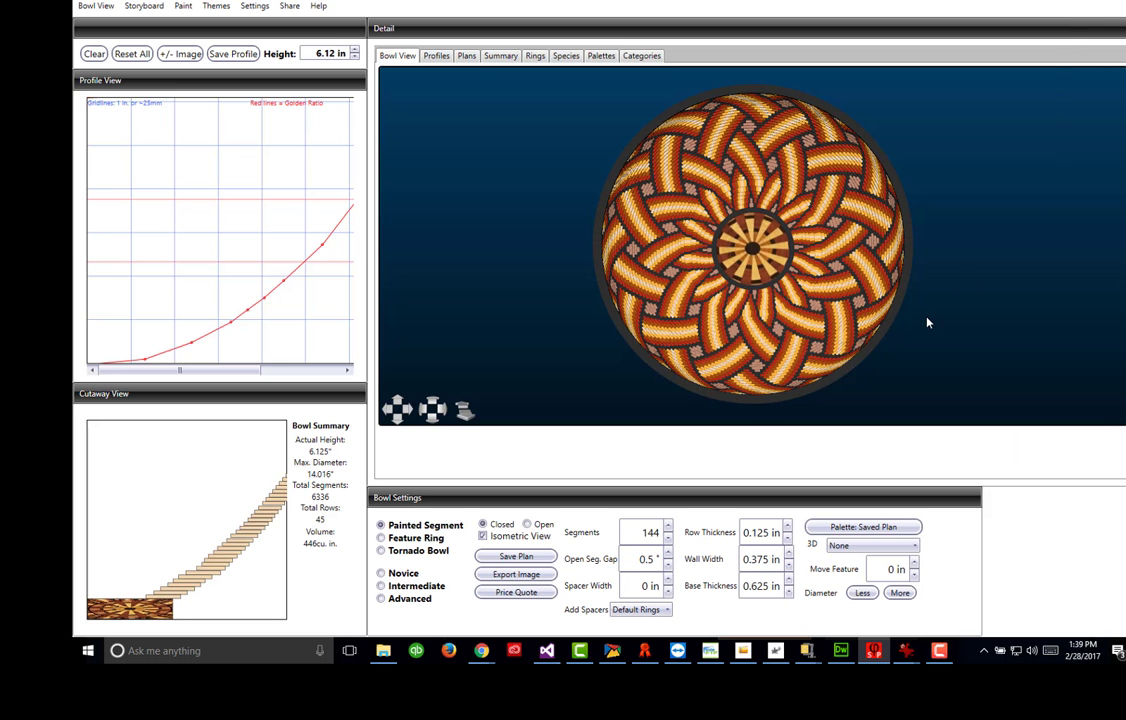
Preview the bowl in the Jet 1642EVS Lathe and Dining Table 3D scenes, and reset the scene to None
left_click(849, 546)
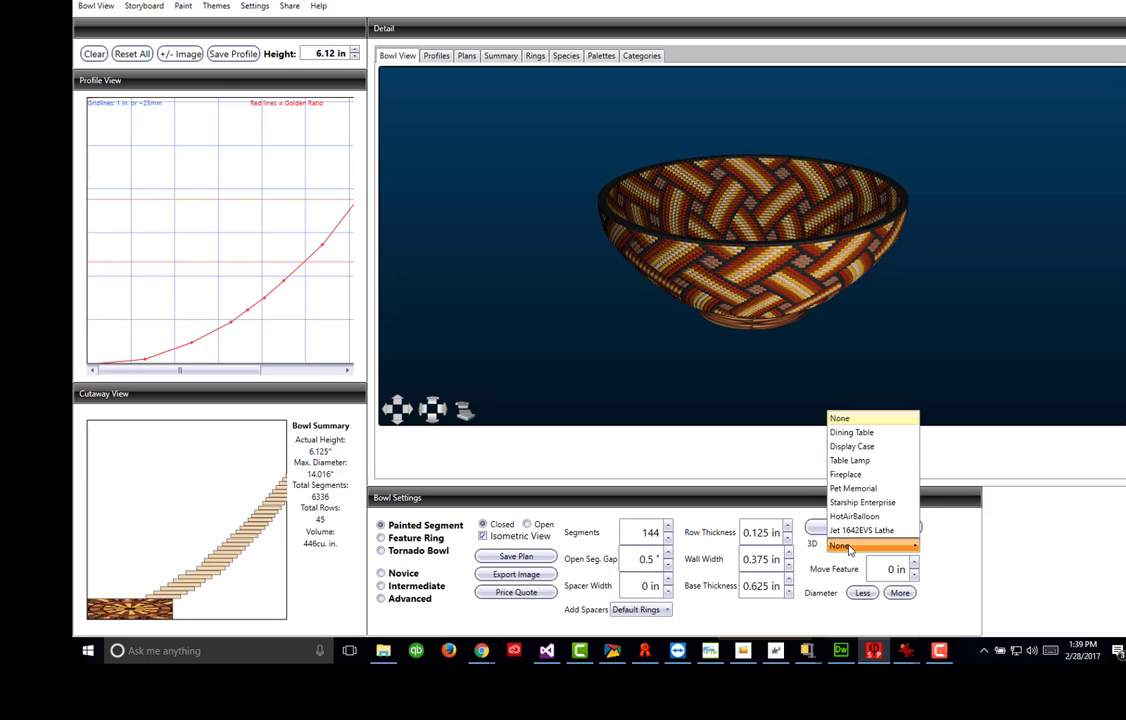
left_click(855, 531)
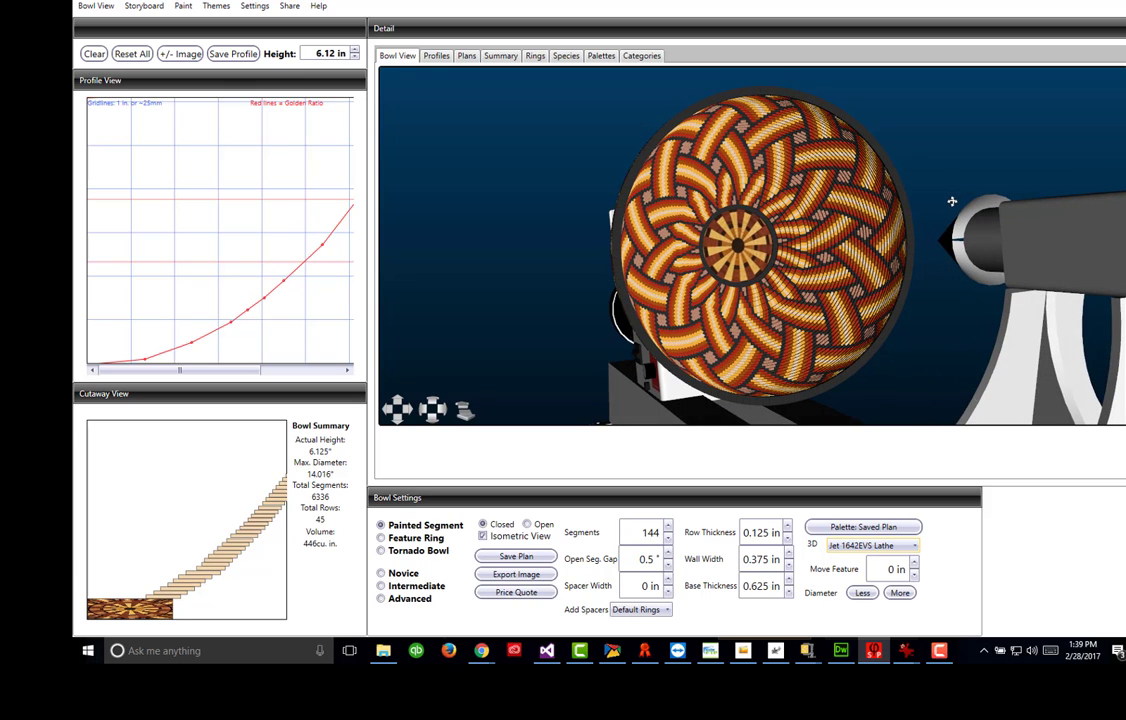
left_click(872, 547)
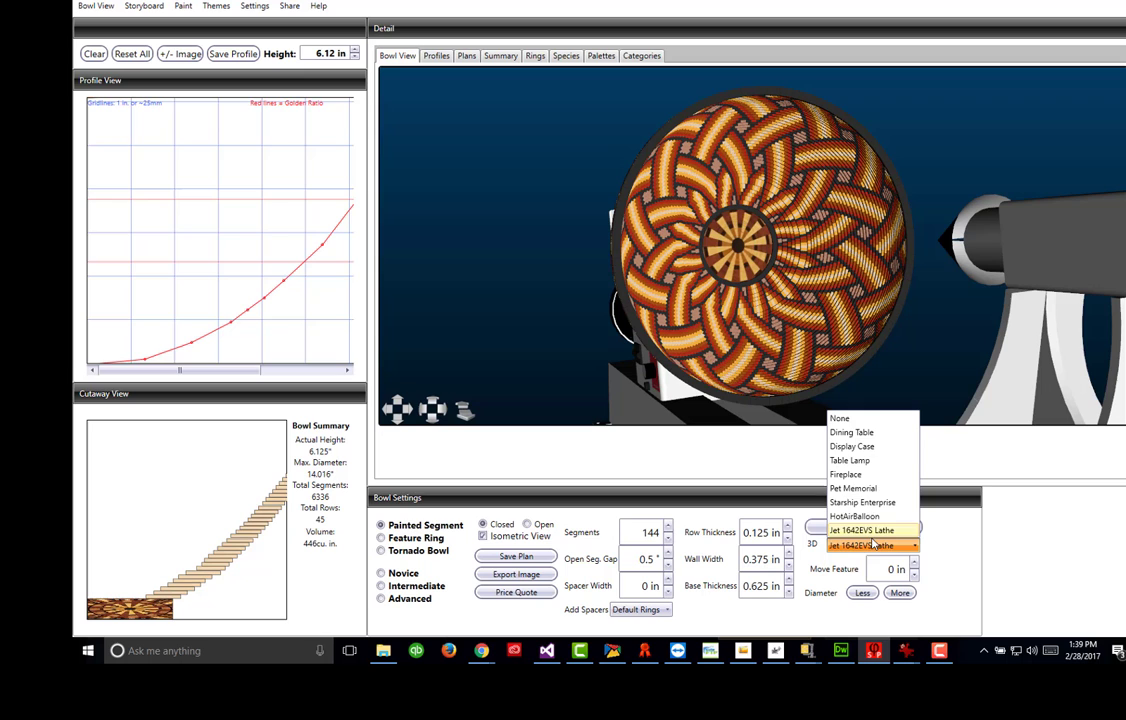
left_click(860, 432)
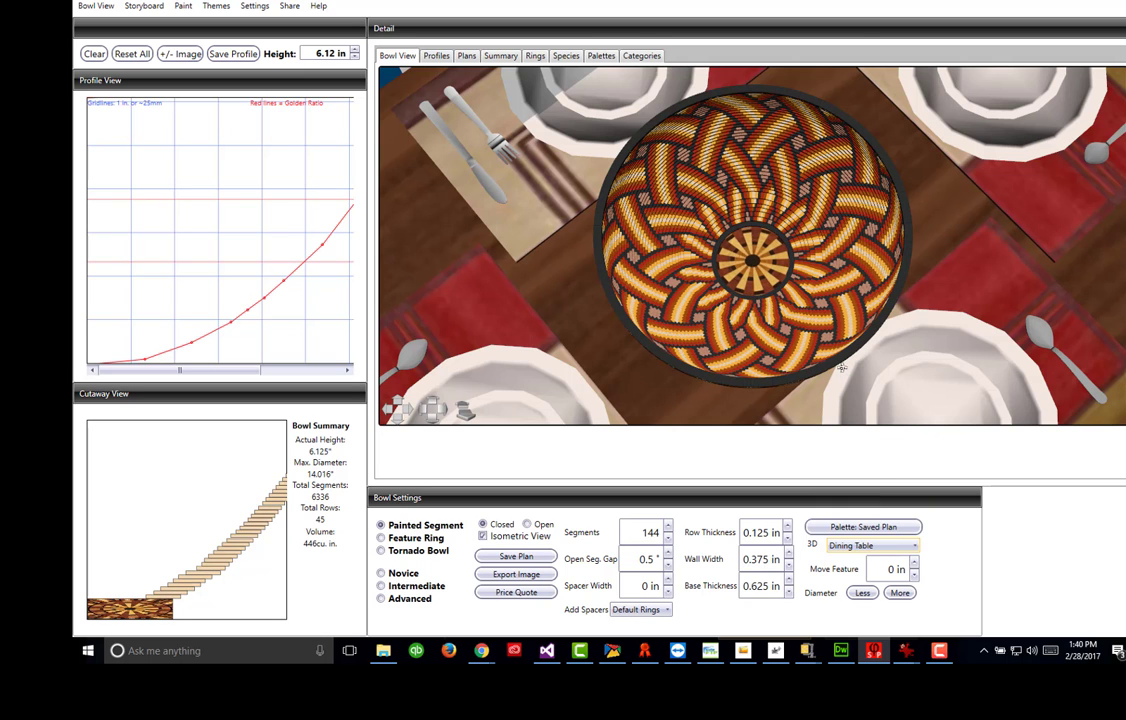
scroll(842, 368, "down", 6)
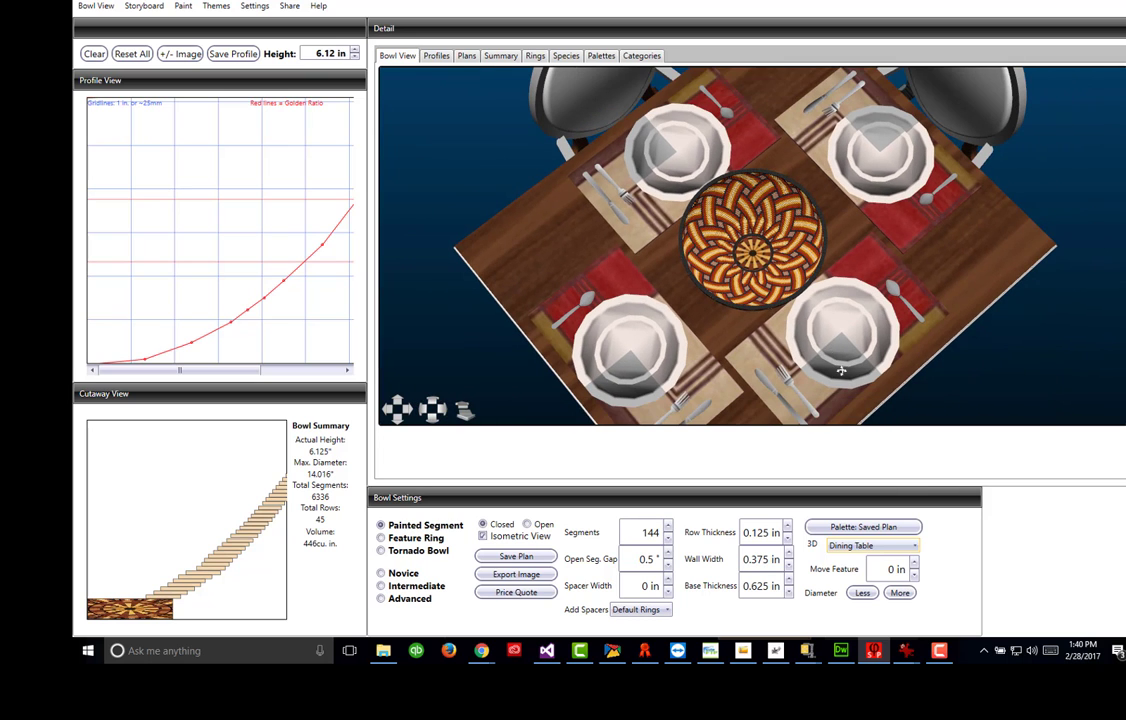
mouse_move(840, 372)
left_mouse_down()
mouse_move(833, 298)
mouse_move(844, 370)
left_mouse_up()
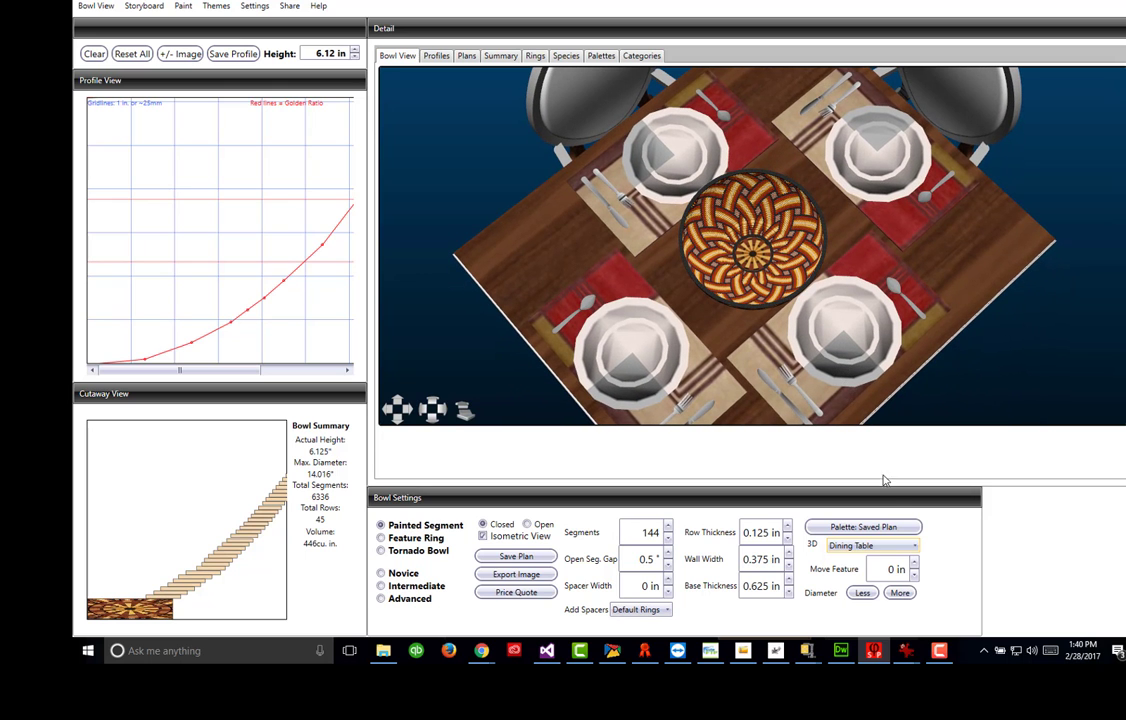
left_click(872, 545)
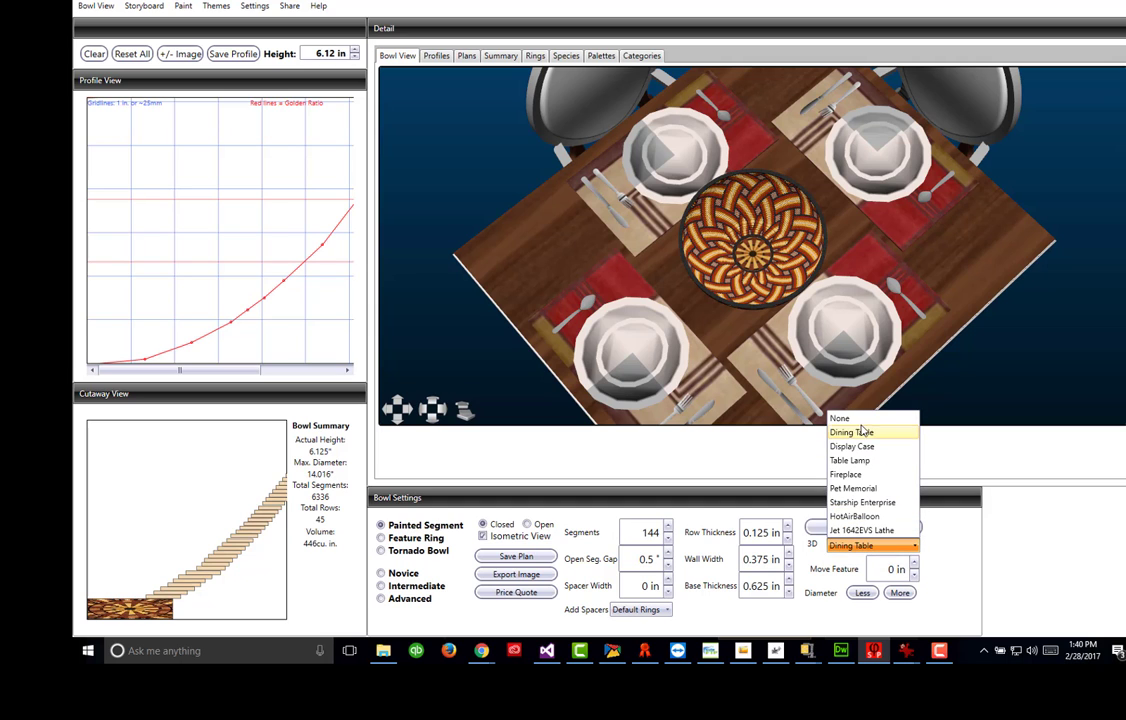
left_click(855, 420)
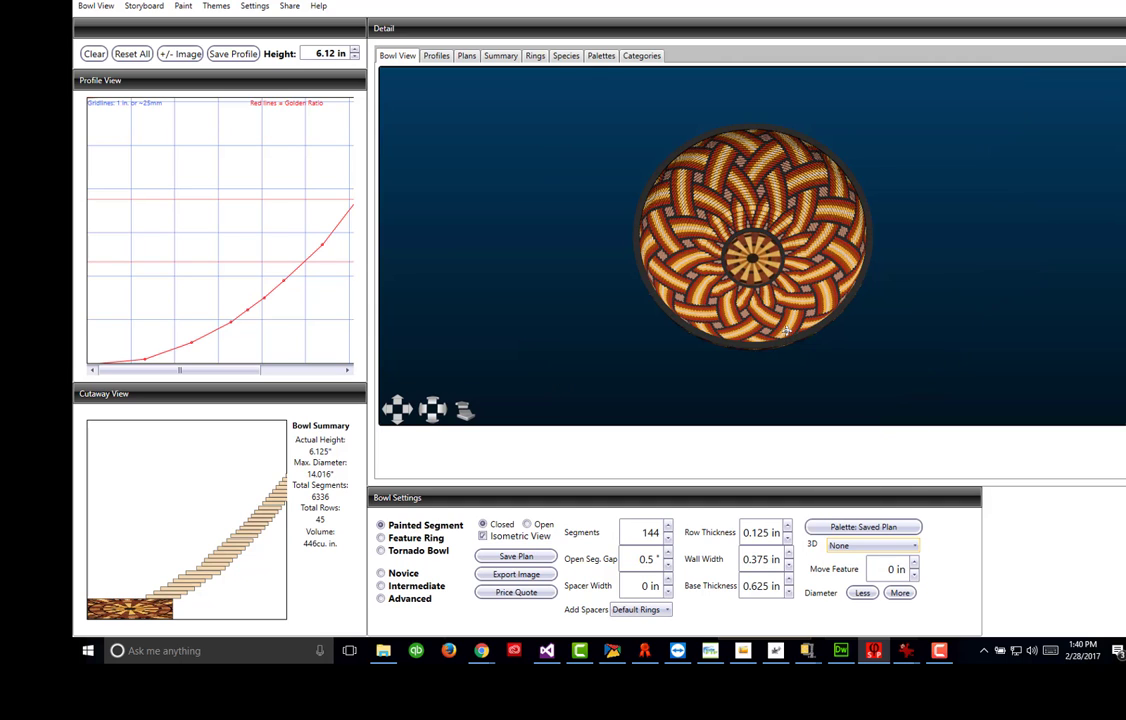